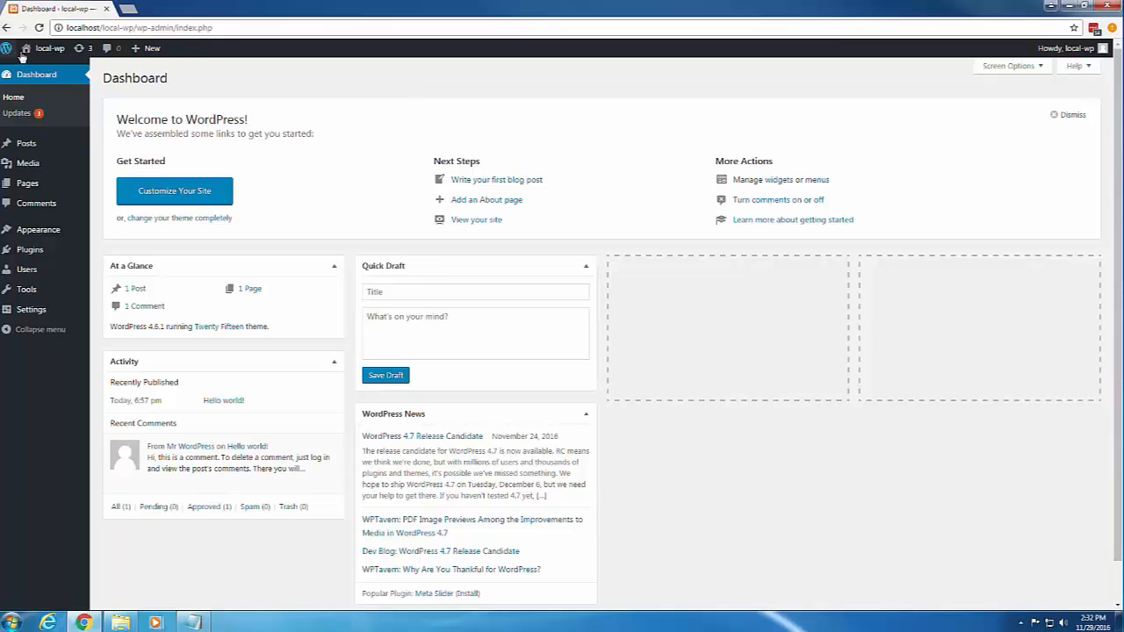
View the live local-wp site in a separate browser tab, closing it to return to the dashboard
{"action": "mouse_move", "coordinate": [26, 50]}
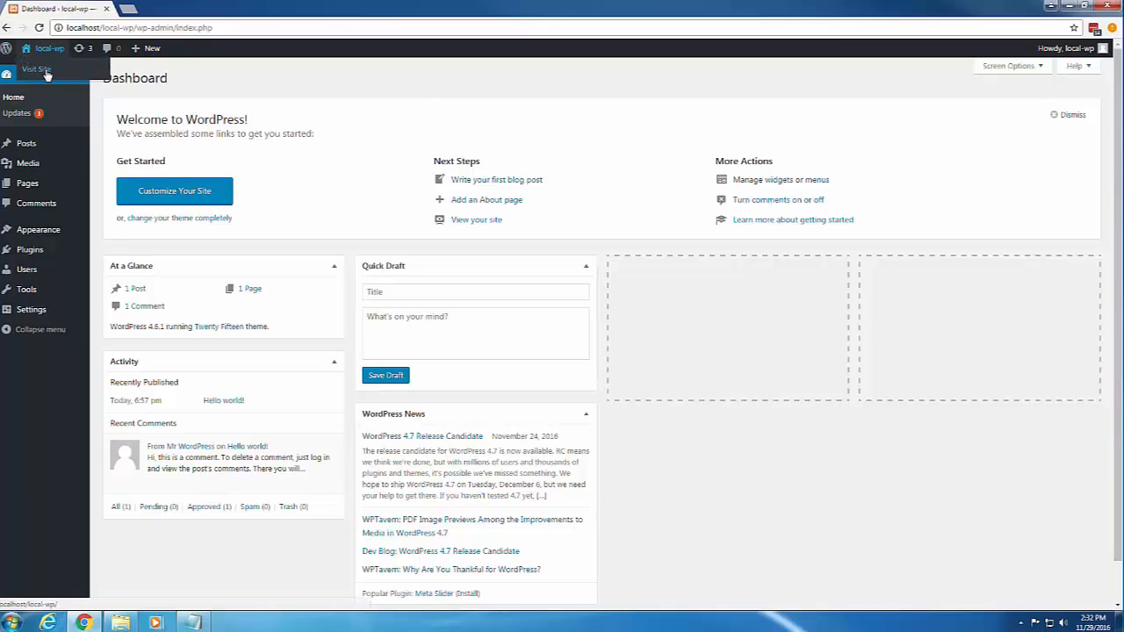
{"action": "left_click", "coordinate": [47, 74]}
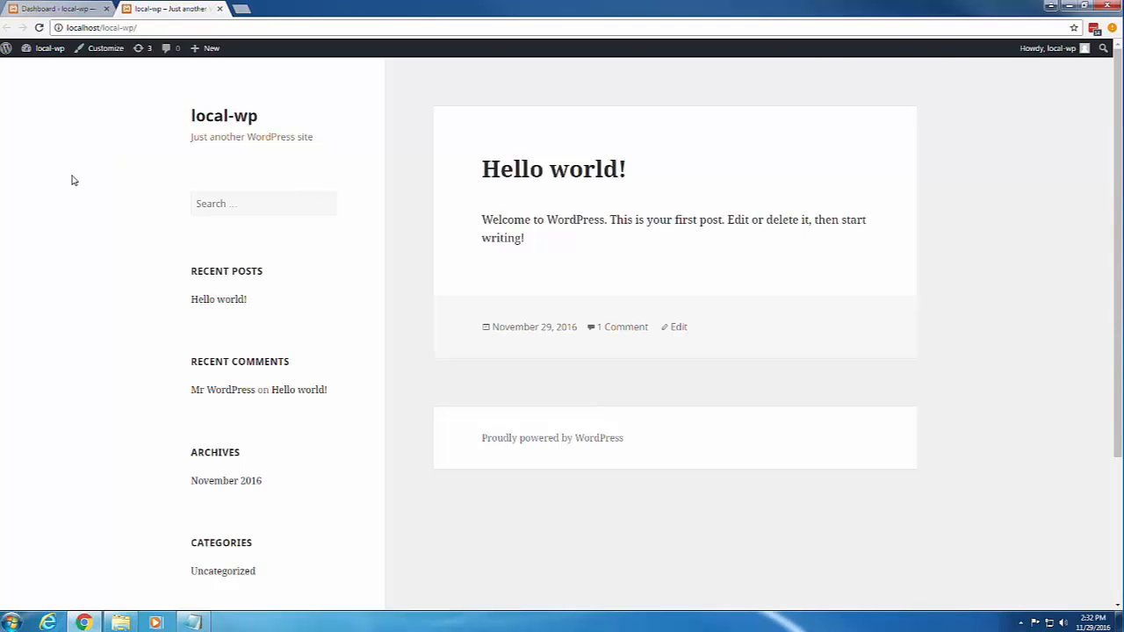
{"action": "left_click", "coordinate": [220, 9]}
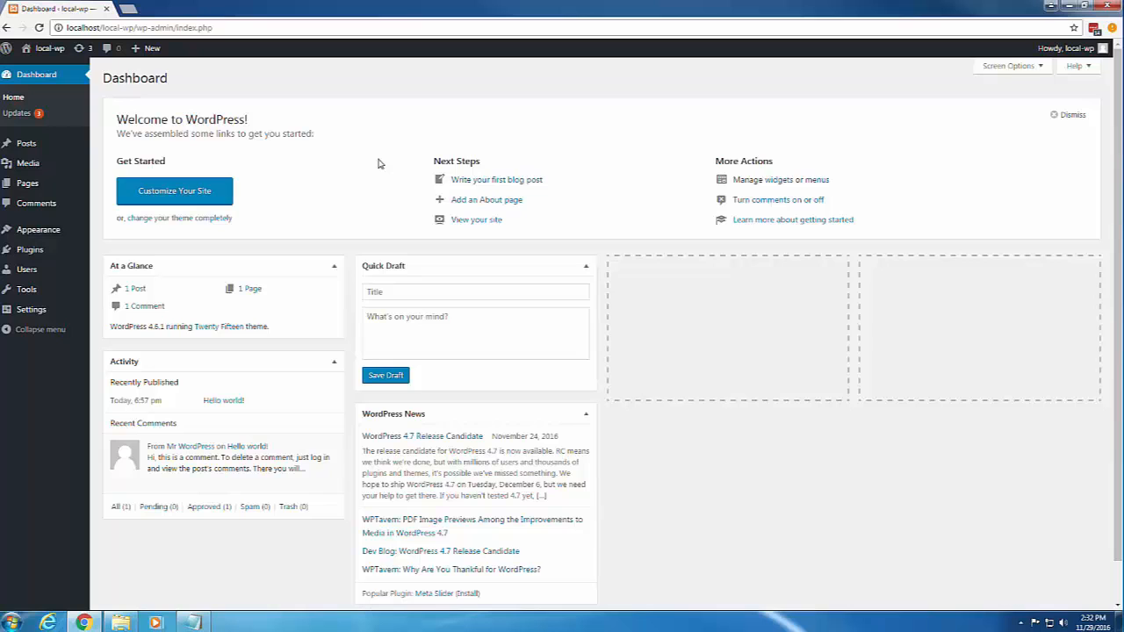
Update the Twenty Fifteen, Twenty Fourteen and Twenty Thirteen themes and return to the WordPress updates page
{"action": "left_click", "coordinate": [15, 115]}
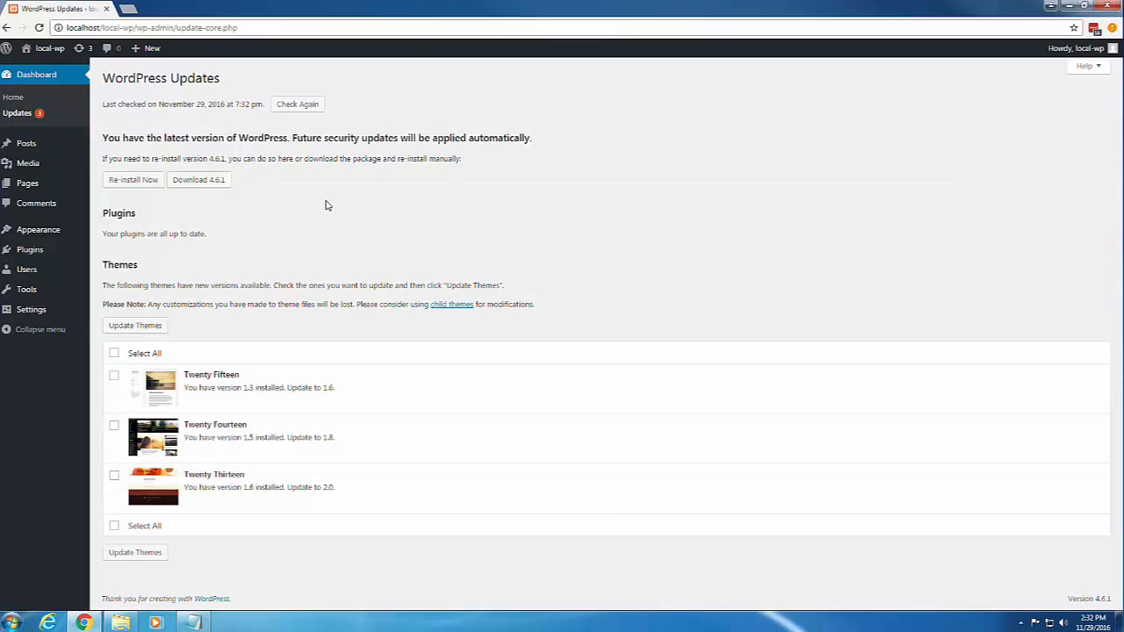
{"action": "left_click", "coordinate": [115, 354]}
{"action": "left_click", "coordinate": [147, 326]}
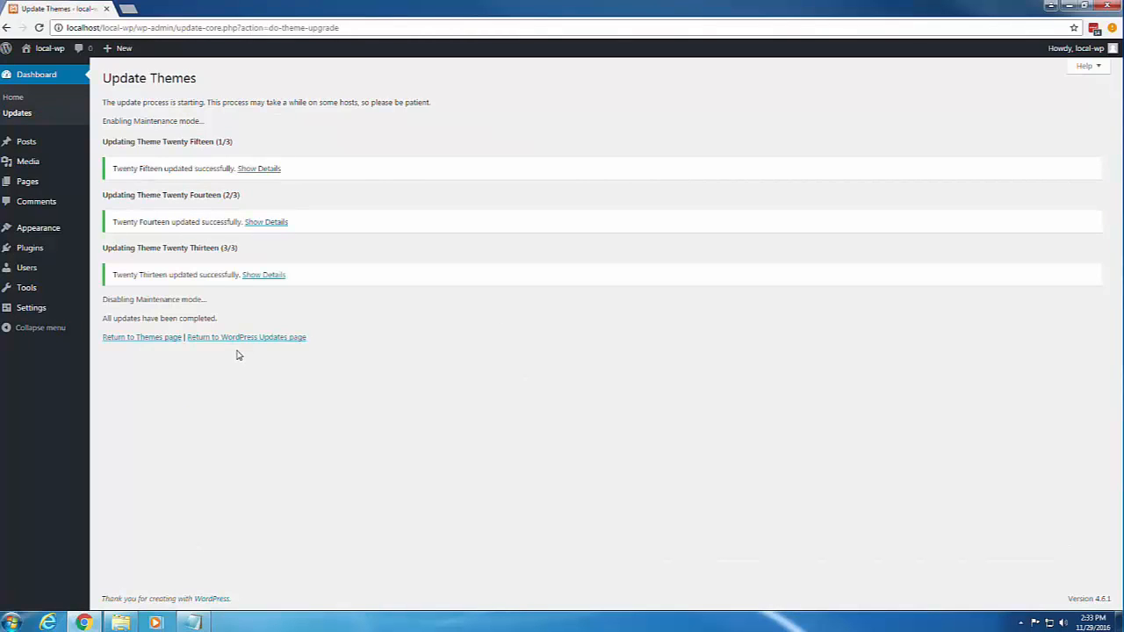
{"action": "left_click", "coordinate": [17, 114]}
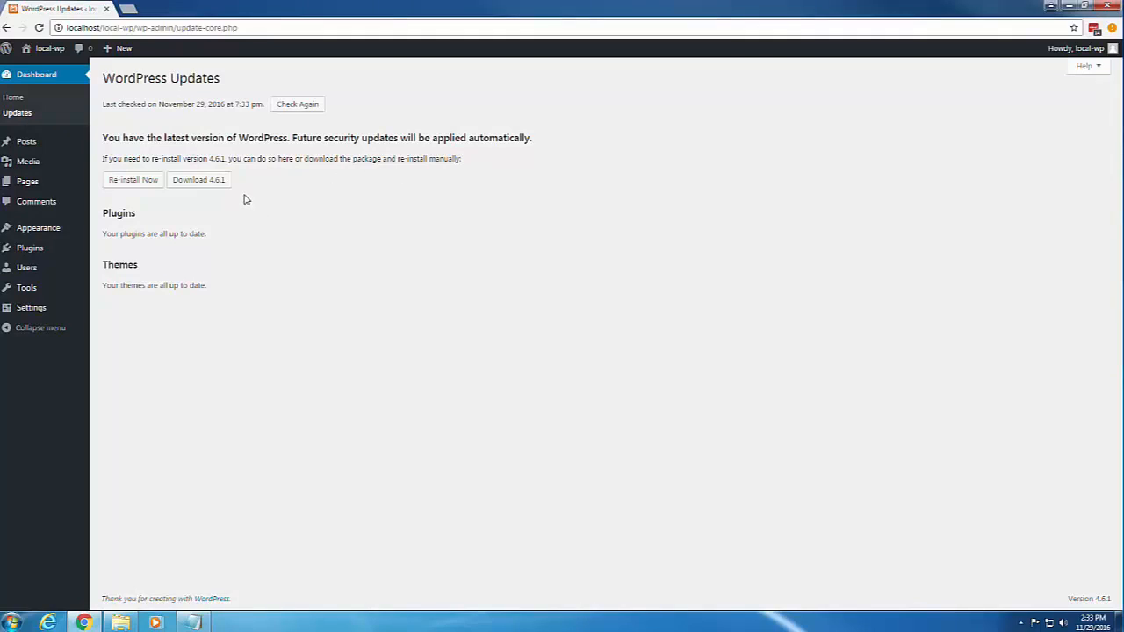
Create a new post titled "New Post" and paste the lorem ipsum paragraphs into its body
{"action": "mouse_move", "coordinate": [30, 147]}
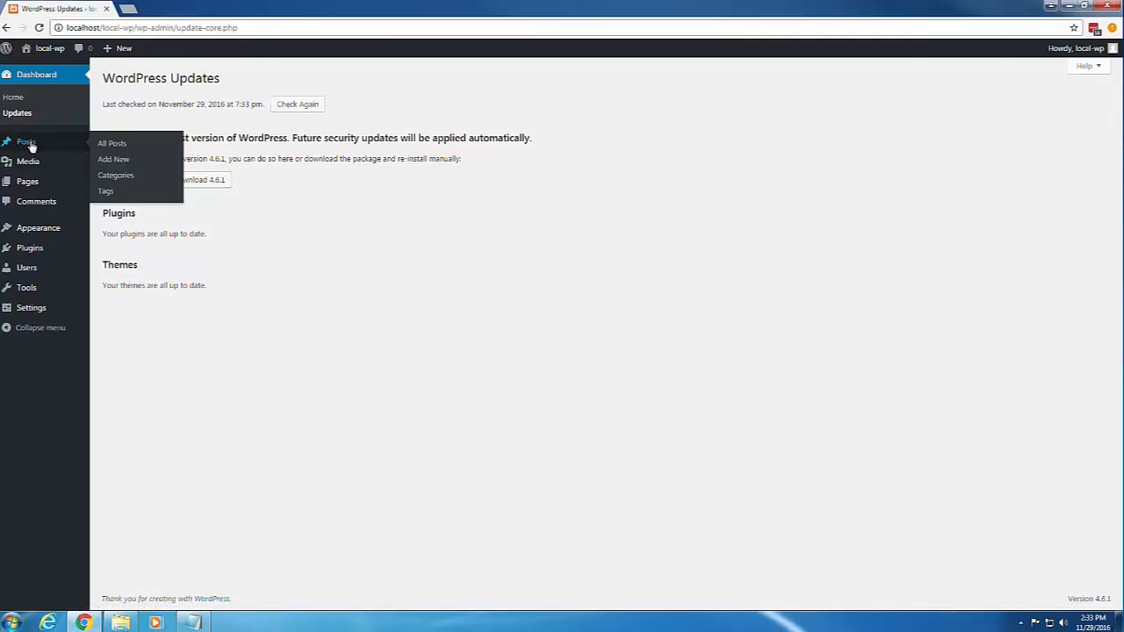
{"action": "left_click", "coordinate": [26, 146]}
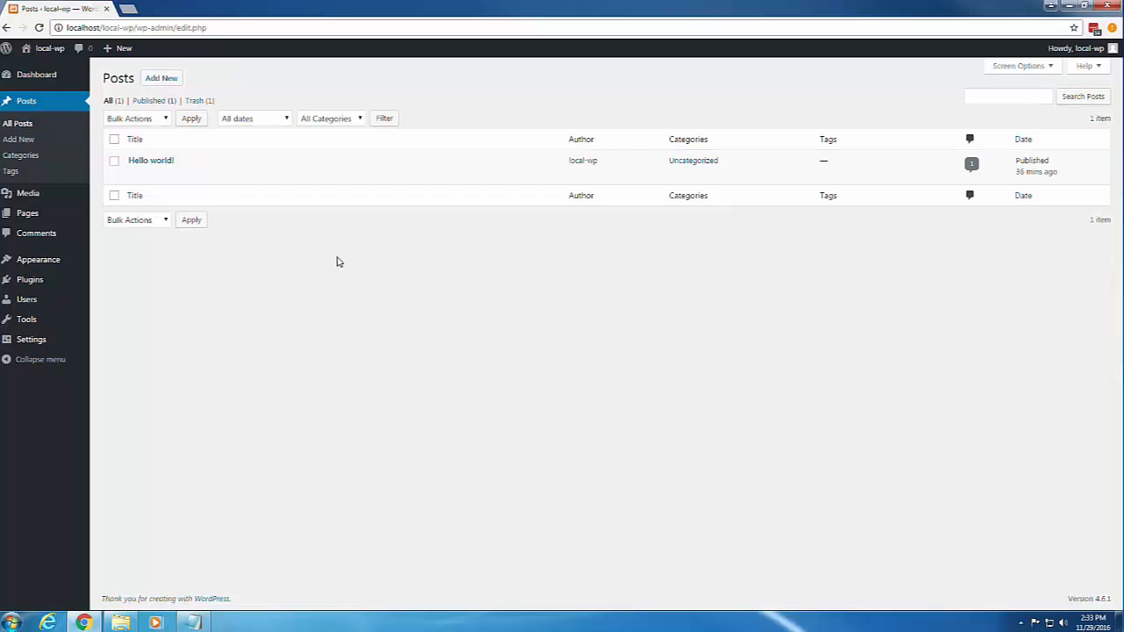
{"action": "mouse_move", "coordinate": [150, 172]}
{"action": "left_click", "coordinate": [160, 78]}
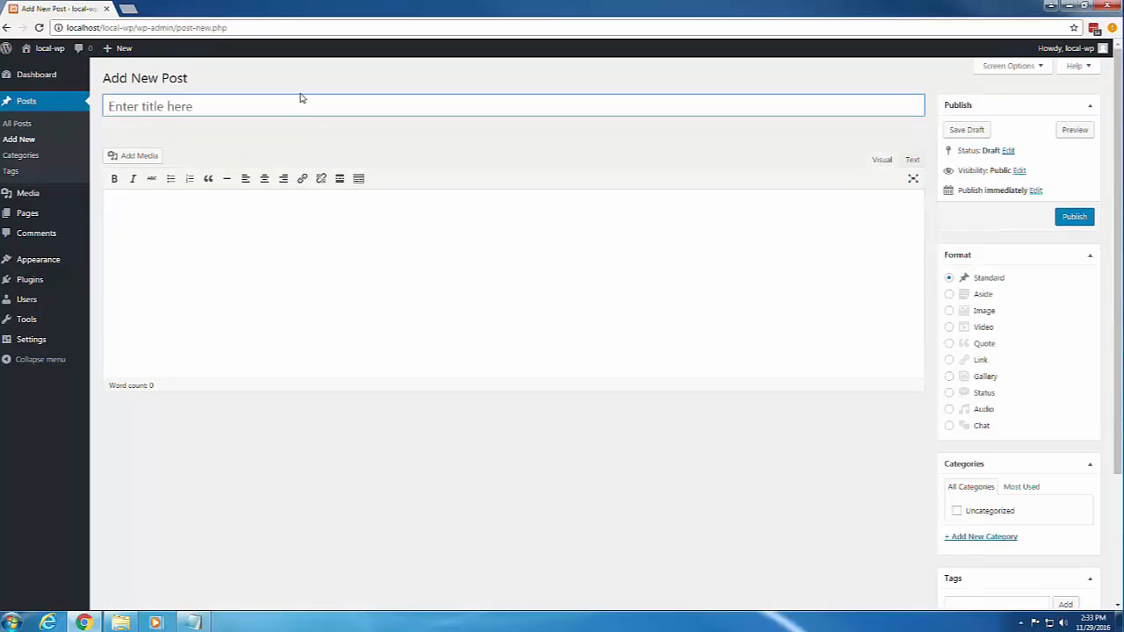
{"action": "type", "text": "New Post"}
{"action": "left_click", "coordinate": [126, 211]}
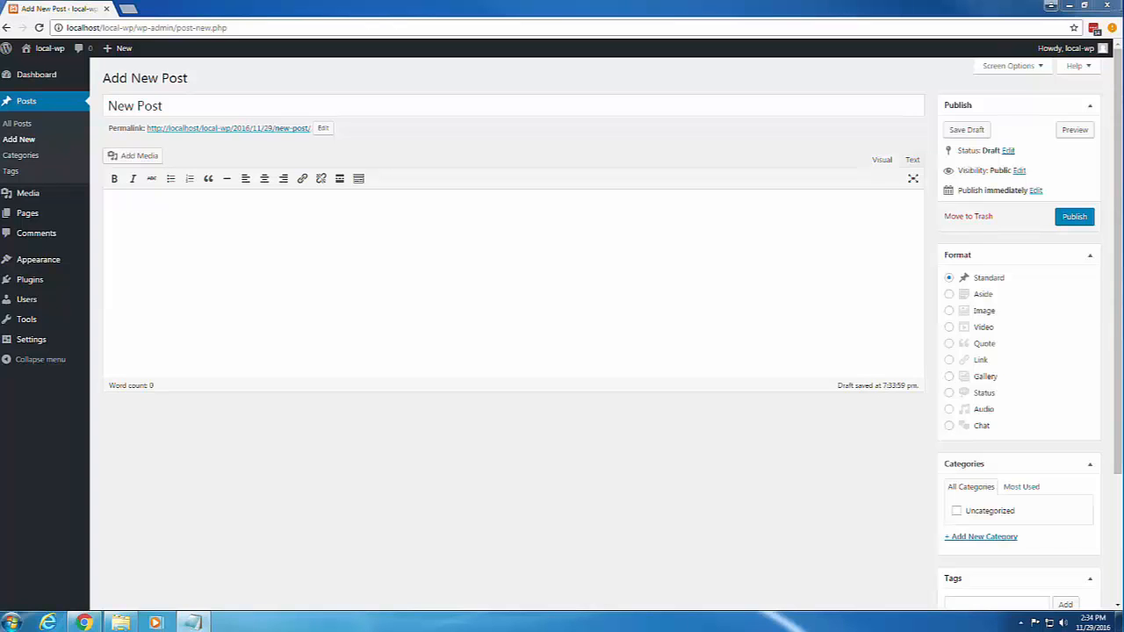
{"action": "key", "text": "ctrl+v"}
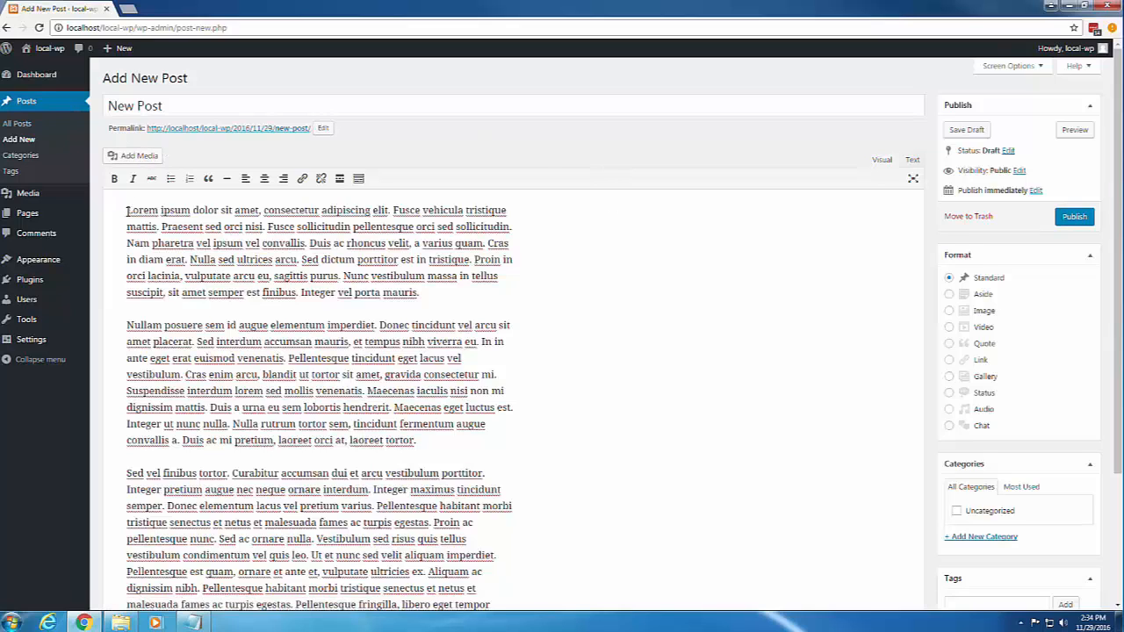
Upload the flower photo Photogen_NAF213.jpg as media for the post and set its alt text to "flower"
{"action": "left_click", "coordinate": [134, 162]}
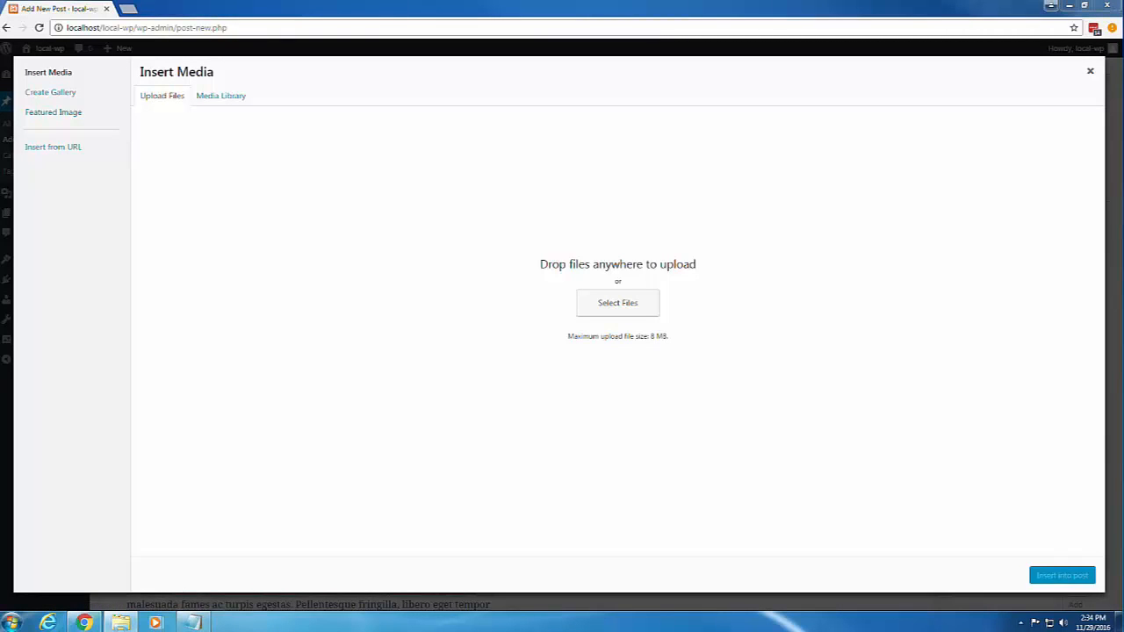
{"action": "left_click_drag", "start_coordinate": [803, 262], "coordinate": [194, 321]}
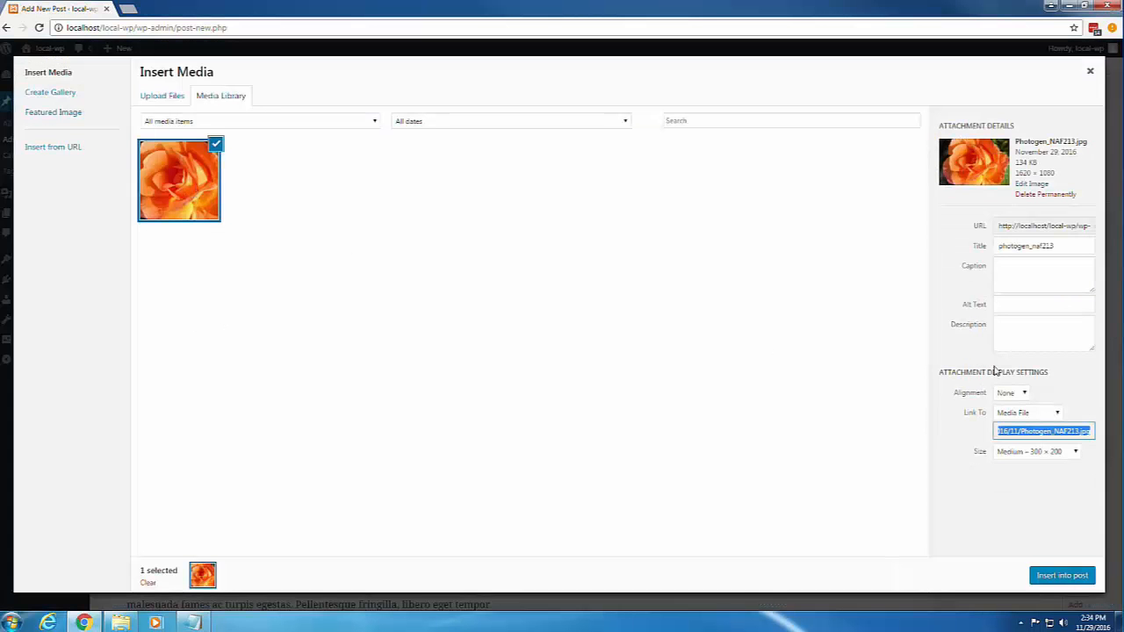
{"action": "left_click", "coordinate": [1024, 306]}
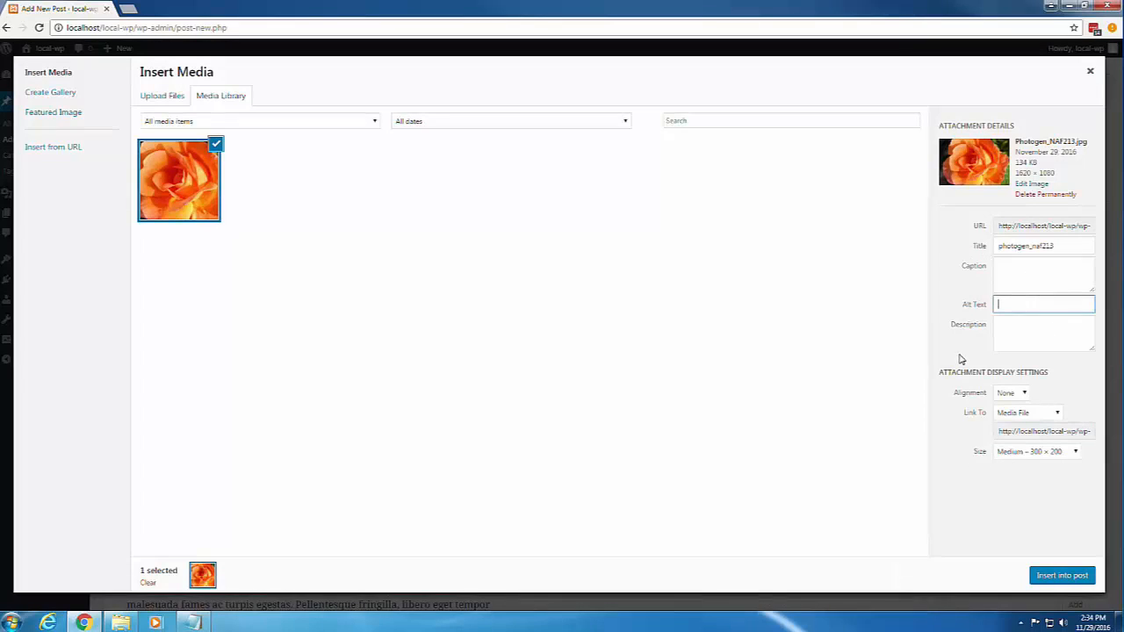
{"action": "type", "text": "flower"}
{"action": "left_click", "coordinate": [964, 472]}
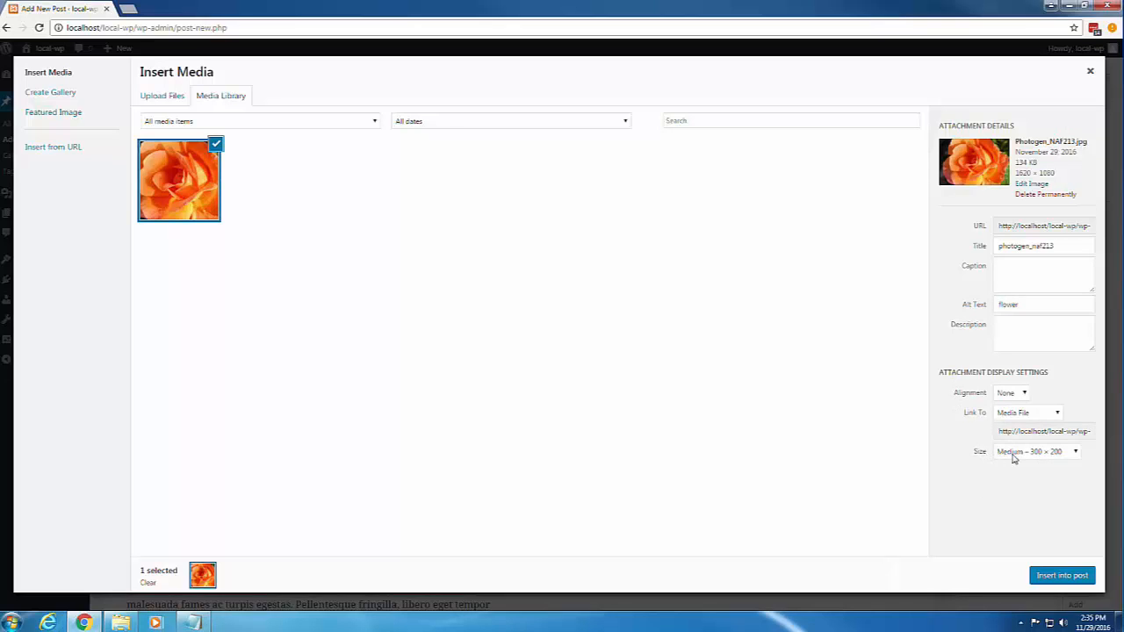
Insert the flower image into the post at the Medium – 300 × 200 size
{"action": "left_click", "coordinate": [1076, 453]}
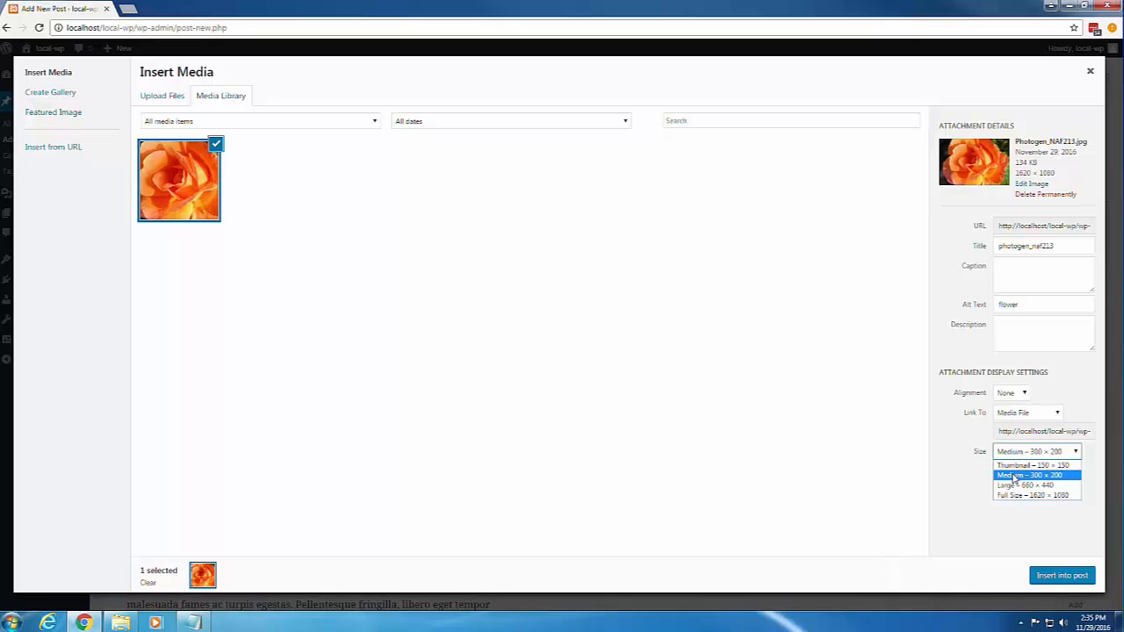
{"action": "left_click", "coordinate": [1014, 476]}
{"action": "left_click", "coordinate": [1059, 575]}
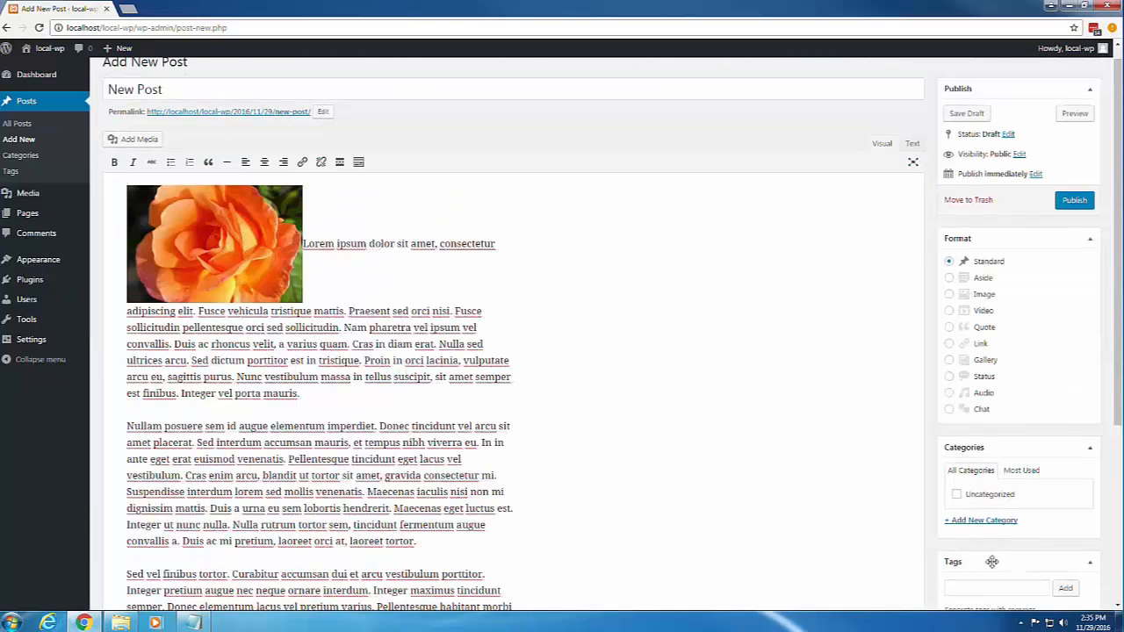
Try left, center, right and no alignment on the flower image, finishing with it centered above the text
{"action": "left_click", "coordinate": [220, 244]}
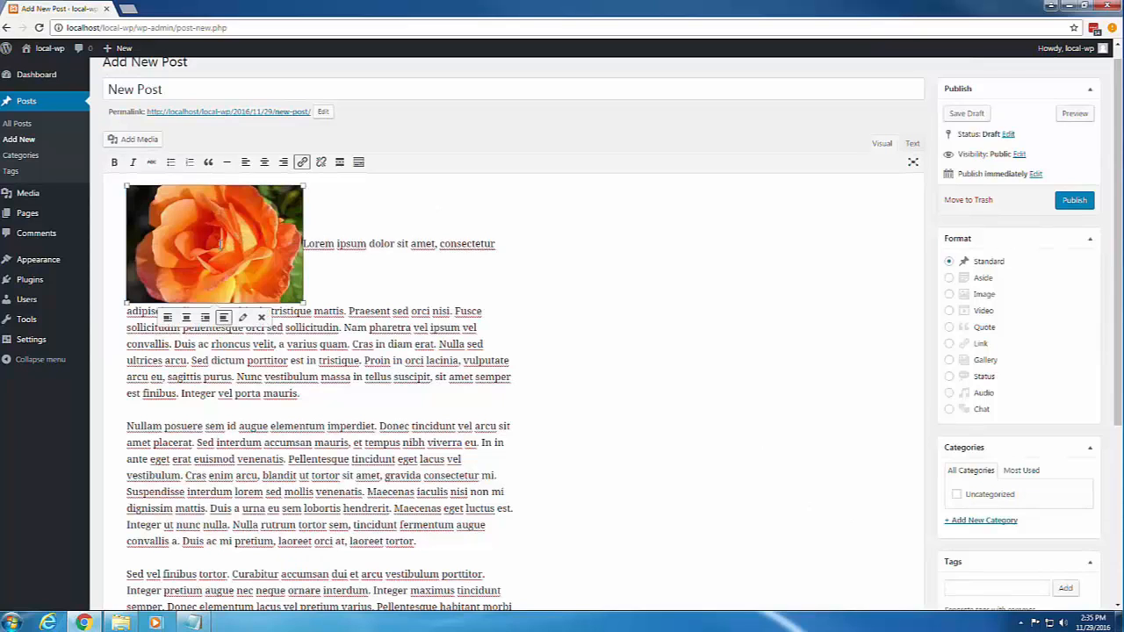
{"action": "left_click", "coordinate": [167, 318]}
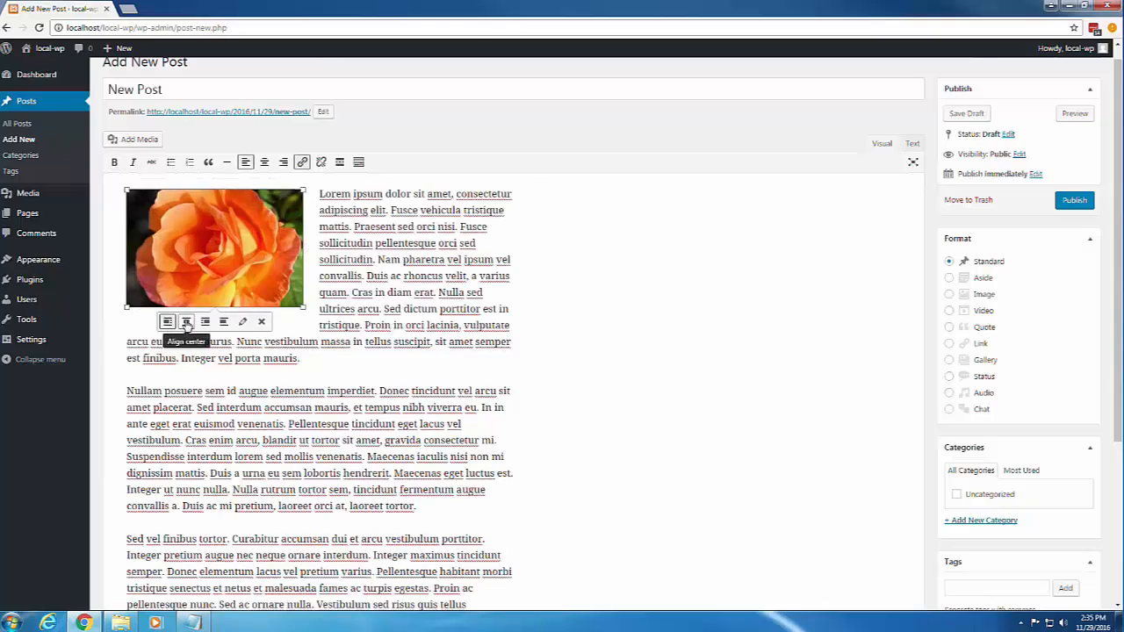
{"action": "left_click", "coordinate": [186, 323]}
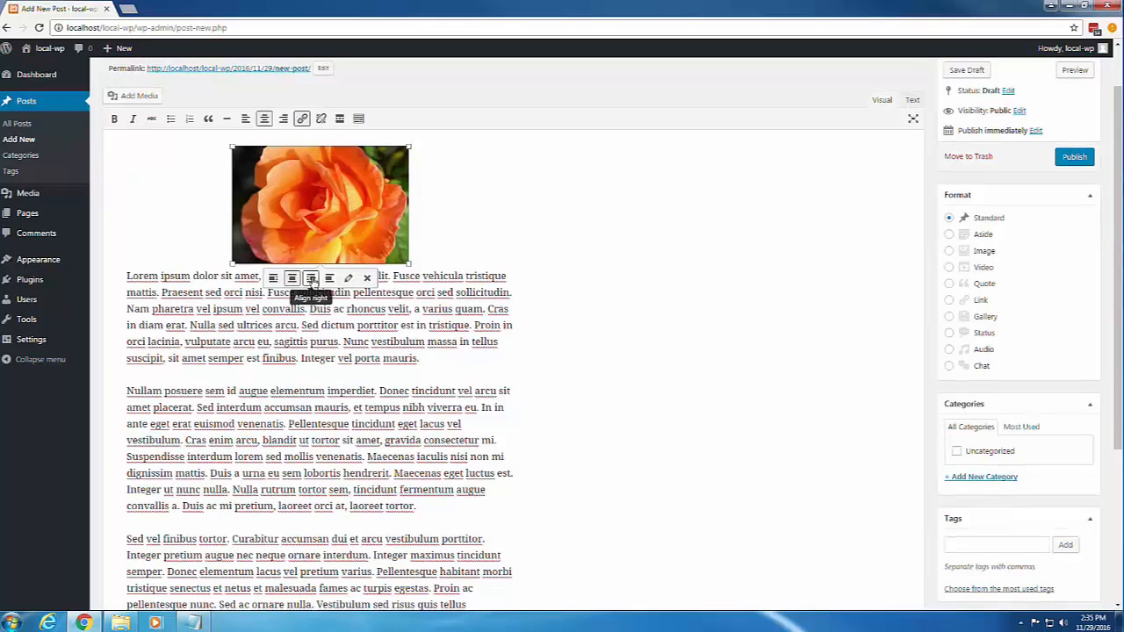
{"action": "left_click", "coordinate": [311, 279]}
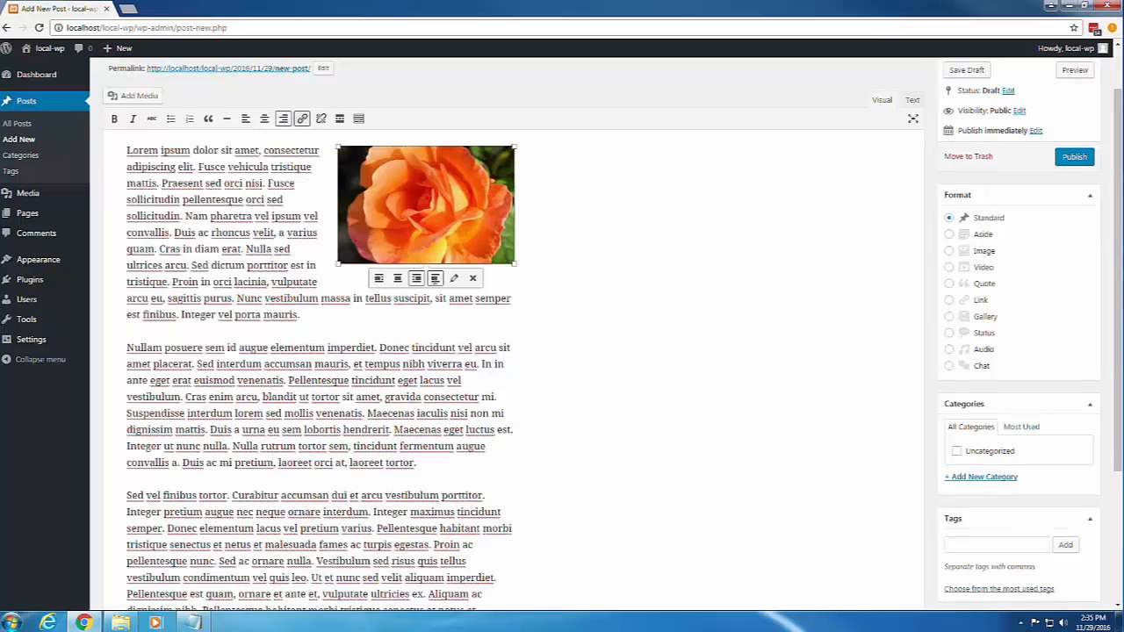
{"action": "left_click", "coordinate": [435, 278]}
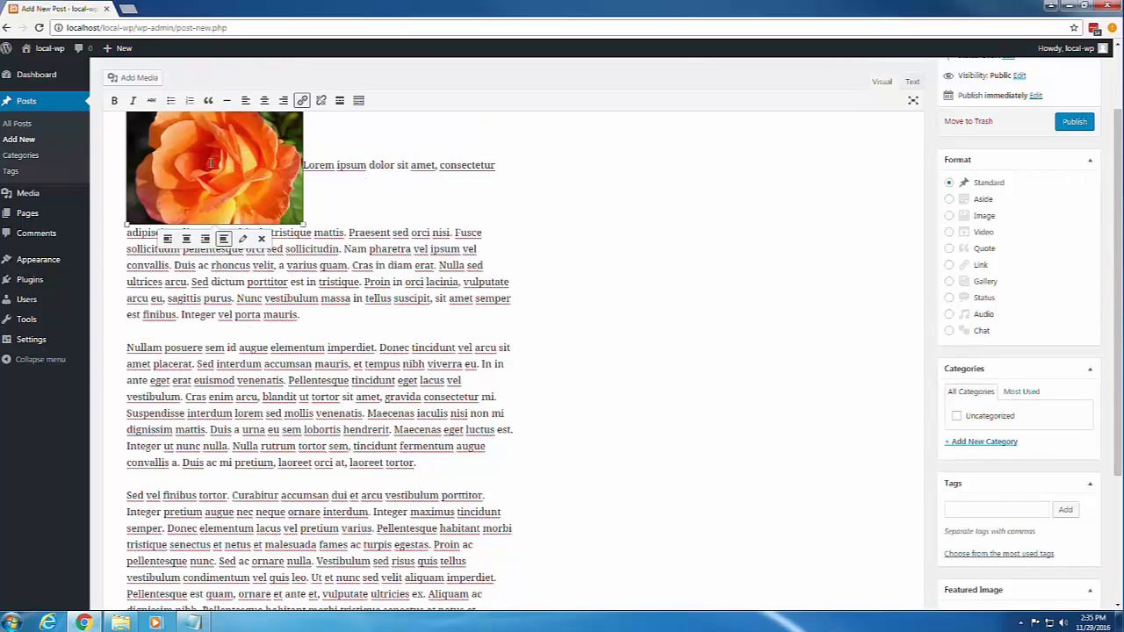
{"action": "scroll", "coordinate": [197, 202], "scroll_direction": "down", "scroll_amount": 1}
{"action": "left_click", "coordinate": [187, 231]}
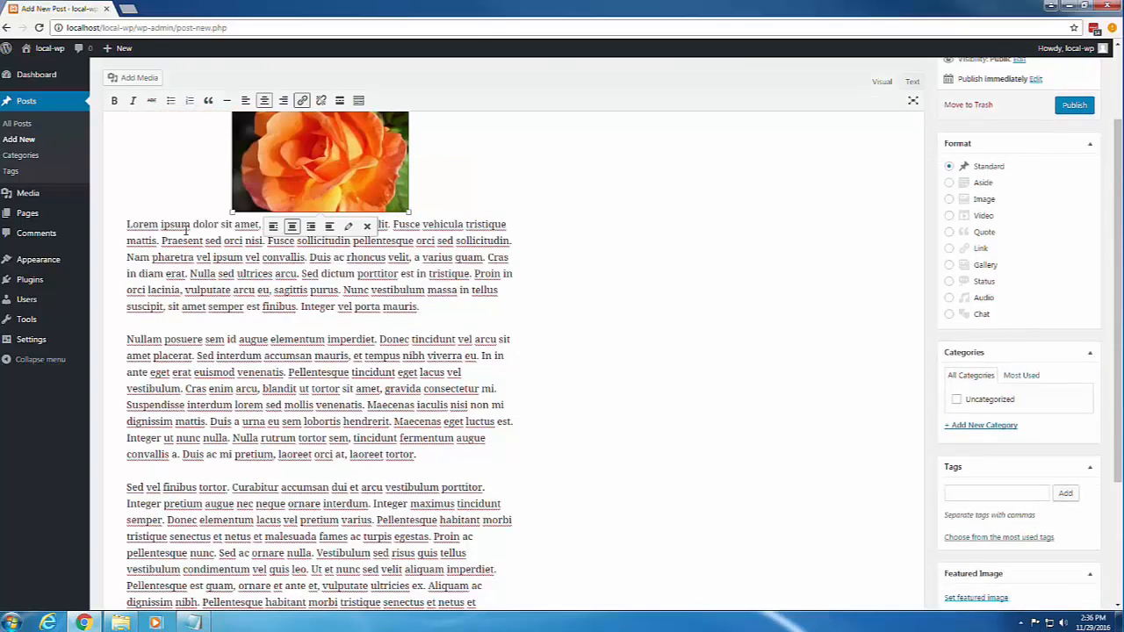
Copy the first line of the opening paragraph and paste it on a new line above the flower image
{"action": "scroll", "coordinate": [186, 231], "scroll_direction": "up", "scroll_amount": 2}
{"action": "left_click_drag", "start_coordinate": [508, 335], "coordinate": [230, 336]}
{"action": "left_click_drag", "start_coordinate": [141, 334], "coordinate": [123, 337]}
{"action": "key", "text": "ctrl+c"}
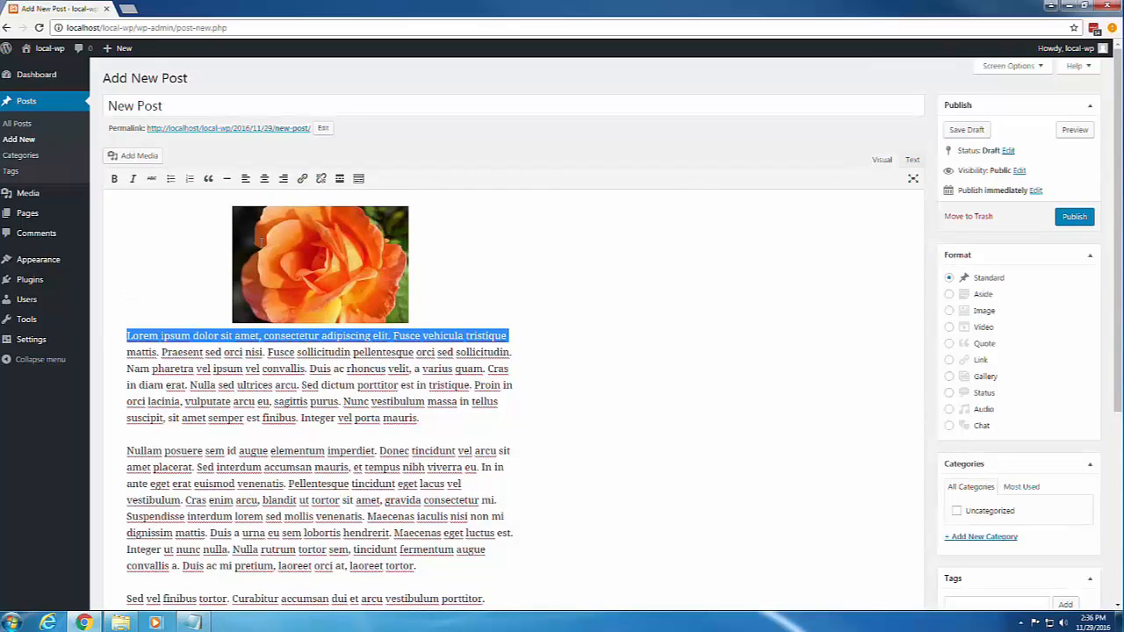
{"action": "left_click", "coordinate": [219, 217]}
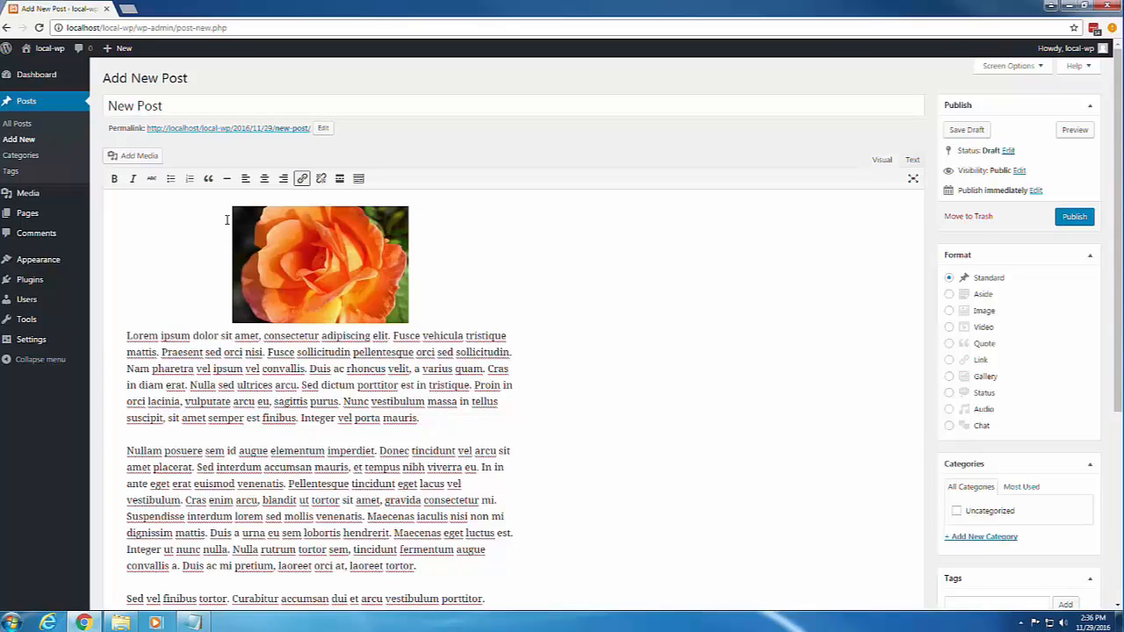
{"action": "key", "text": "Return"}
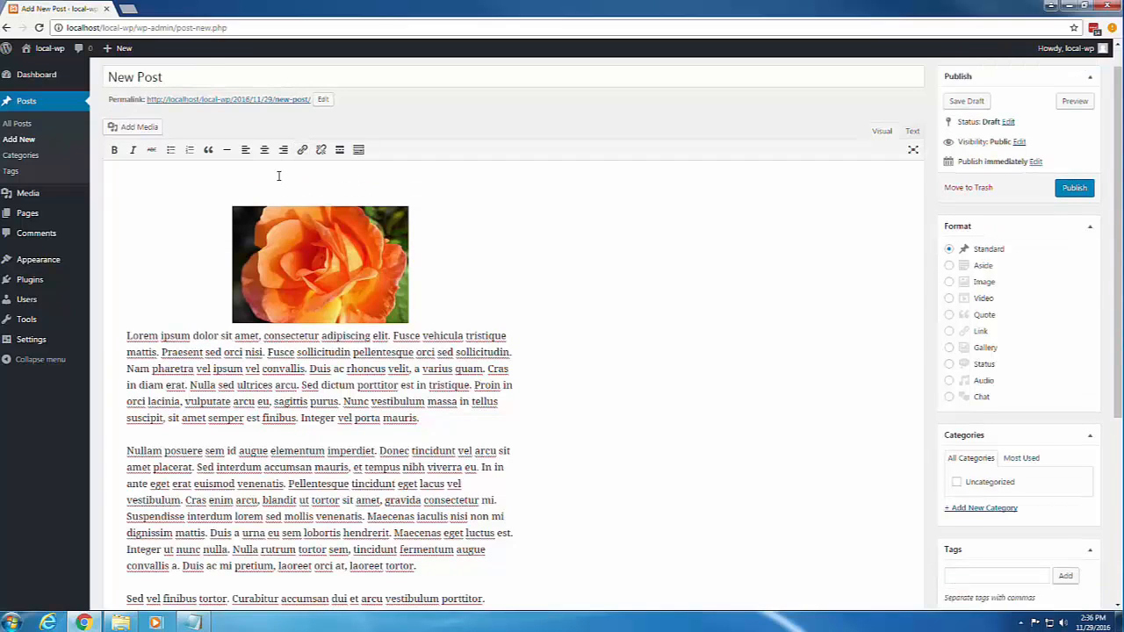
{"action": "key", "text": "ctrl+v"}
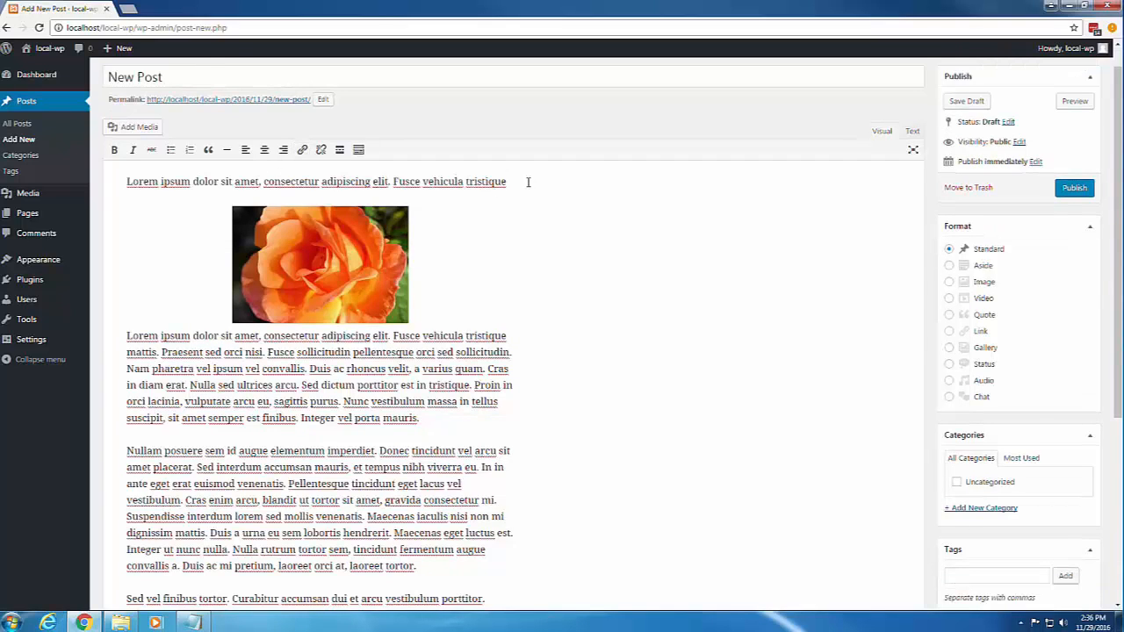
Show the additional formatting options and format the line above the image as Heading 1
{"action": "left_click_drag", "start_coordinate": [528, 182], "coordinate": [128, 182]}
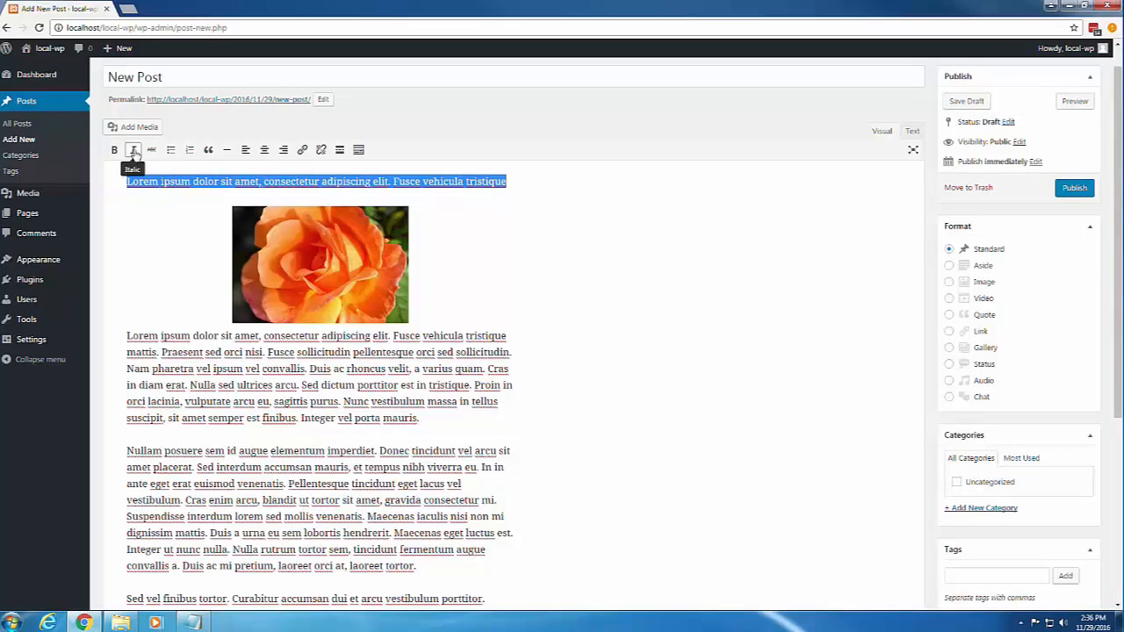
{"action": "left_click", "coordinate": [359, 151]}
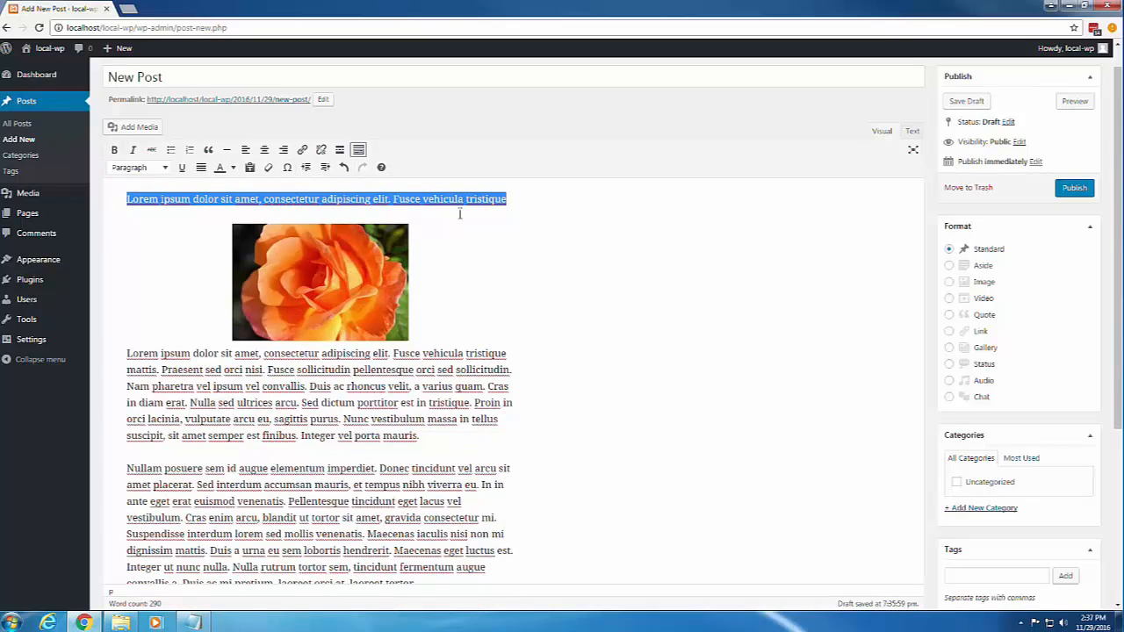
{"action": "left_click", "coordinate": [166, 169]}
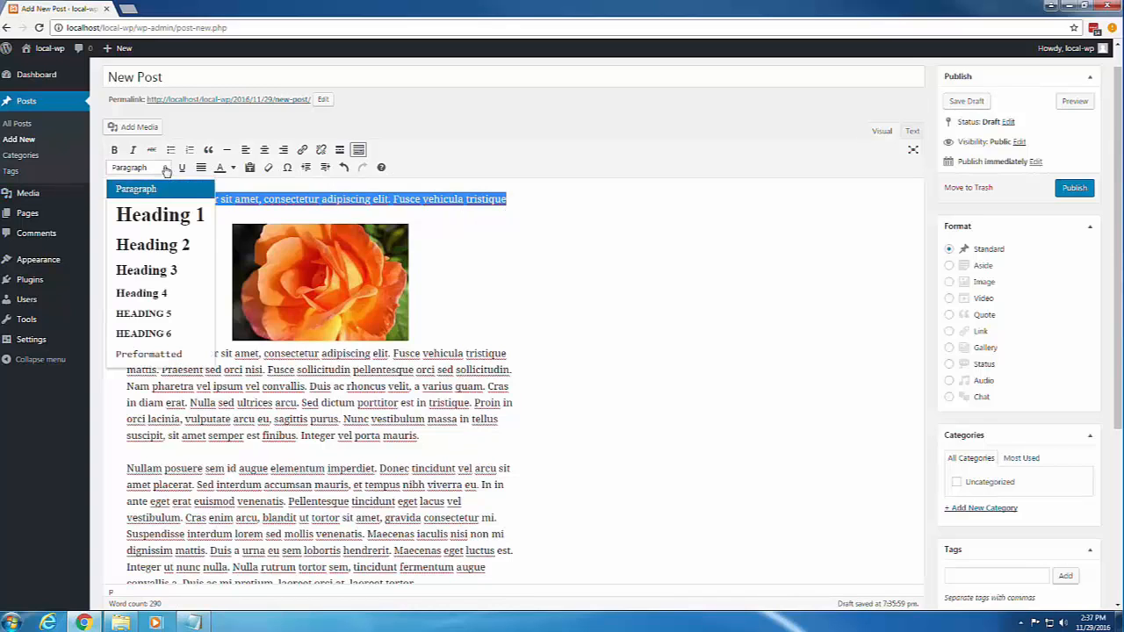
{"action": "left_click", "coordinate": [154, 214]}
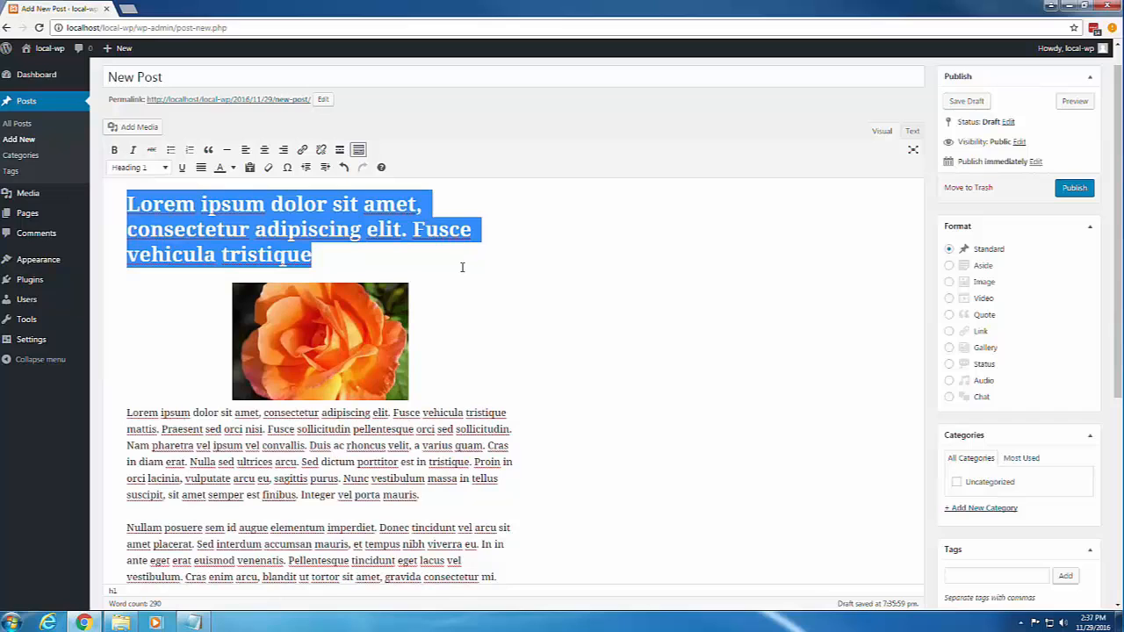
{"action": "left_click", "coordinate": [427, 260]}
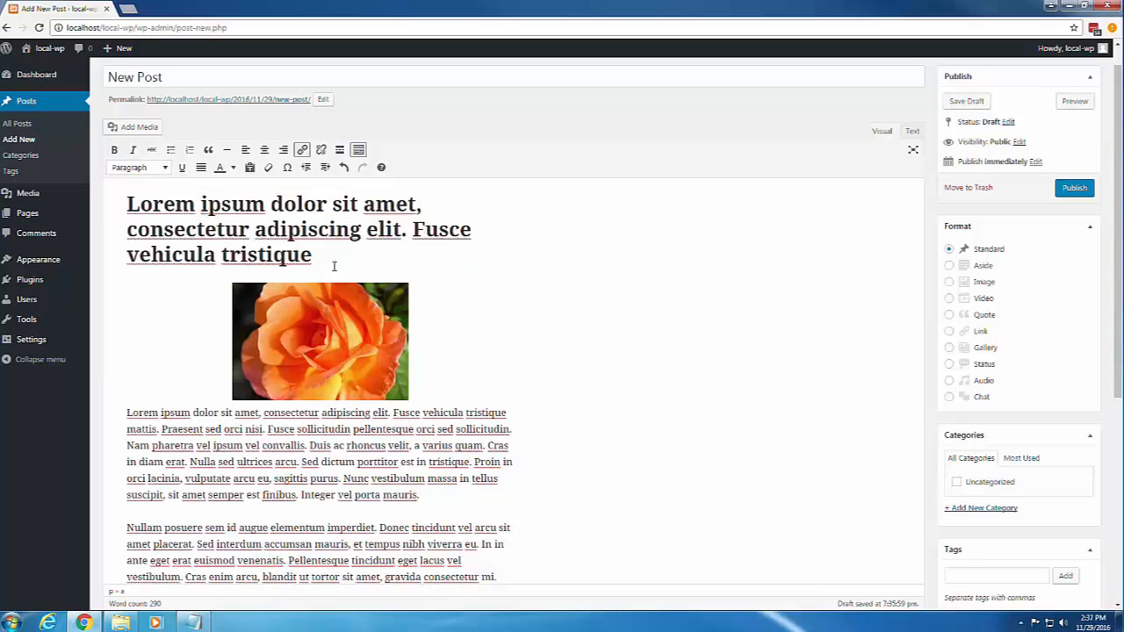
{"action": "left_click_drag", "start_coordinate": [314, 255], "coordinate": [118, 201]}
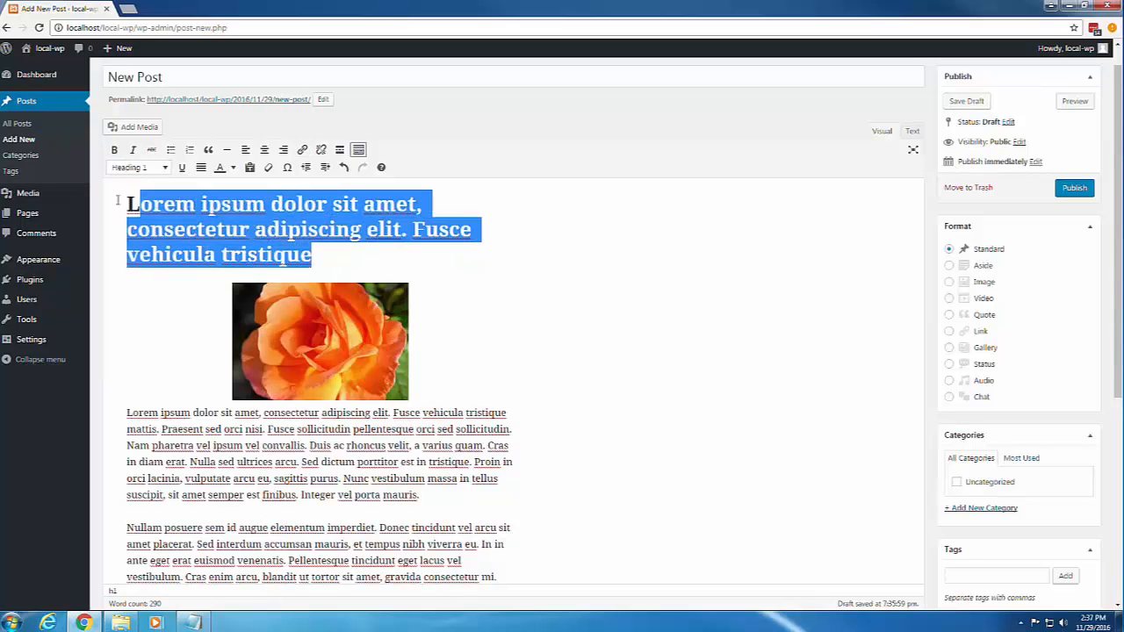
{"action": "left_click", "coordinate": [166, 169]}
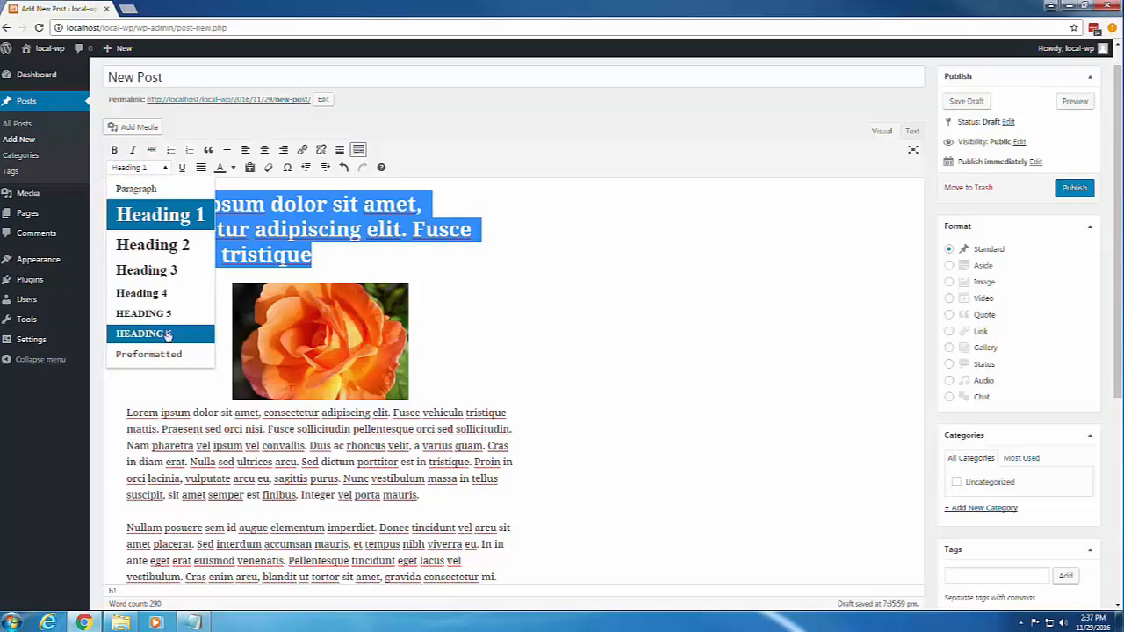
{"action": "left_click", "coordinate": [521, 223]}
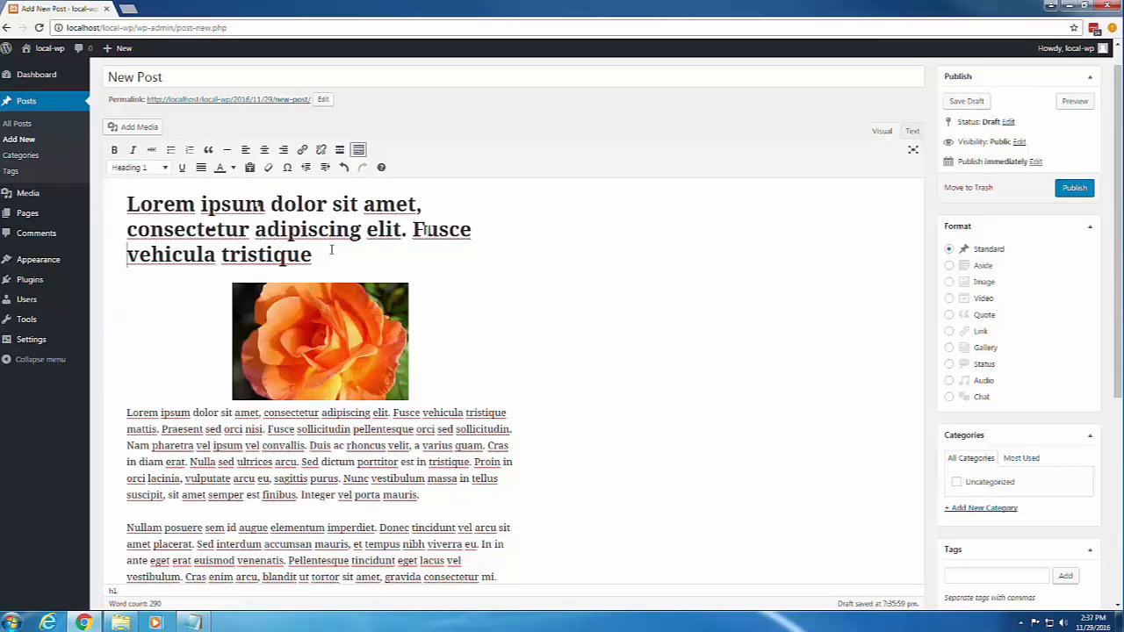
Center the Heading 1 text above the flower image
{"action": "left_click_drag", "start_coordinate": [331, 250], "coordinate": [274, 254]}
{"action": "left_click_drag", "start_coordinate": [425, 229], "coordinate": [117, 203]}
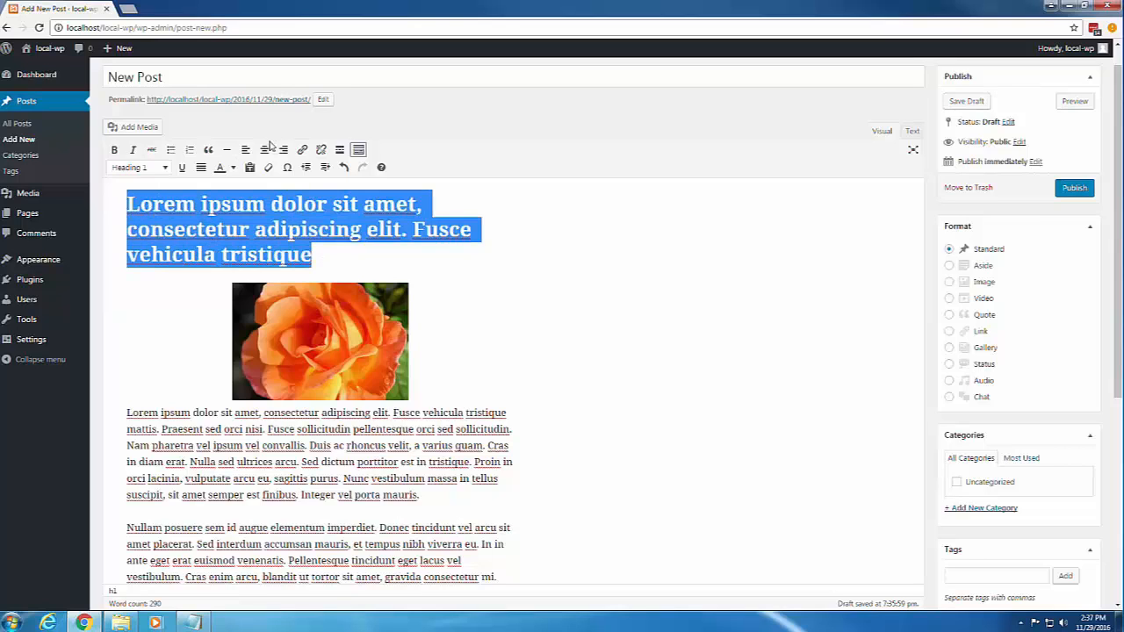
{"action": "left_click", "coordinate": [264, 150]}
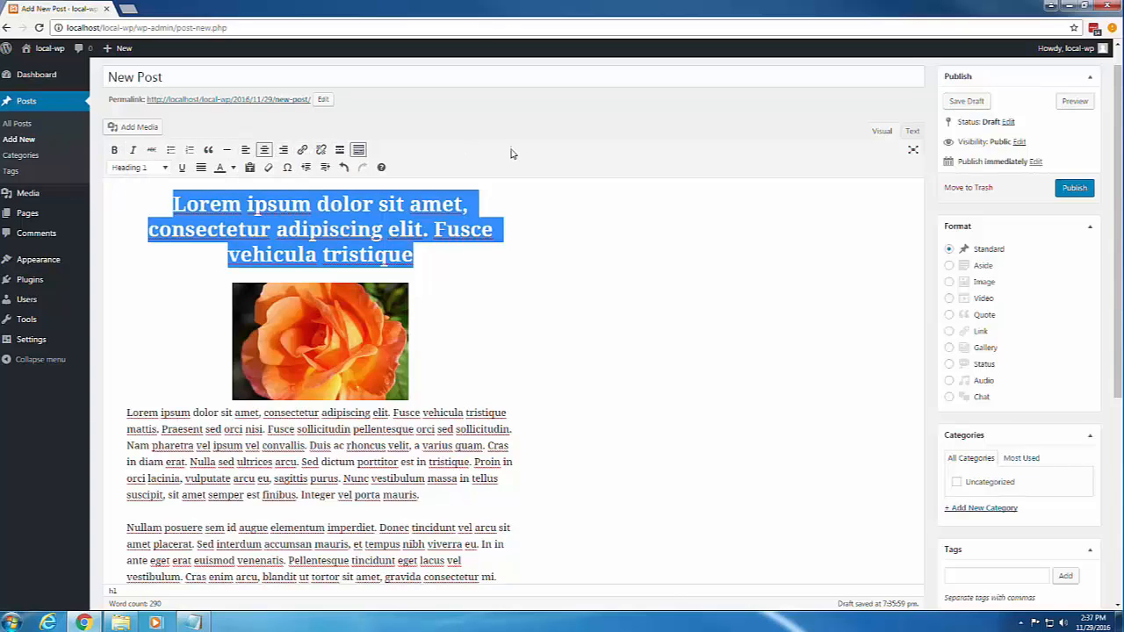
{"action": "scroll", "coordinate": [347, 405], "scroll_direction": "down", "scroll_amount": 1}
{"action": "left_click", "coordinate": [347, 405]}
{"action": "left_click_drag", "start_coordinate": [338, 407], "coordinate": [419, 405]}
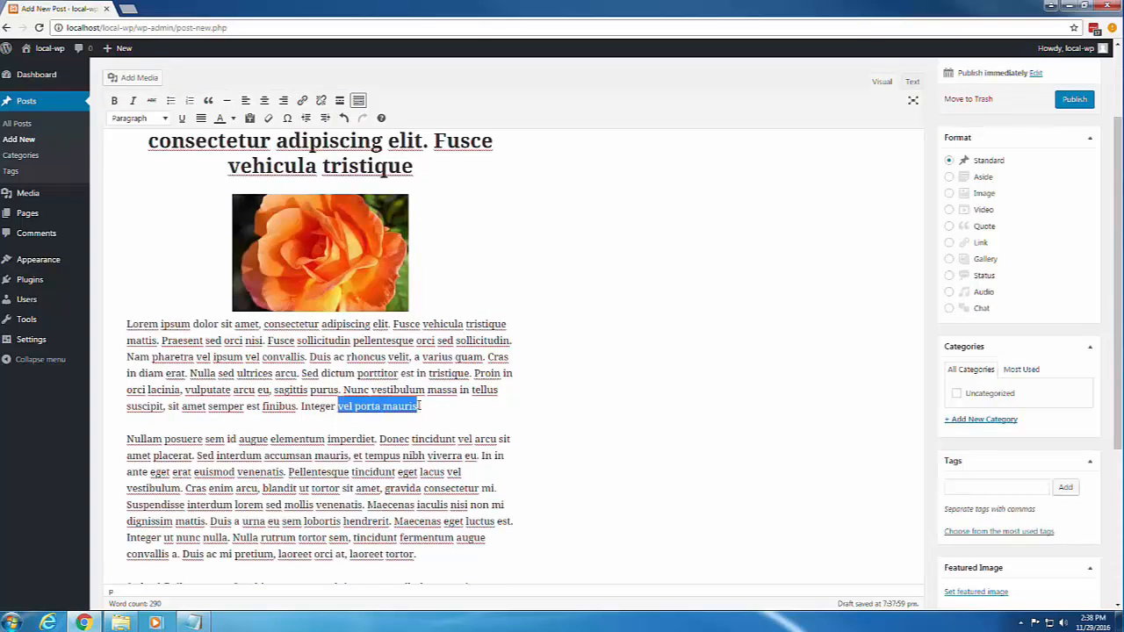
{"action": "left_click", "coordinate": [302, 101]}
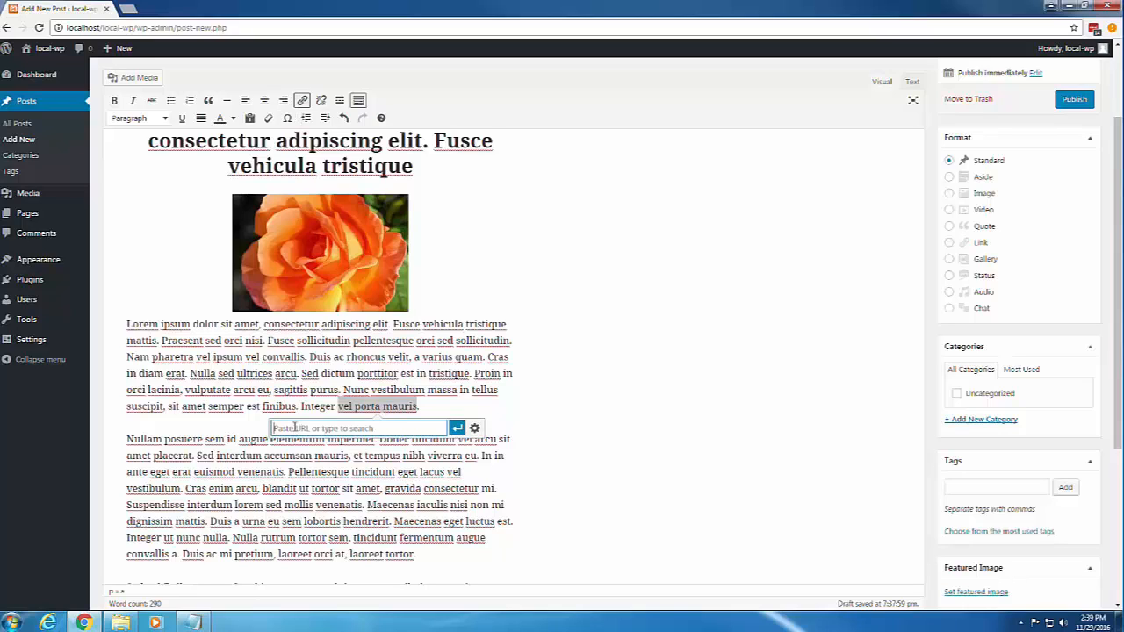
{"action": "type", "text": "http://system22.net/"}
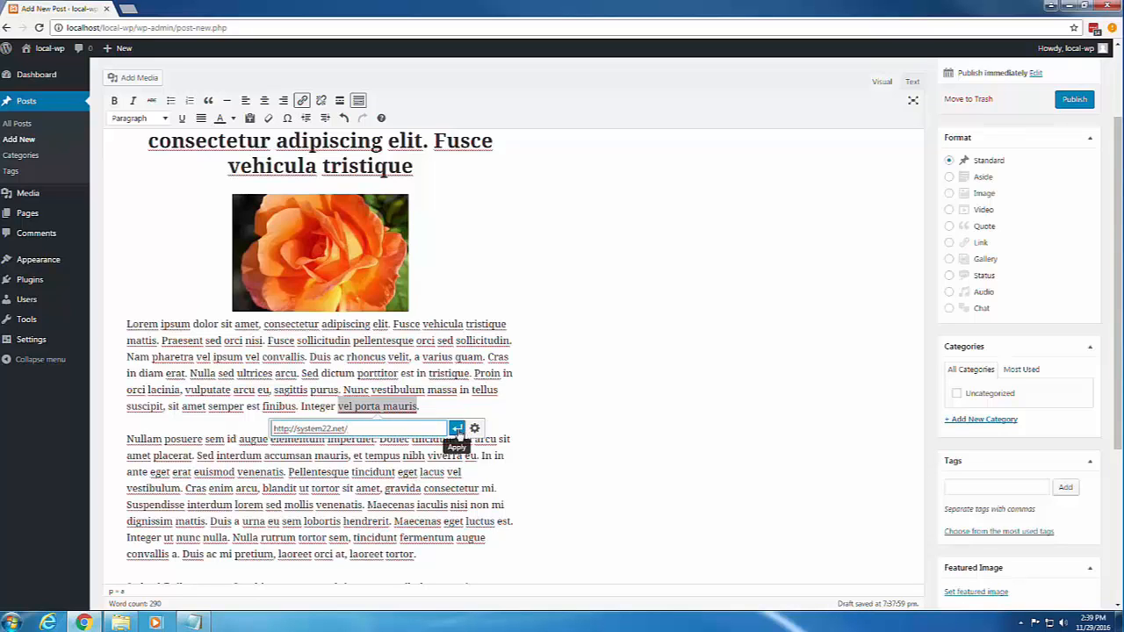
{"action": "left_click", "coordinate": [457, 428]}
{"action": "left_click", "coordinate": [355, 405]}
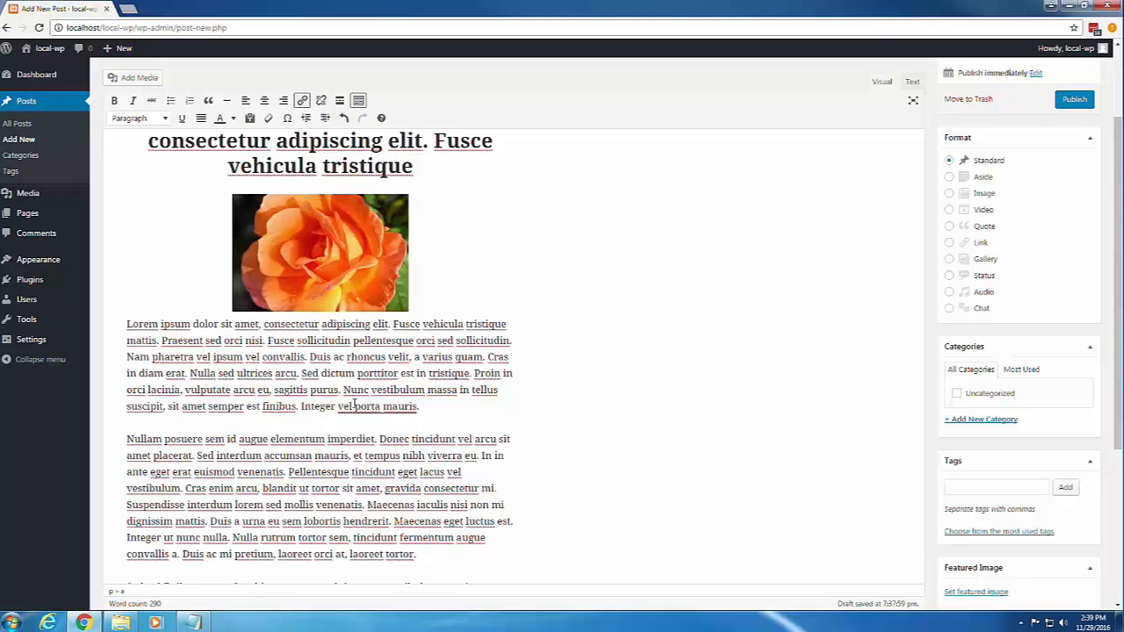
Set the orange flower picture from the media library as the post's featured image
{"action": "scroll", "coordinate": [707, 240], "scroll_direction": "down", "scroll_amount": 6}
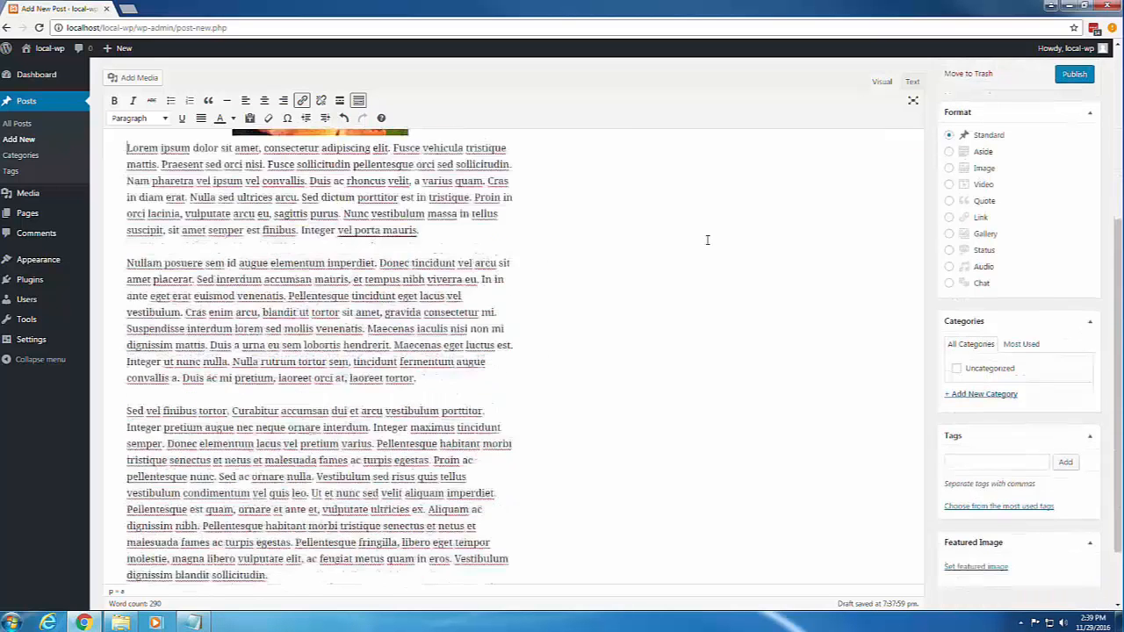
{"action": "left_click", "coordinate": [966, 569]}
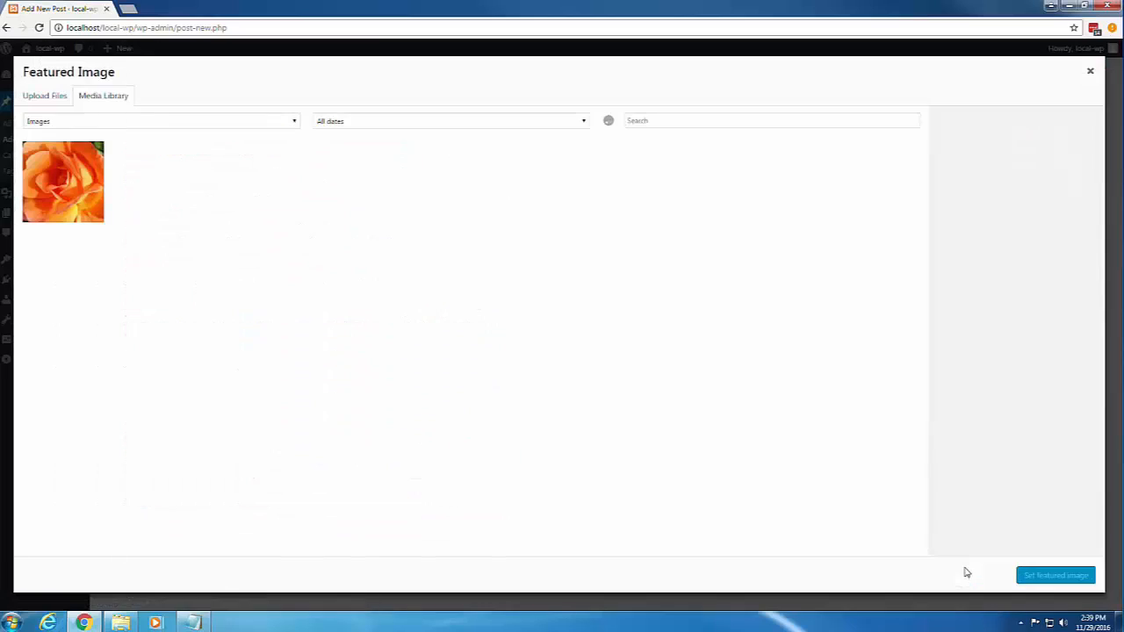
{"action": "left_click", "coordinate": [81, 195]}
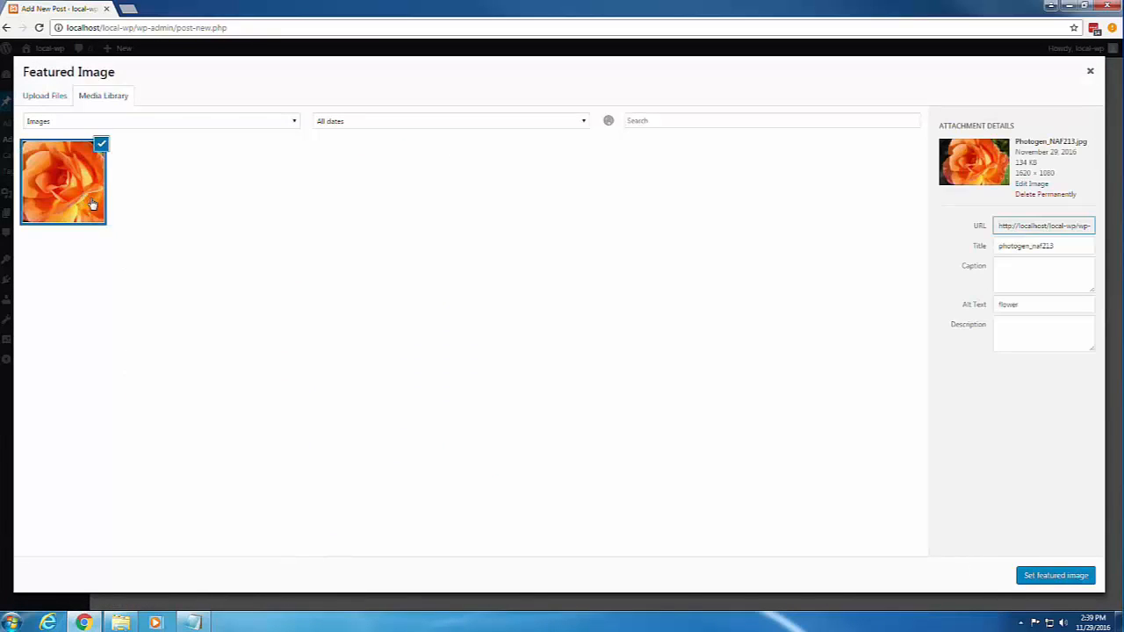
{"action": "left_click", "coordinate": [1062, 577]}
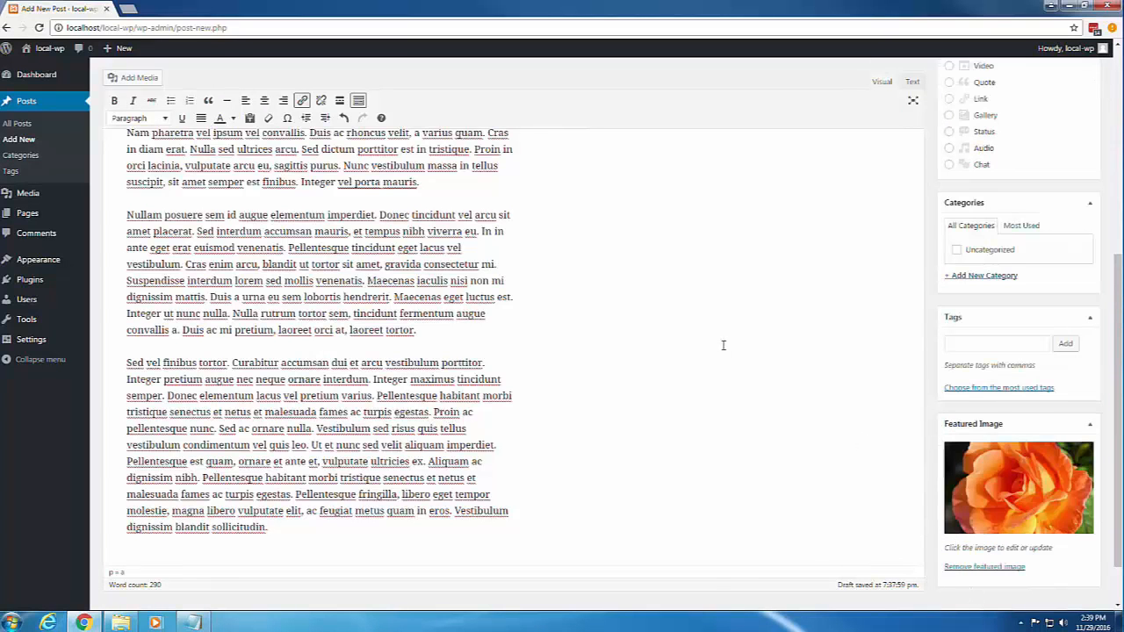
Reload the post editor and publish the post
{"action": "scroll", "coordinate": [723, 345], "scroll_direction": "up", "scroll_amount": 10}
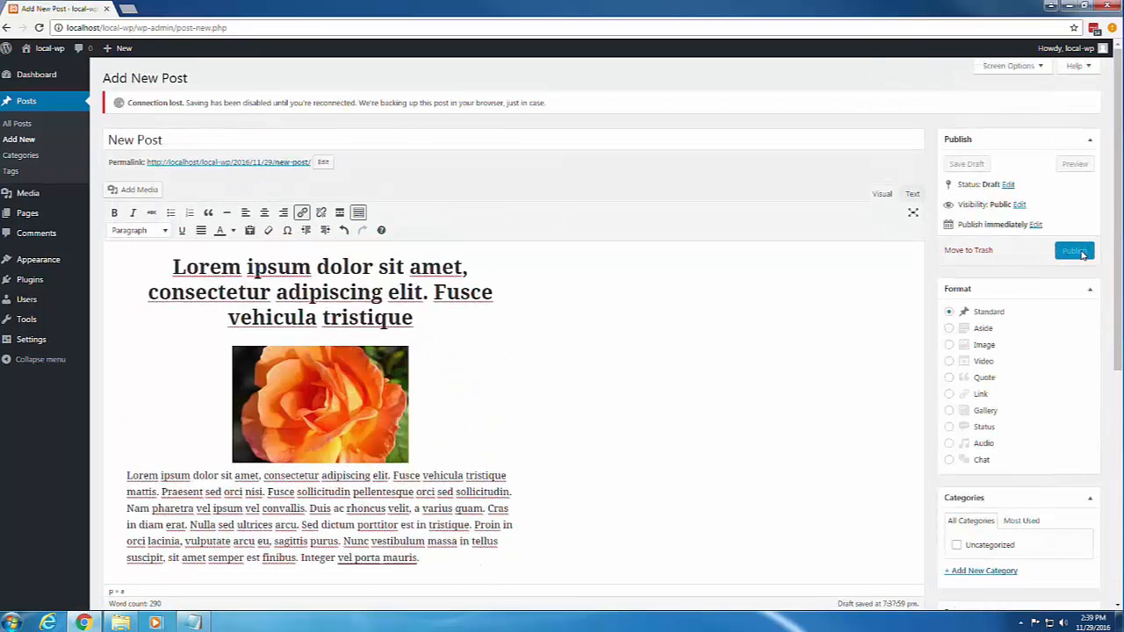
{"action": "key", "text": "F5"}
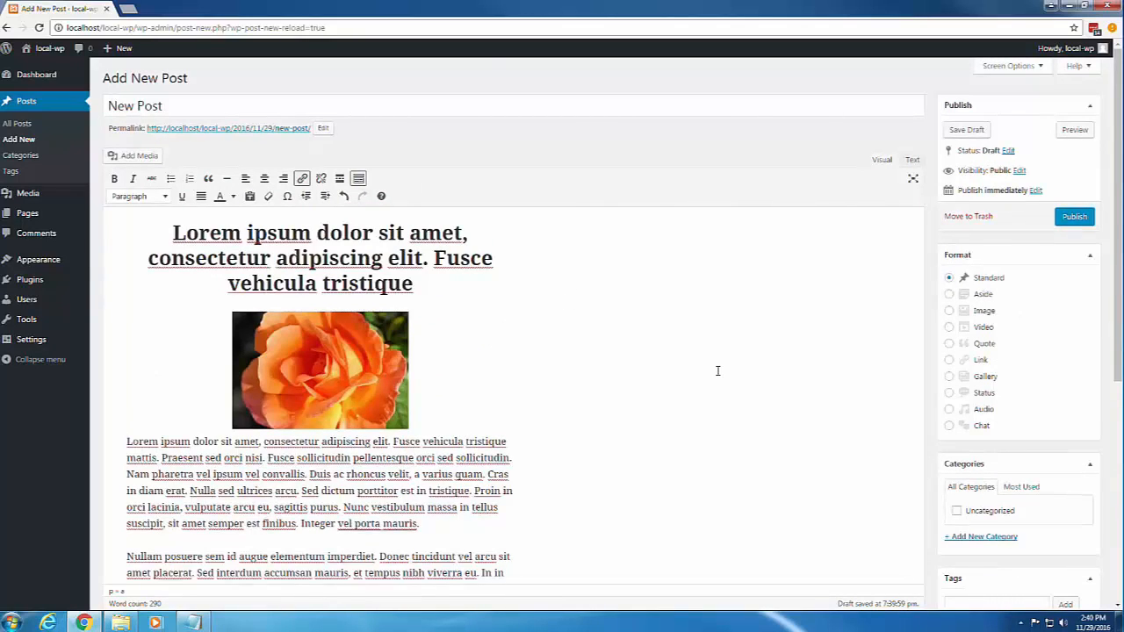
{"action": "left_click", "coordinate": [1075, 218]}
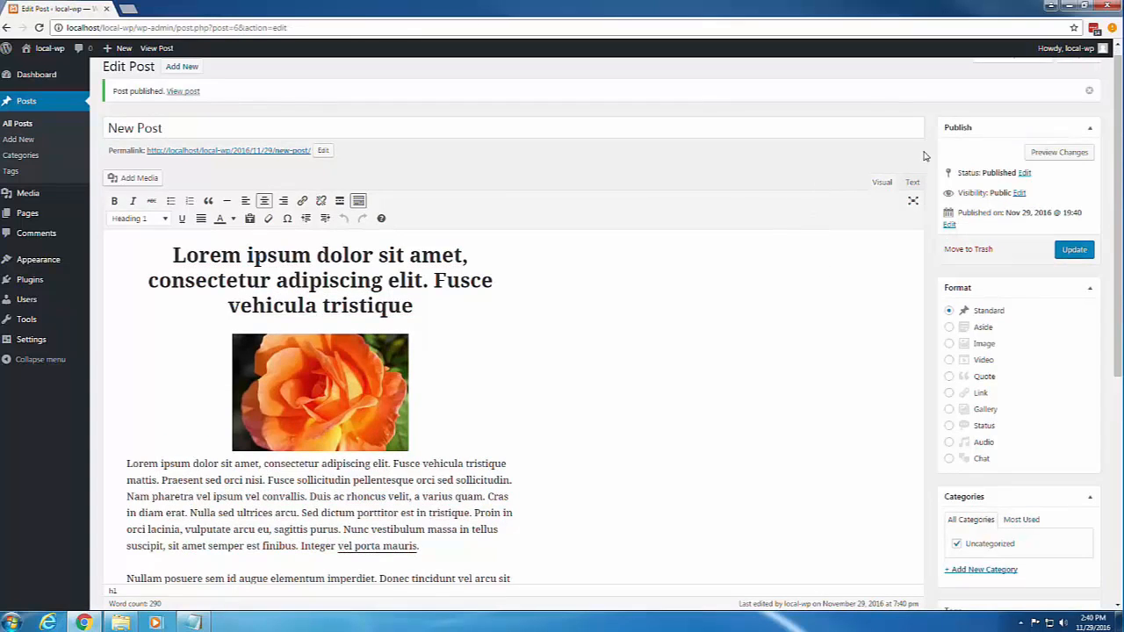
Preview the published post, follow its "vel porta mauris" link, and close the preview
{"action": "left_click", "coordinate": [1064, 153]}
{"action": "scroll", "coordinate": [1021, 184], "scroll_direction": "down", "scroll_amount": 1}
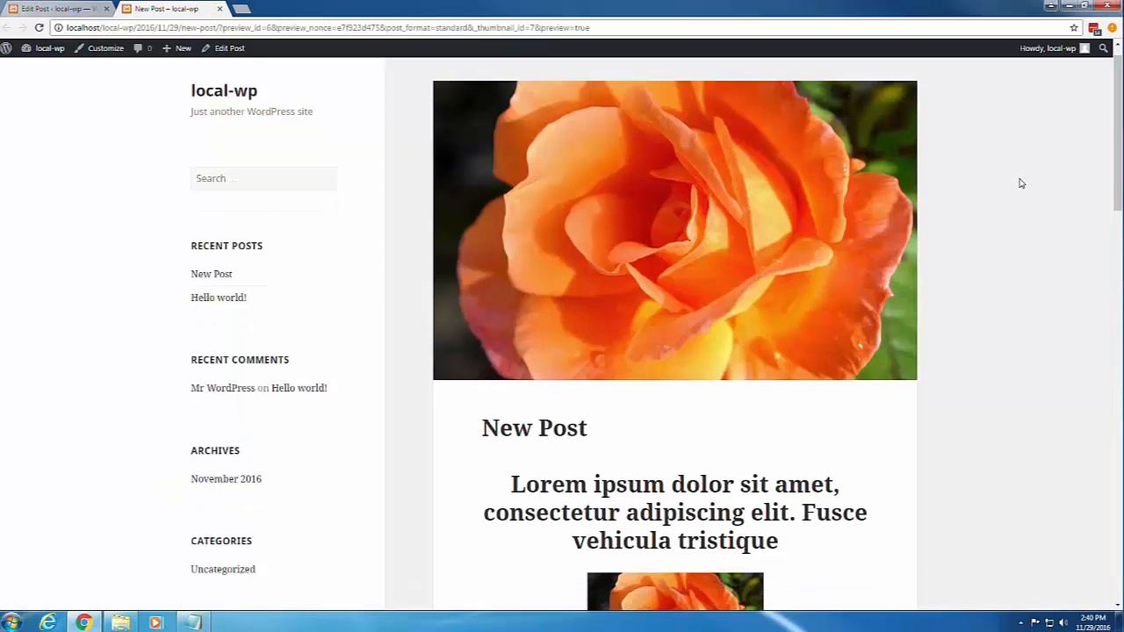
{"action": "scroll", "coordinate": [1021, 183], "scroll_direction": "down", "scroll_amount": 4}
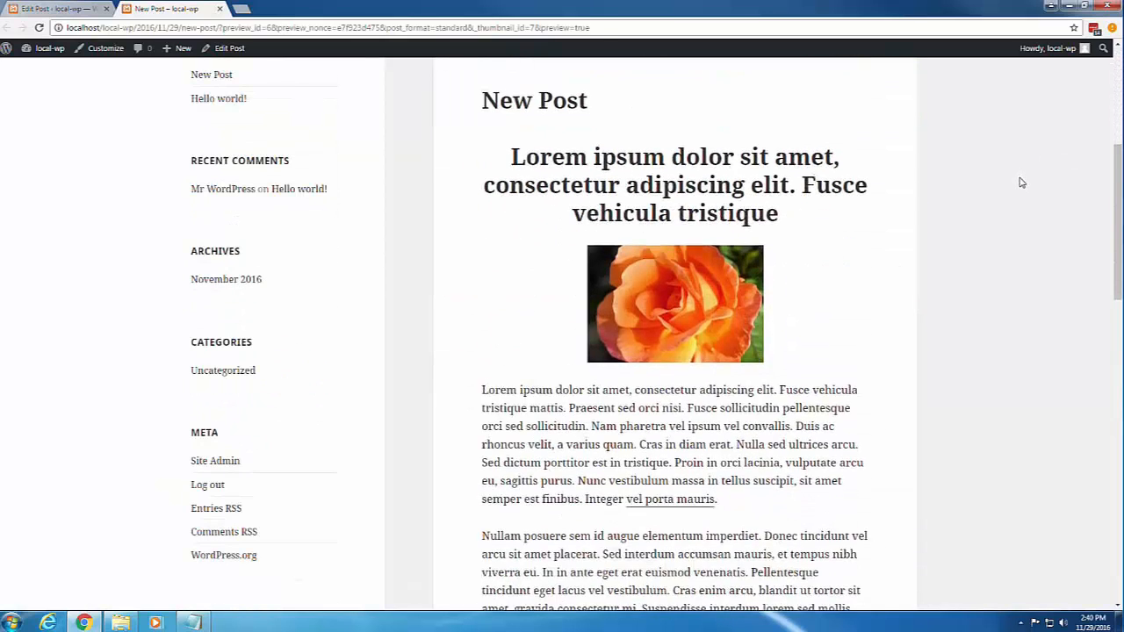
{"action": "scroll", "coordinate": [1021, 182], "scroll_direction": "down", "scroll_amount": 3}
{"action": "scroll", "coordinate": [1021, 183], "scroll_direction": "down", "scroll_amount": 2}
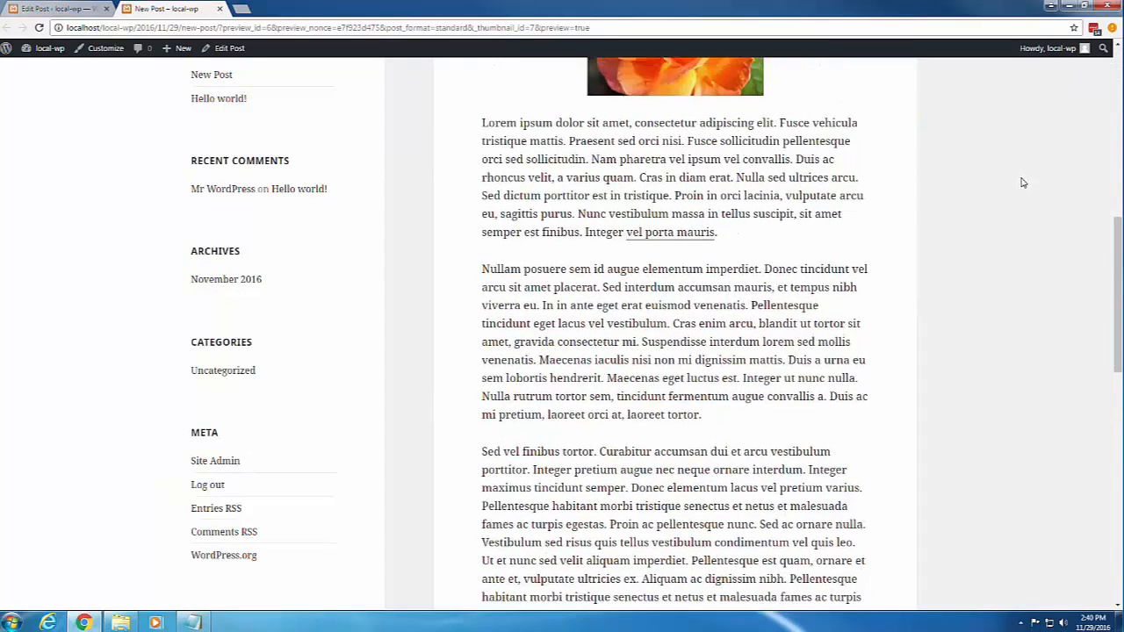
{"action": "left_click", "coordinate": [676, 150]}
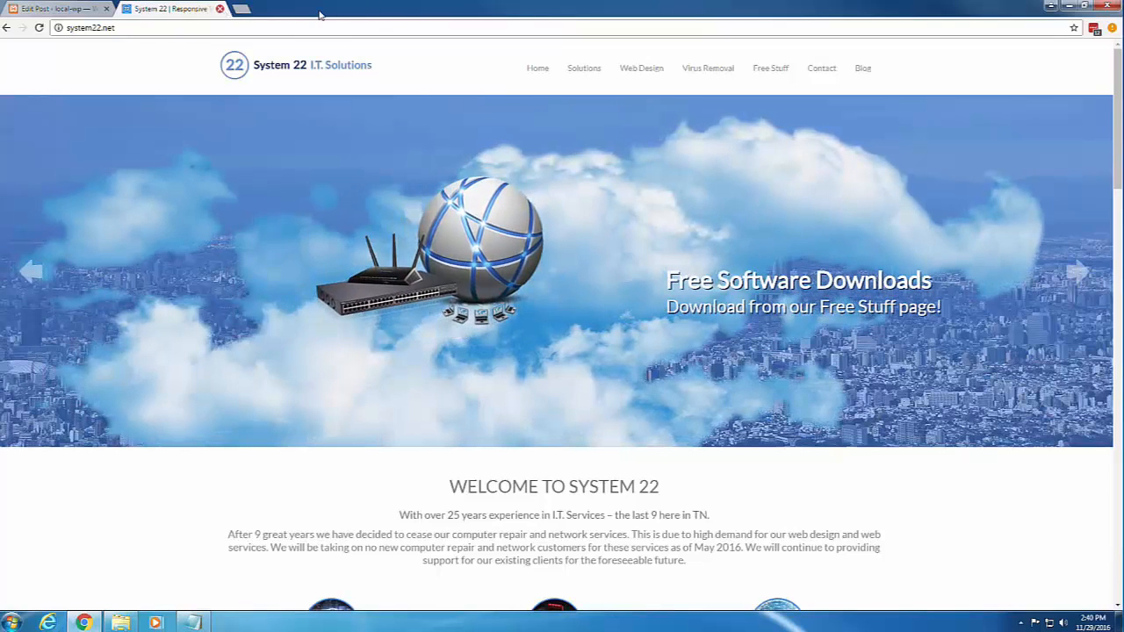
{"action": "key", "text": "ctrl+w"}
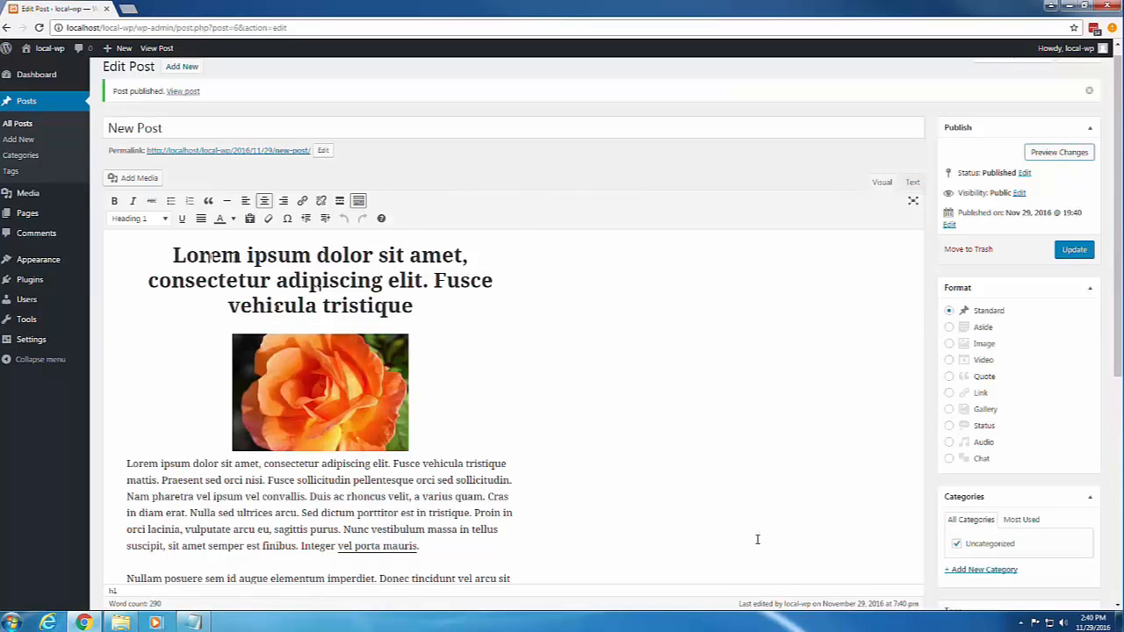
{"action": "scroll", "coordinate": [646, 426], "scroll_direction": "down", "scroll_amount": 3}
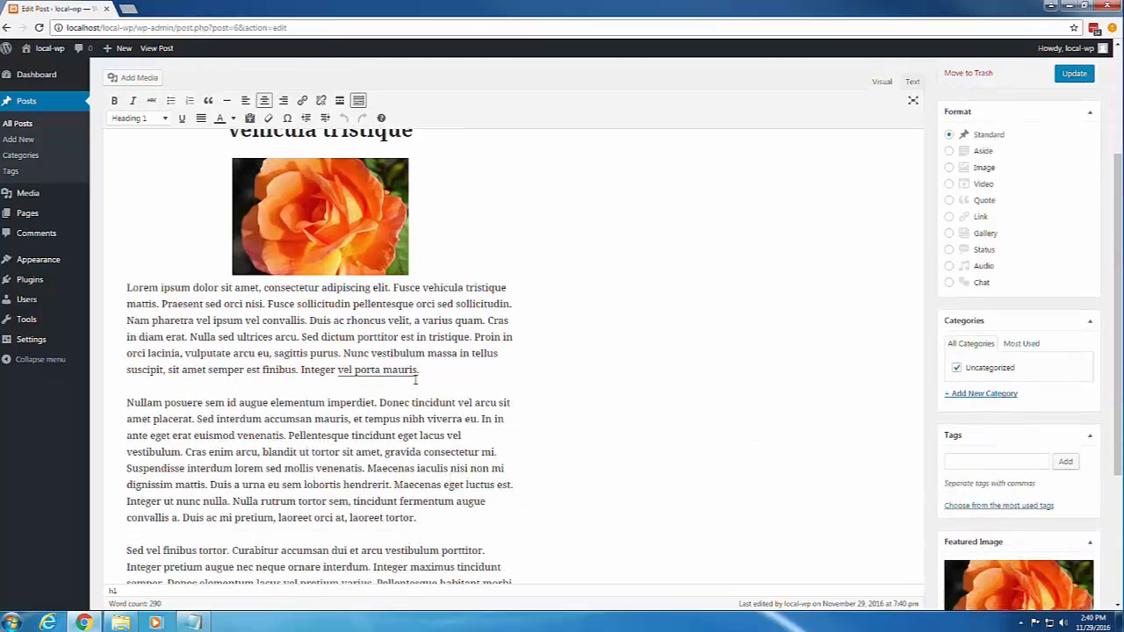
{"action": "left_click", "coordinate": [417, 370]}
{"action": "left_click_drag", "start_coordinate": [418, 370], "coordinate": [336, 370]}
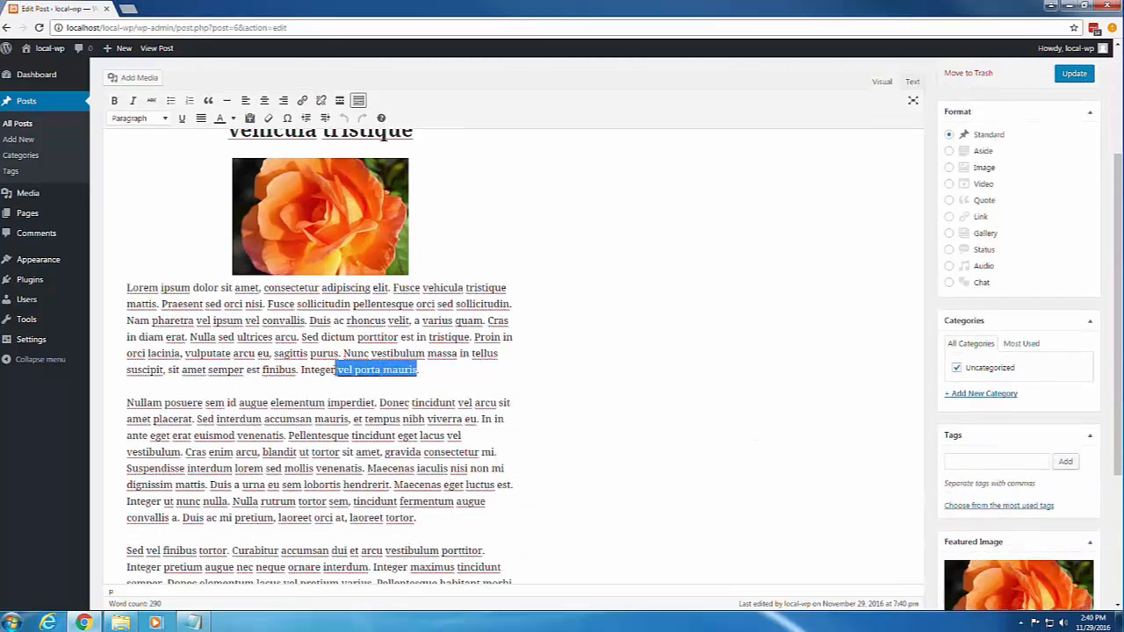
{"action": "left_click", "coordinate": [320, 101]}
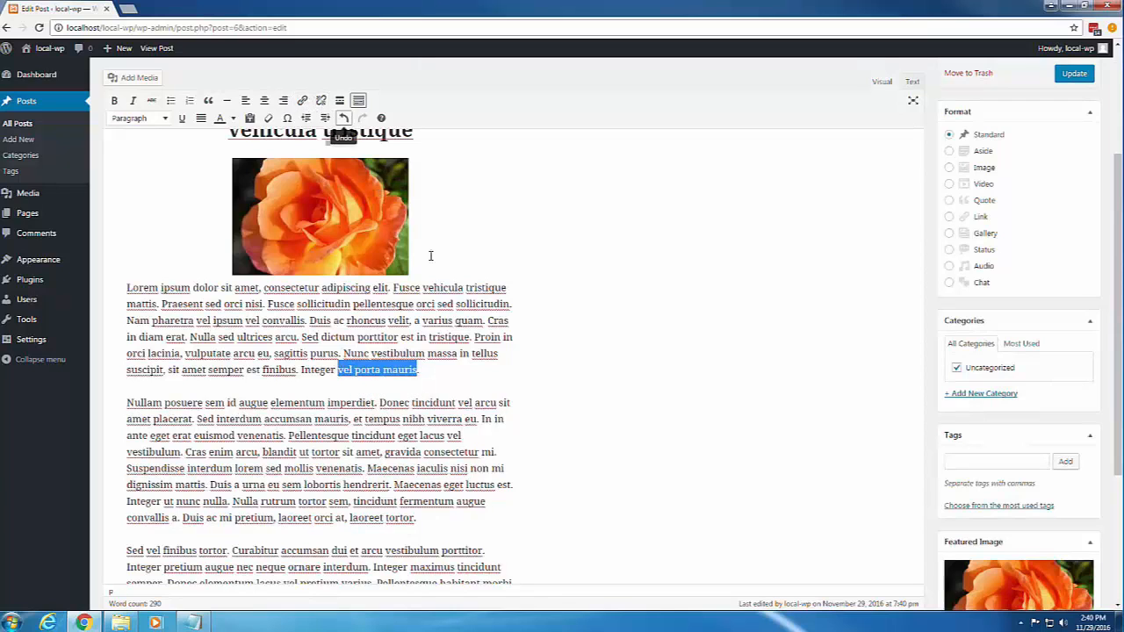
{"action": "left_click", "coordinate": [303, 102]}
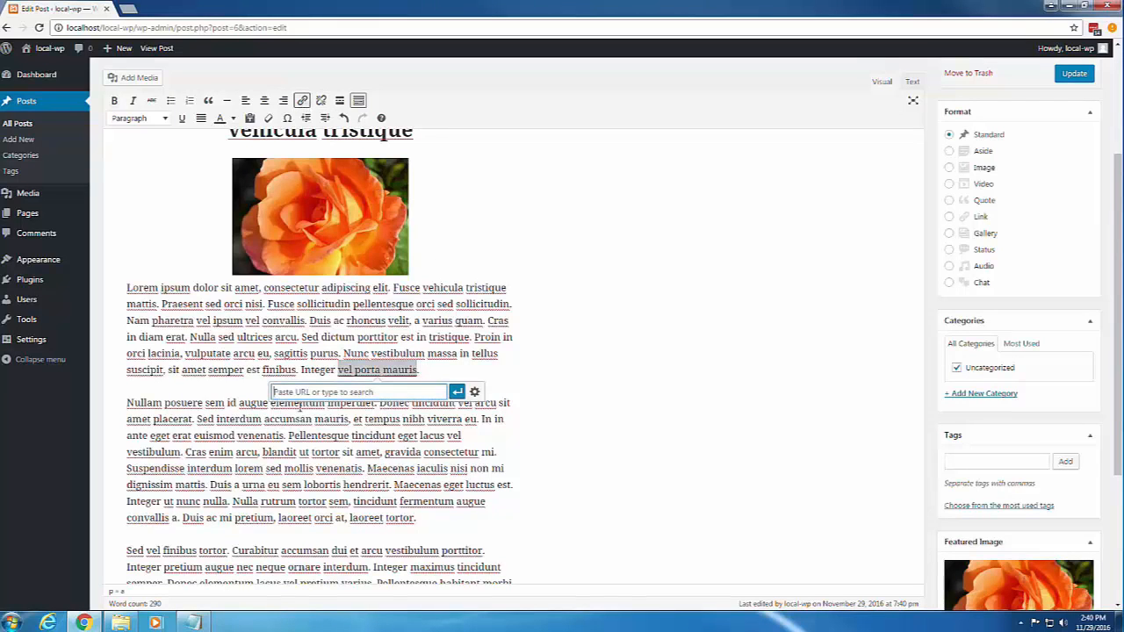
{"action": "type", "text": "http://system22.net/"}
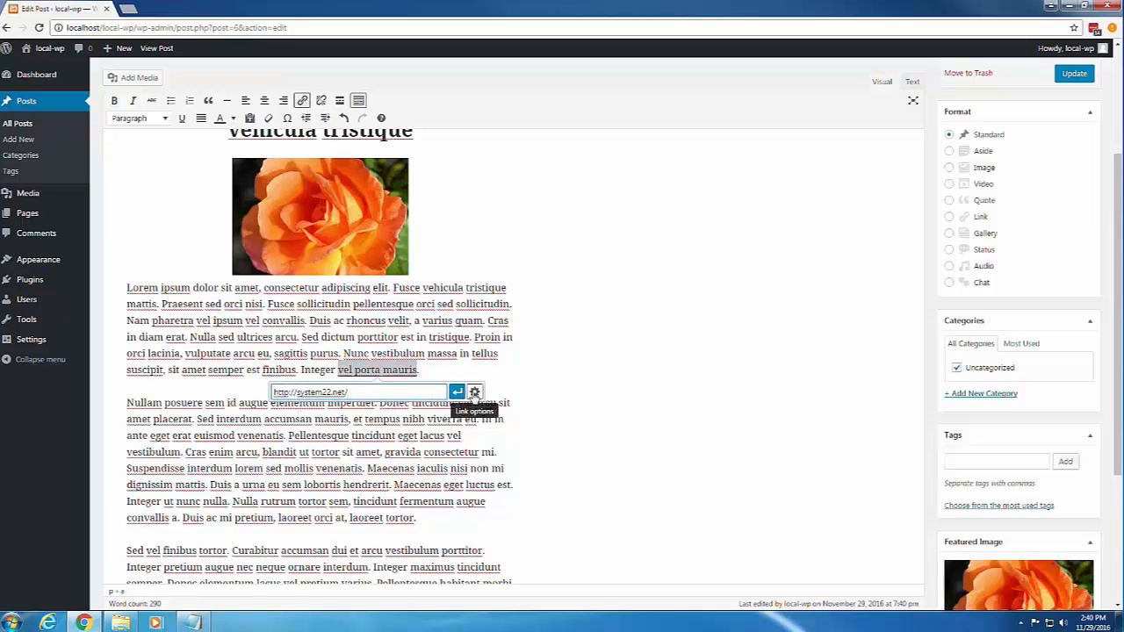
{"action": "left_click", "coordinate": [475, 393]}
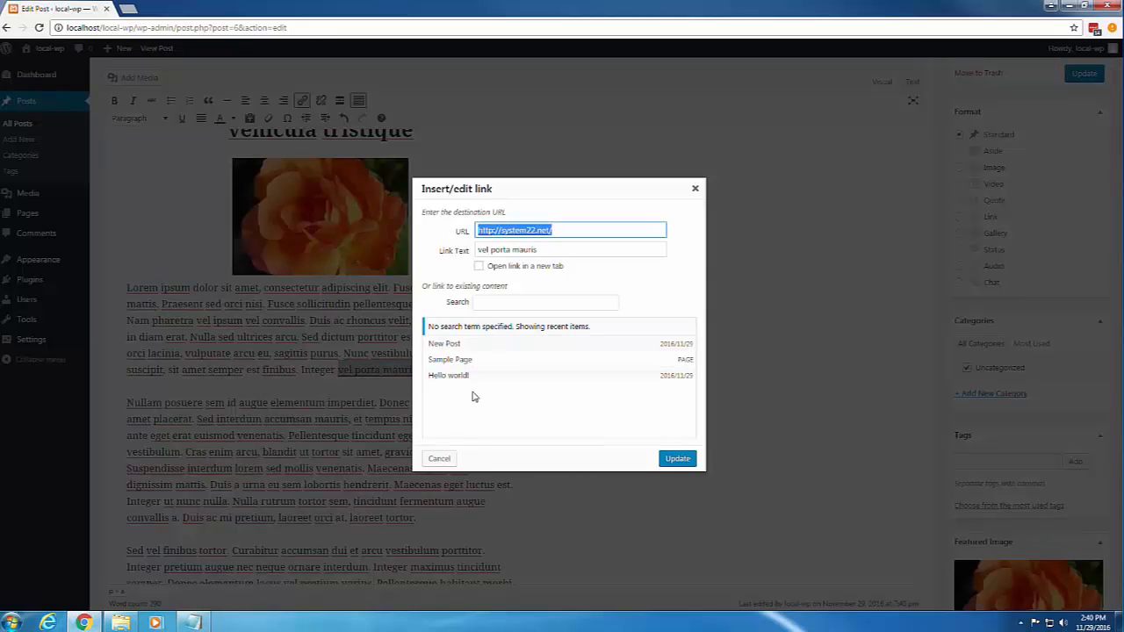
{"action": "left_click", "coordinate": [479, 267]}
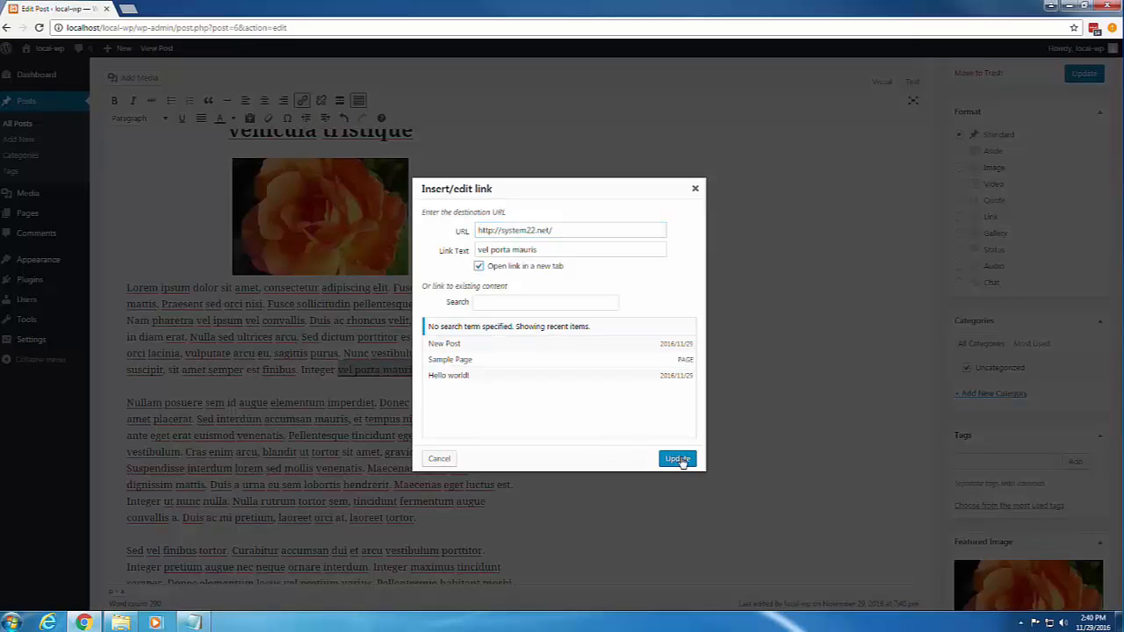
{"action": "left_click", "coordinate": [678, 459]}
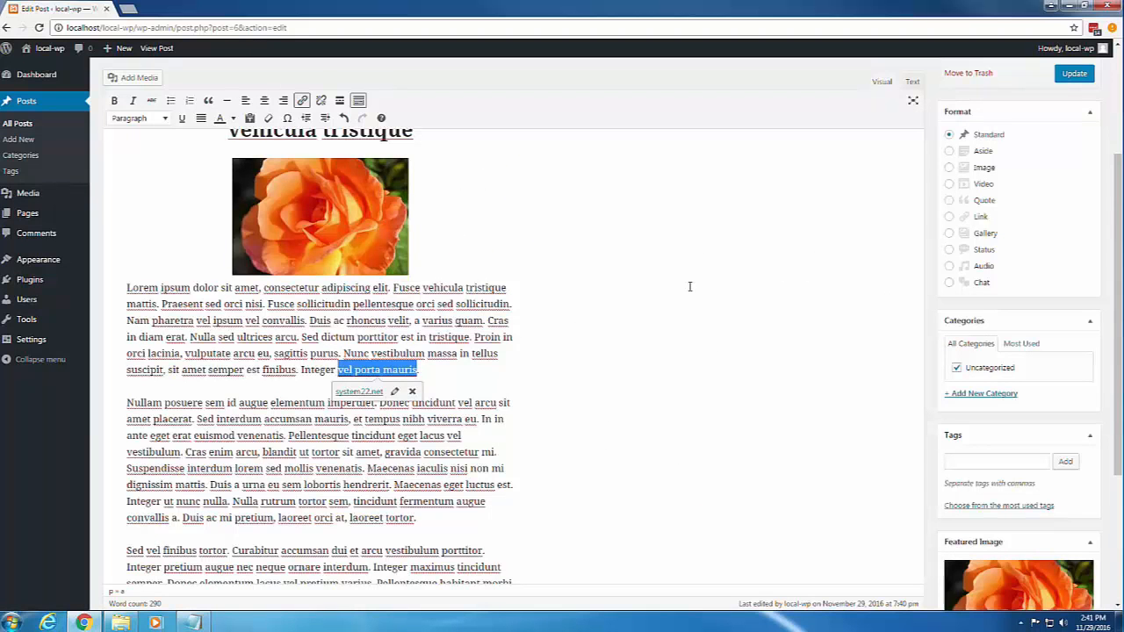
Update the published post with the revised link
{"action": "scroll", "coordinate": [837, 237], "scroll_direction": "up", "scroll_amount": 2}
{"action": "scroll", "coordinate": [773, 212], "scroll_direction": "up", "scroll_amount": 1}
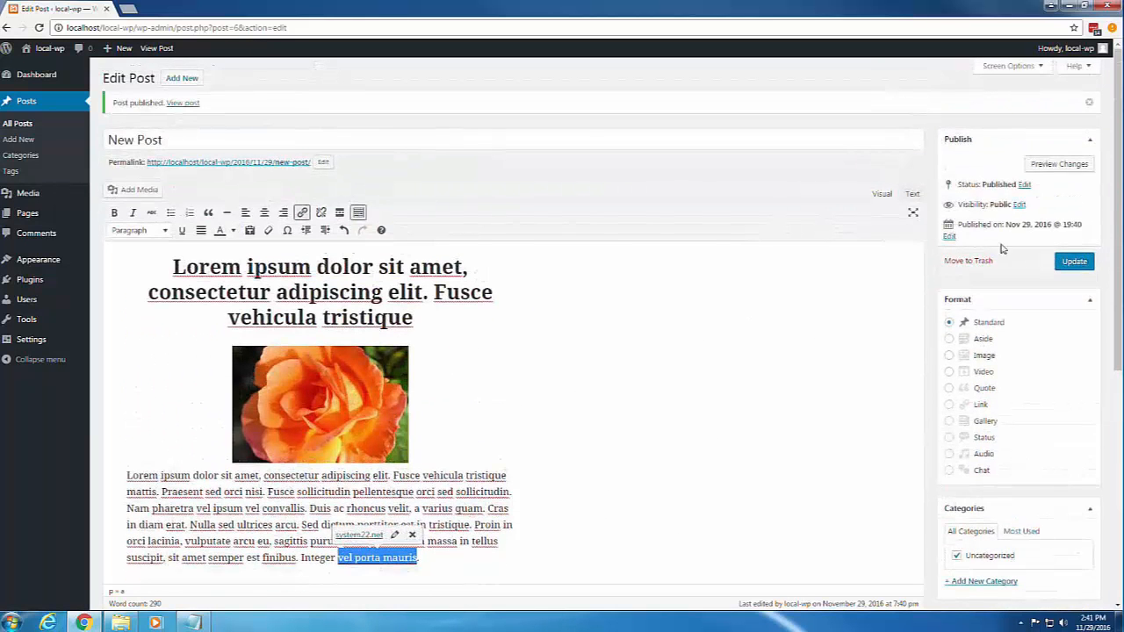
{"action": "left_click", "coordinate": [1076, 262]}
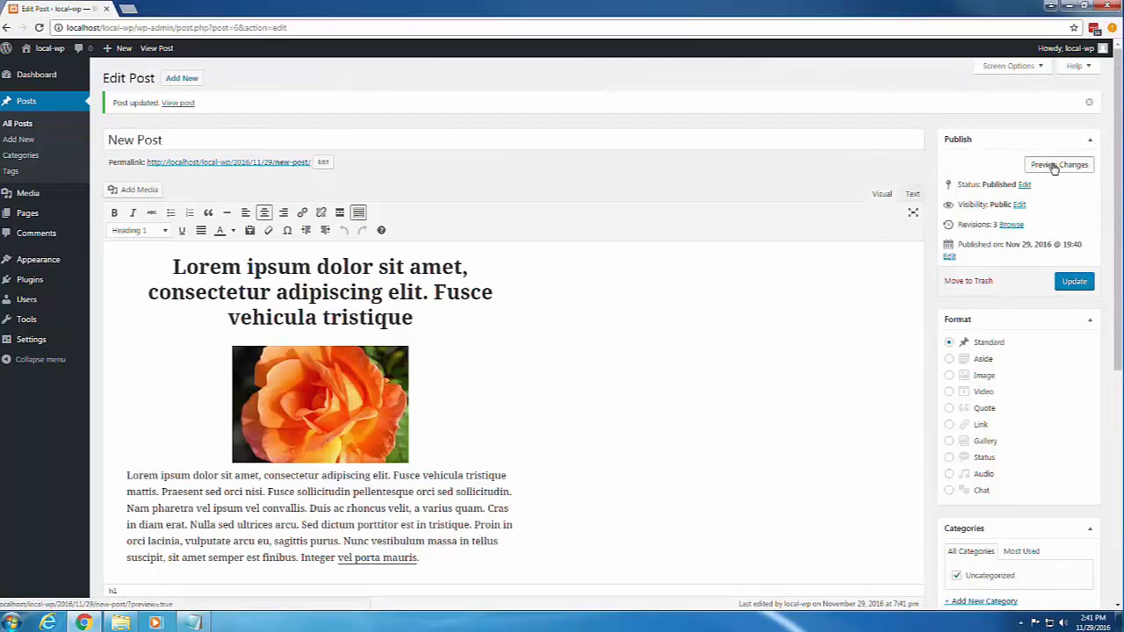
Preview the updated post, test whether "vel porta mauris" opens in a separate tab, and close both the linked site and the preview
{"action": "left_click", "coordinate": [1055, 167]}
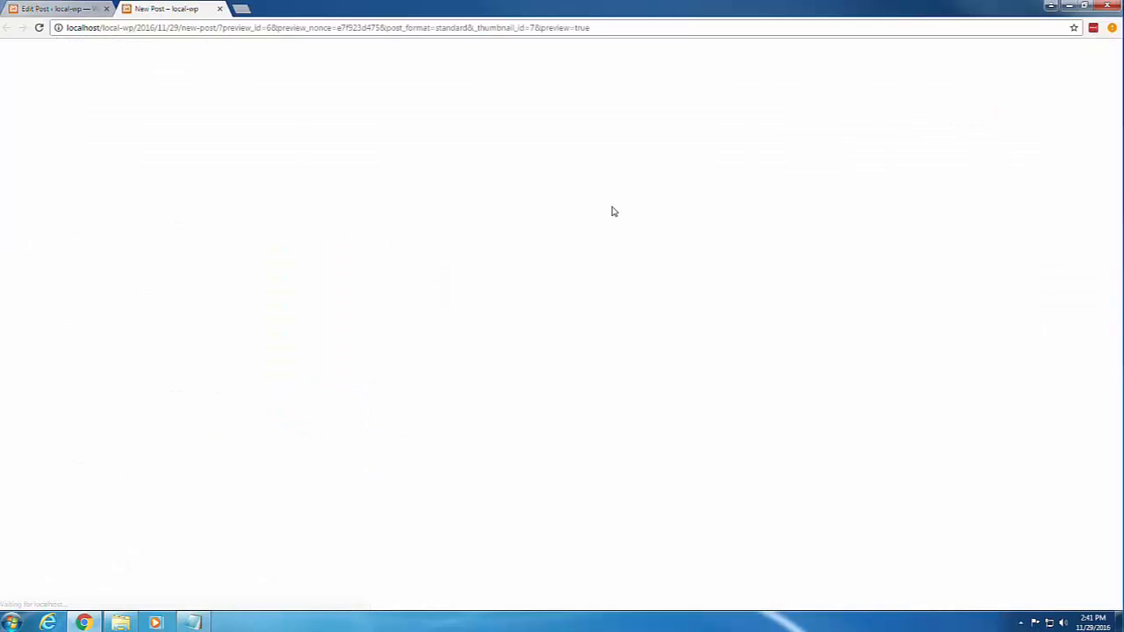
{"action": "scroll", "coordinate": [670, 451], "scroll_direction": "down", "scroll_amount": 3}
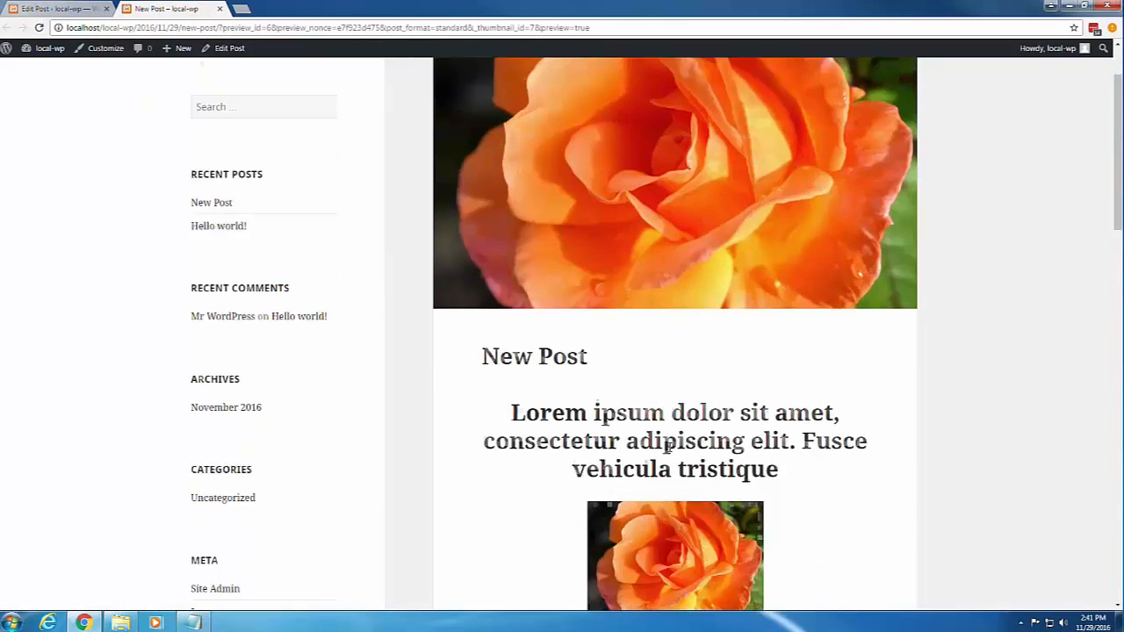
{"action": "scroll", "coordinate": [702, 506], "scroll_direction": "down", "scroll_amount": 1}
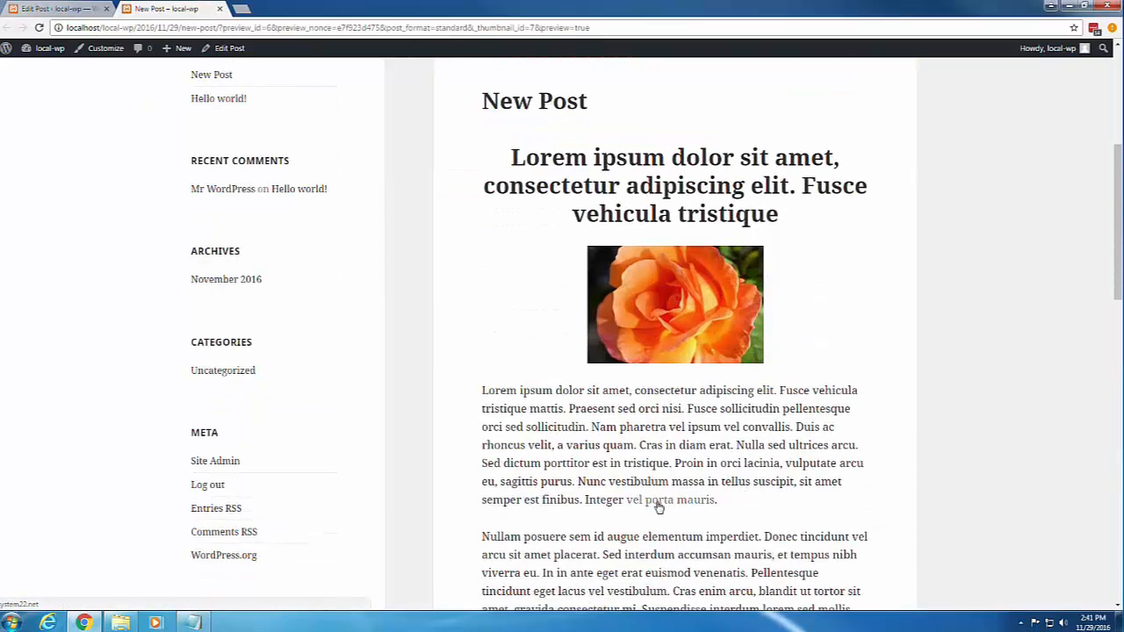
{"action": "left_click", "coordinate": [658, 505]}
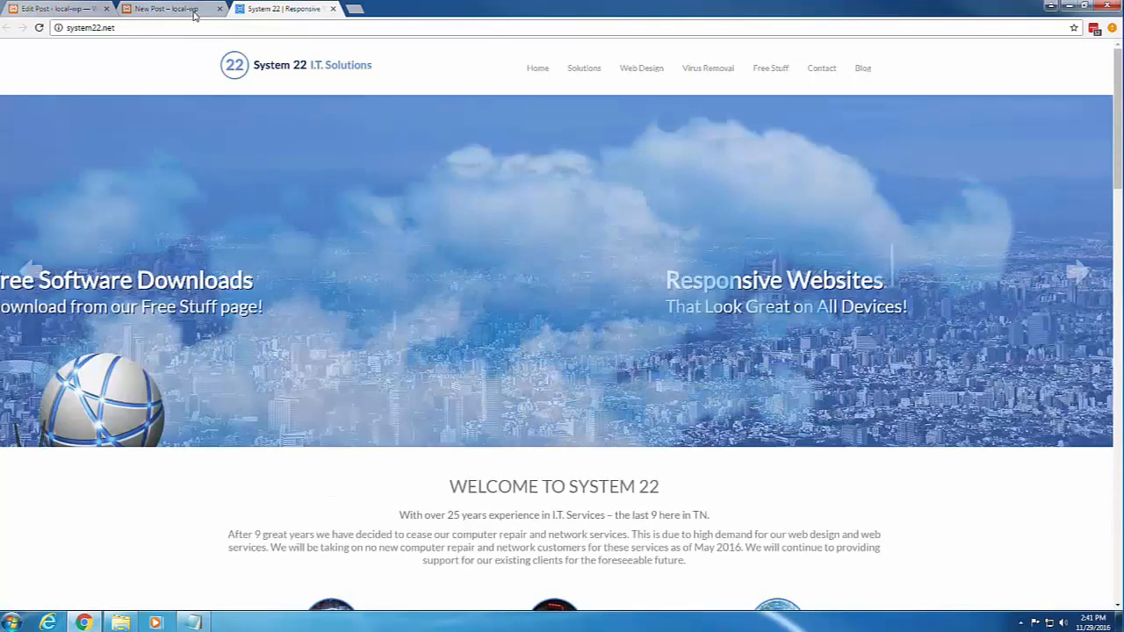
{"action": "left_click", "coordinate": [332, 10]}
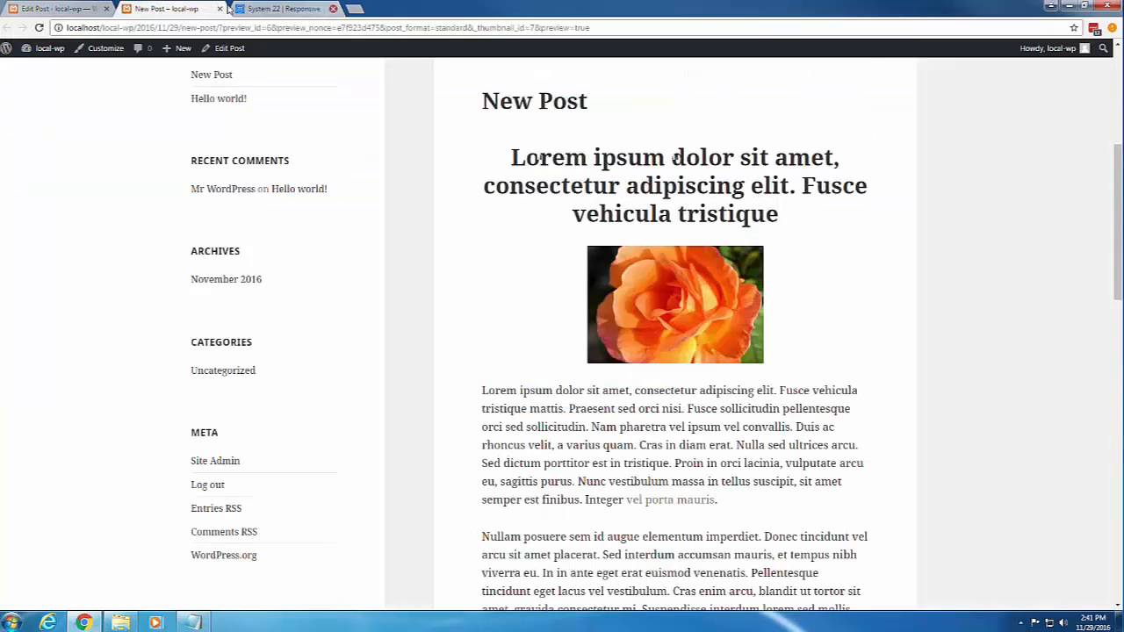
{"action": "left_click", "coordinate": [219, 9]}
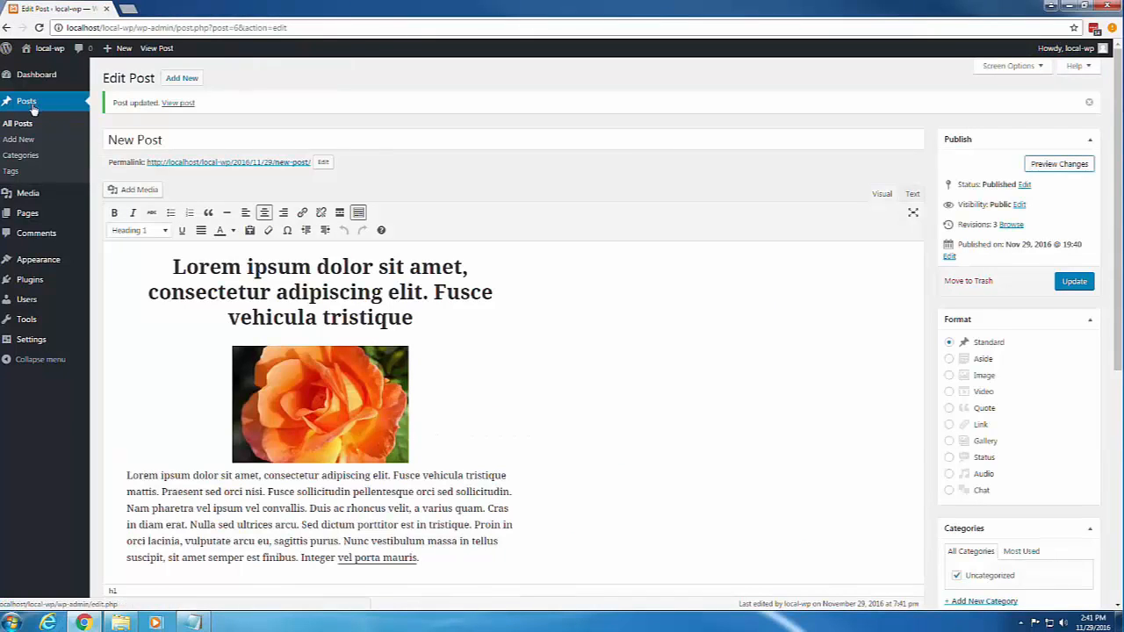
Open the post categories page to view the options for adding a category
{"action": "left_click", "coordinate": [25, 158]}
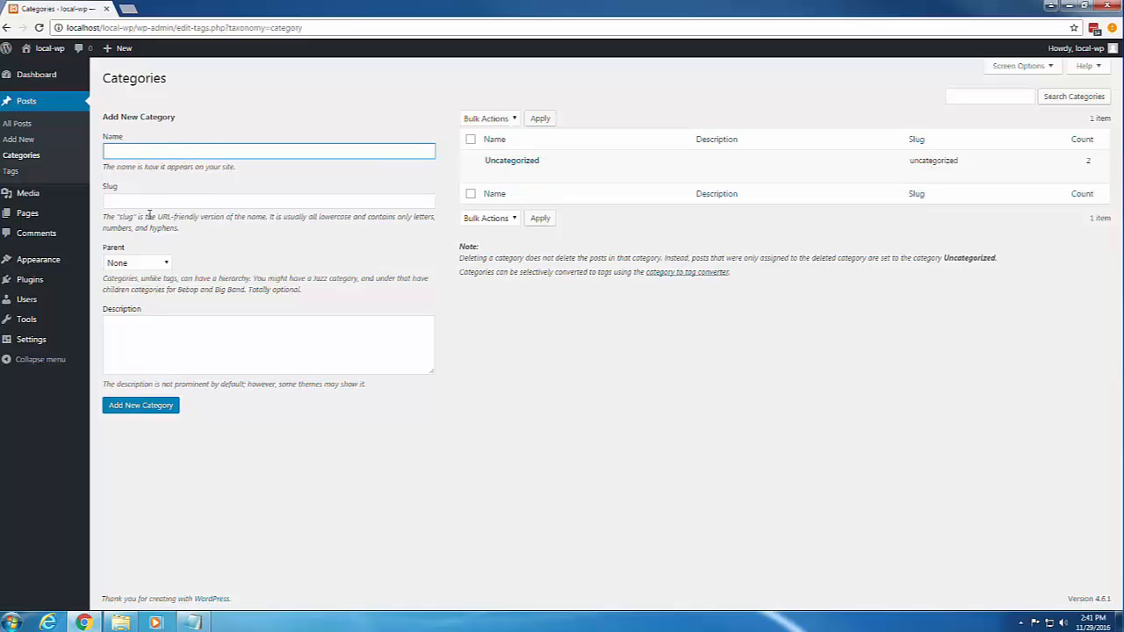
View the post tags page and open the attachment details of the orange rose image in the media library
{"action": "left_click", "coordinate": [11, 172]}
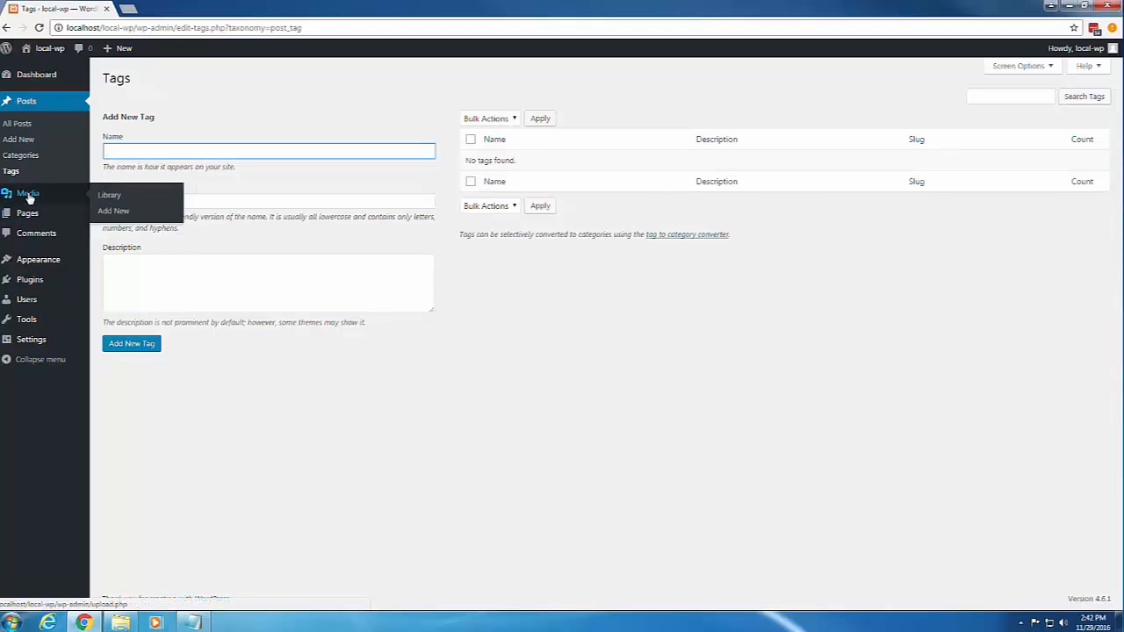
{"action": "left_click", "coordinate": [29, 197]}
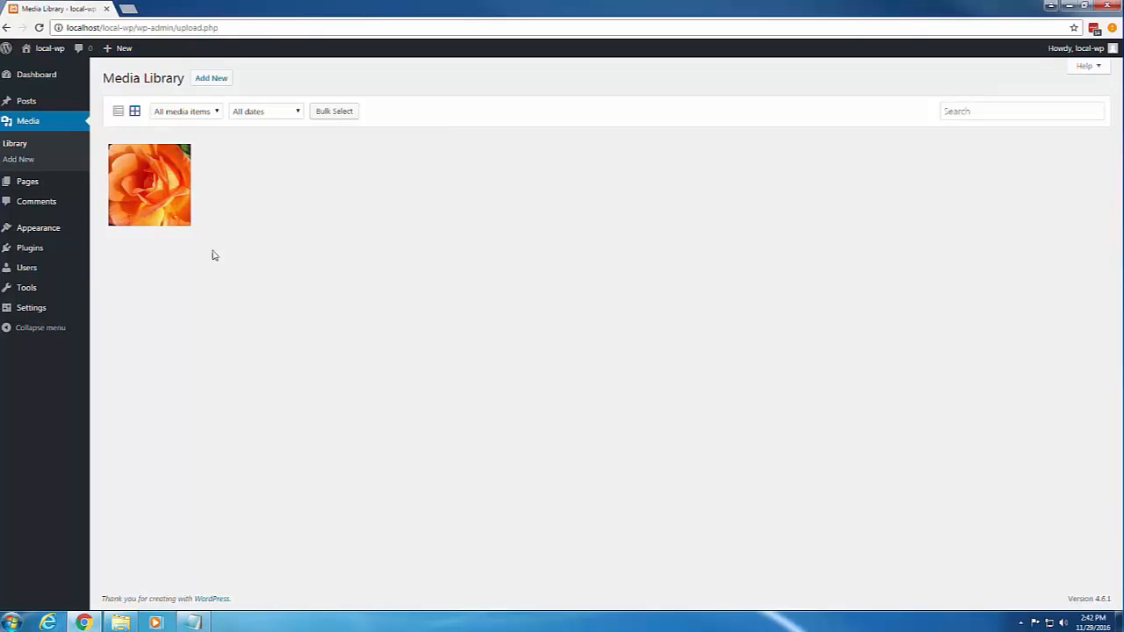
{"action": "left_click", "coordinate": [148, 196]}
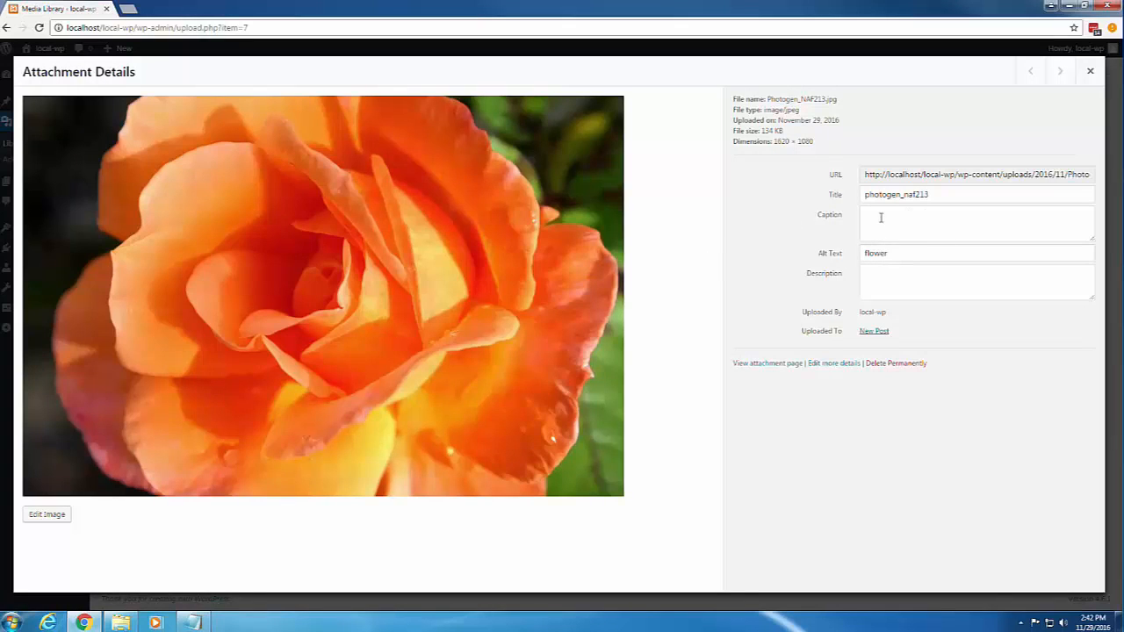
Open the rose image's full edit page, review its detail fields and image editing tools, and update the media file
{"action": "left_click", "coordinate": [826, 367]}
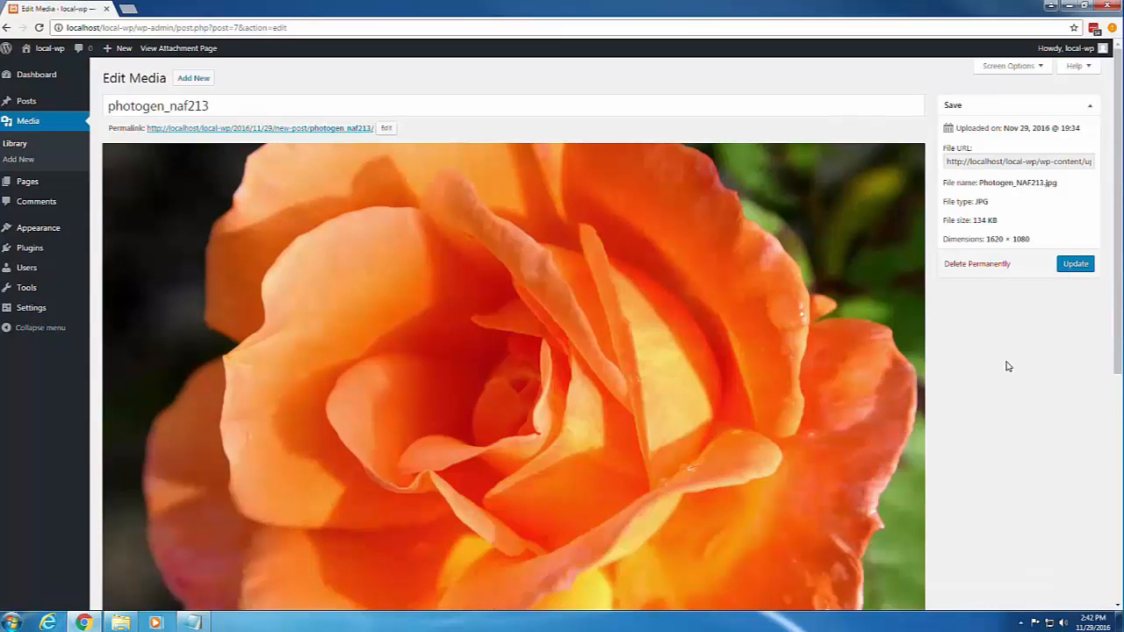
{"action": "scroll", "coordinate": [1007, 366], "scroll_direction": "down", "scroll_amount": 3}
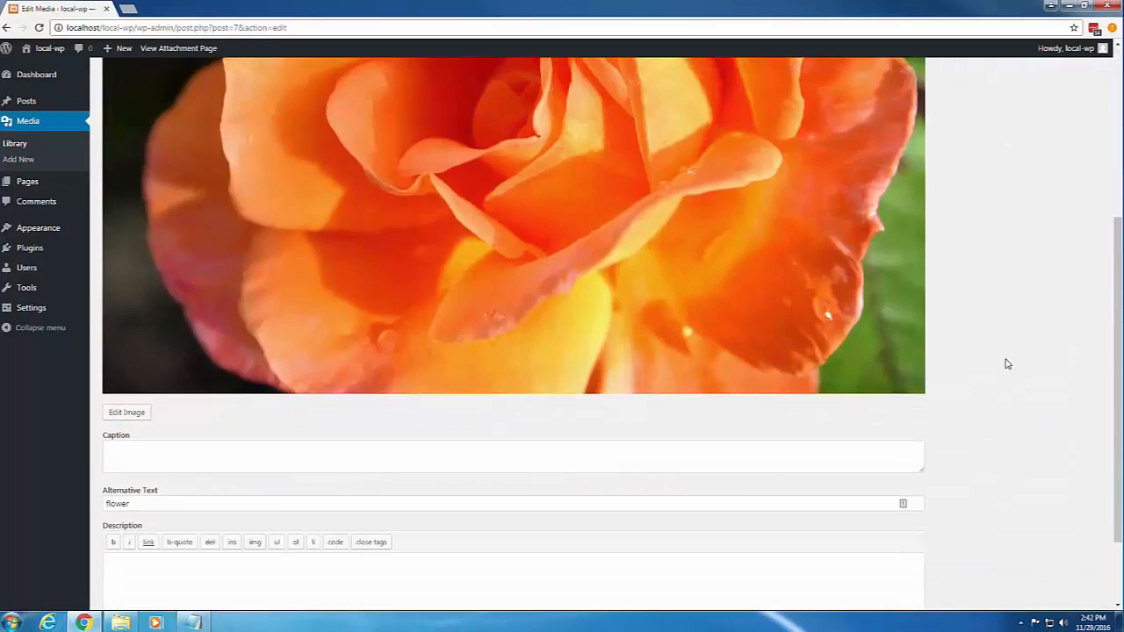
{"action": "scroll", "coordinate": [1008, 364], "scroll_direction": "down", "scroll_amount": 2}
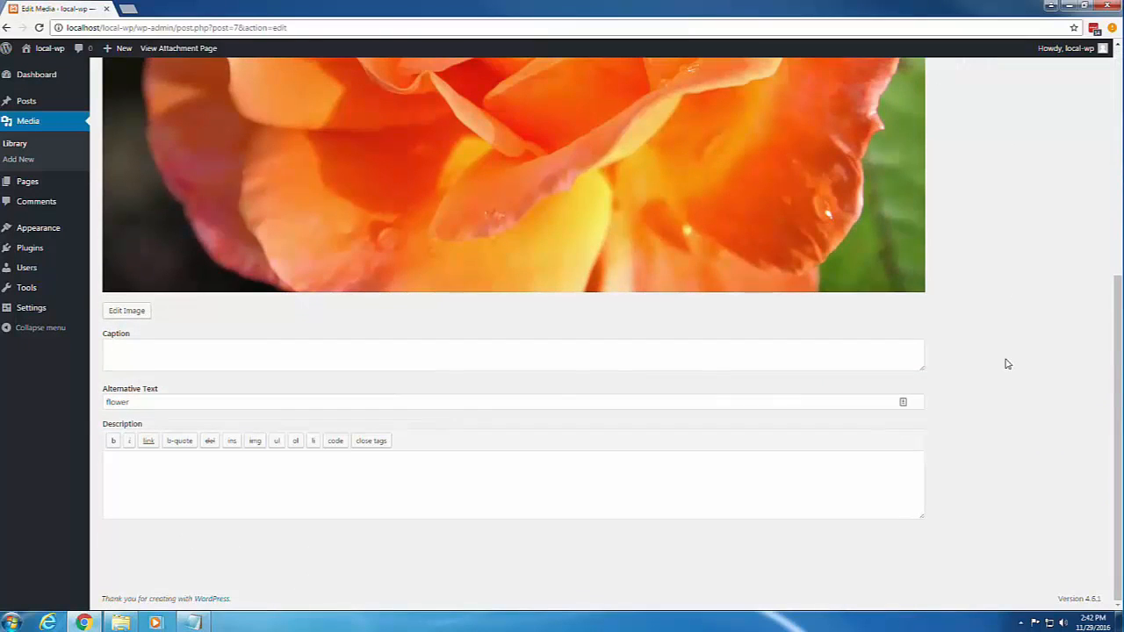
{"action": "scroll", "coordinate": [1008, 363], "scroll_direction": "up", "scroll_amount": 3}
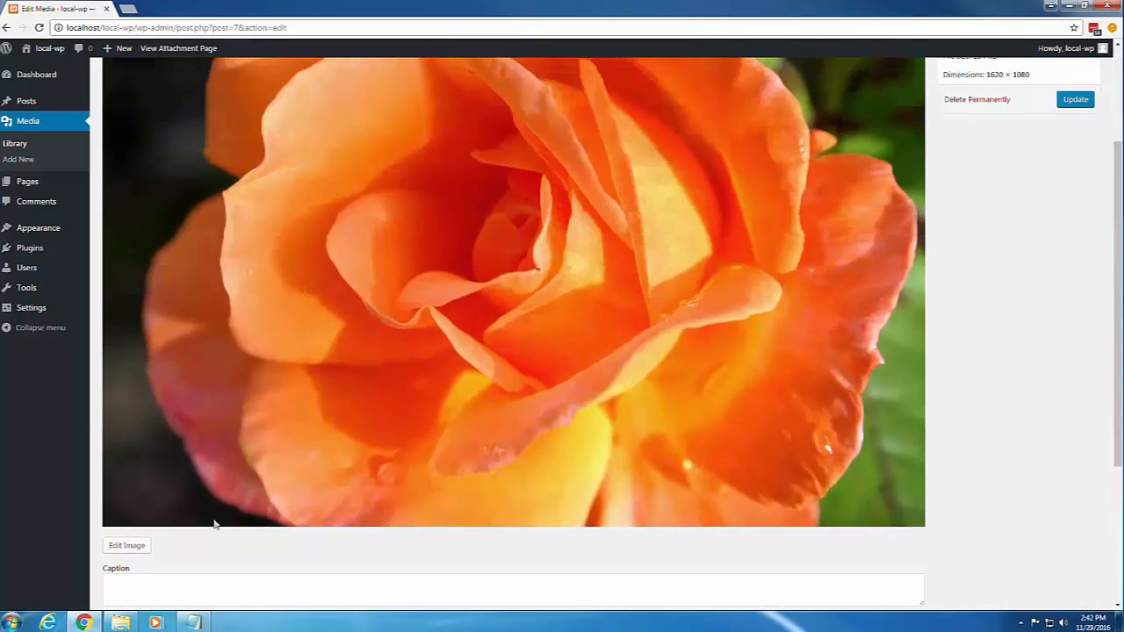
{"action": "left_click", "coordinate": [137, 545]}
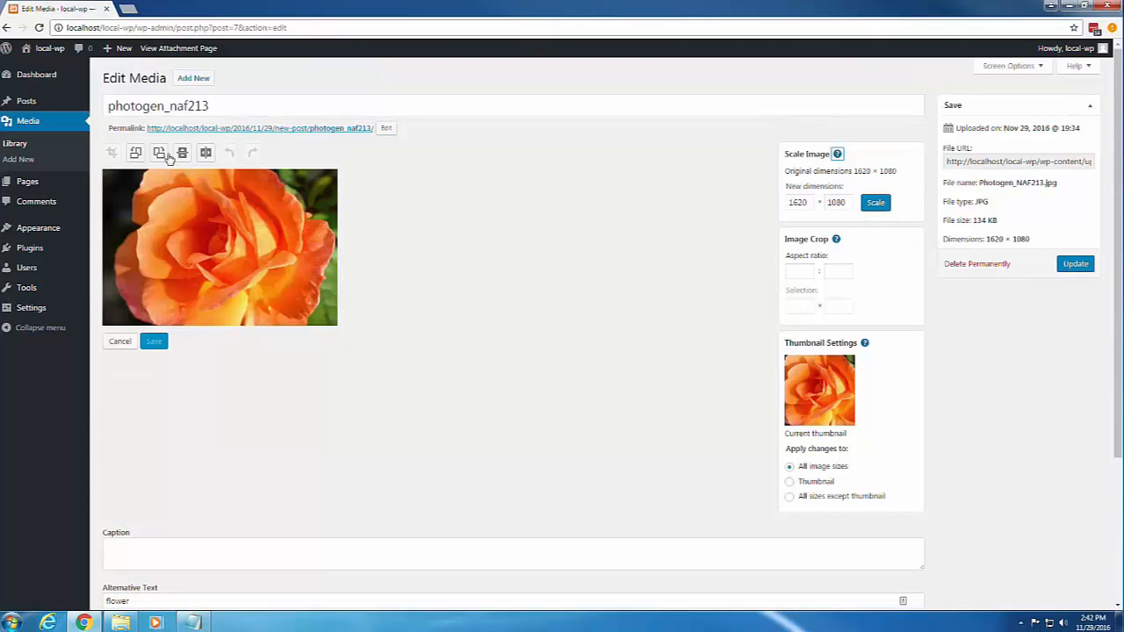
{"action": "left_click", "coordinate": [1083, 266]}
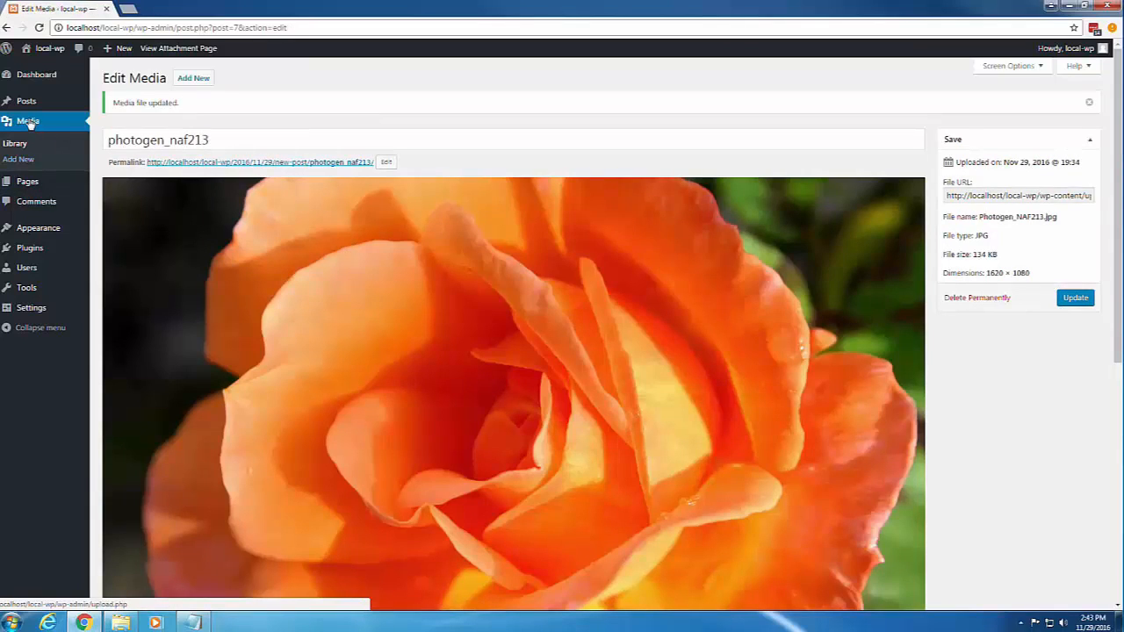
Create a page titled "New Page" and paste the copied lorem ipsum paragraphs as its content
{"action": "left_click", "coordinate": [40, 183]}
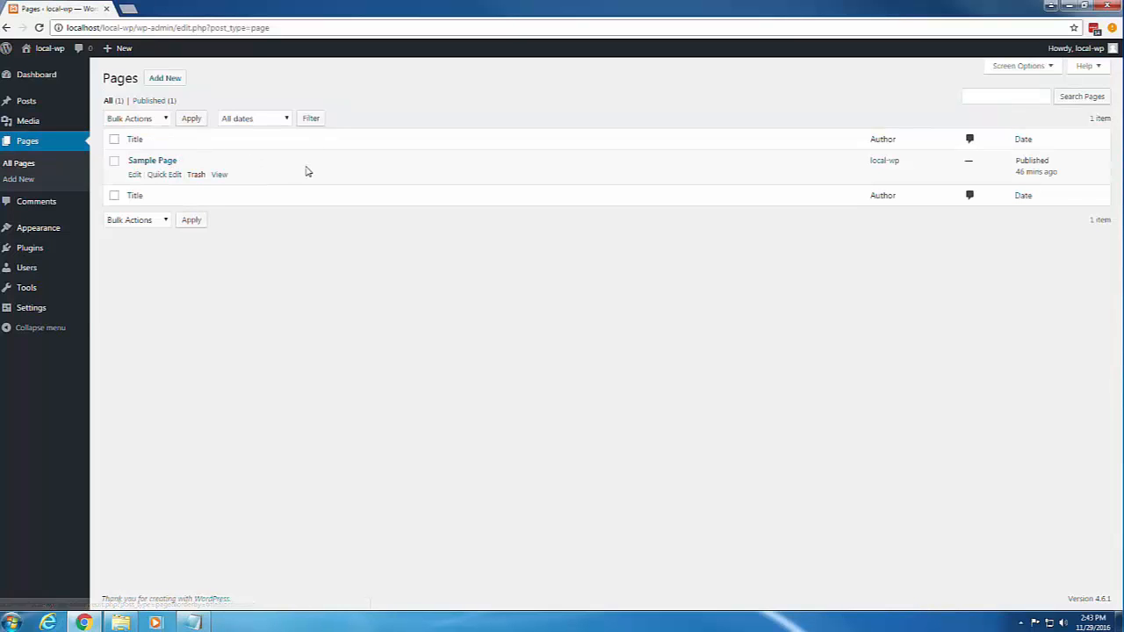
{"action": "left_click", "coordinate": [164, 79]}
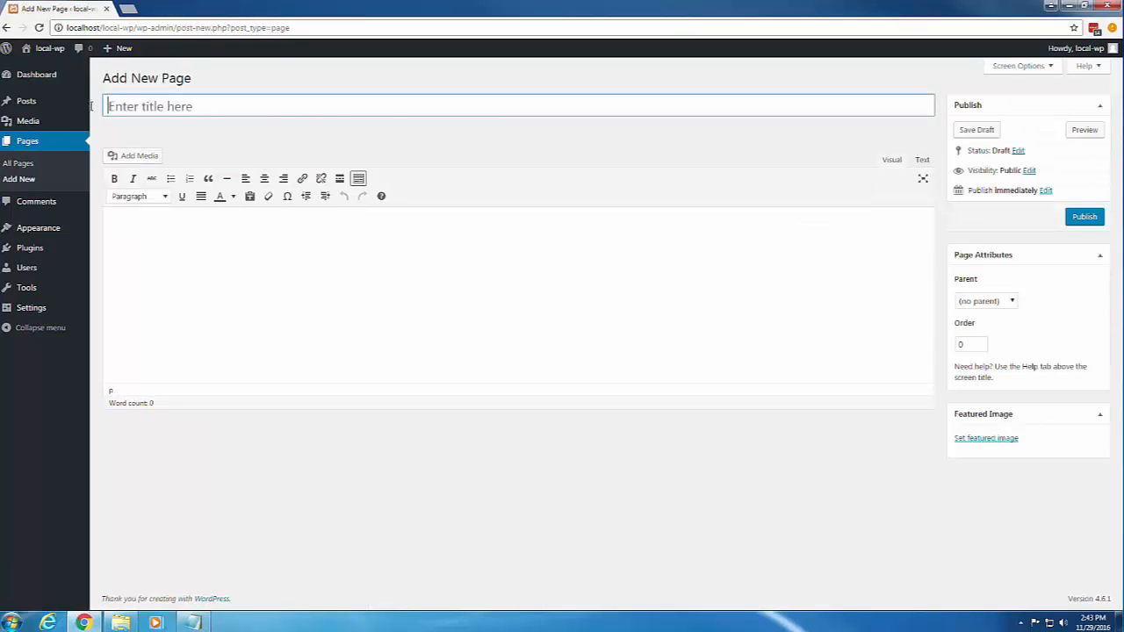
{"action": "mouse_move", "coordinate": [94, 106]}
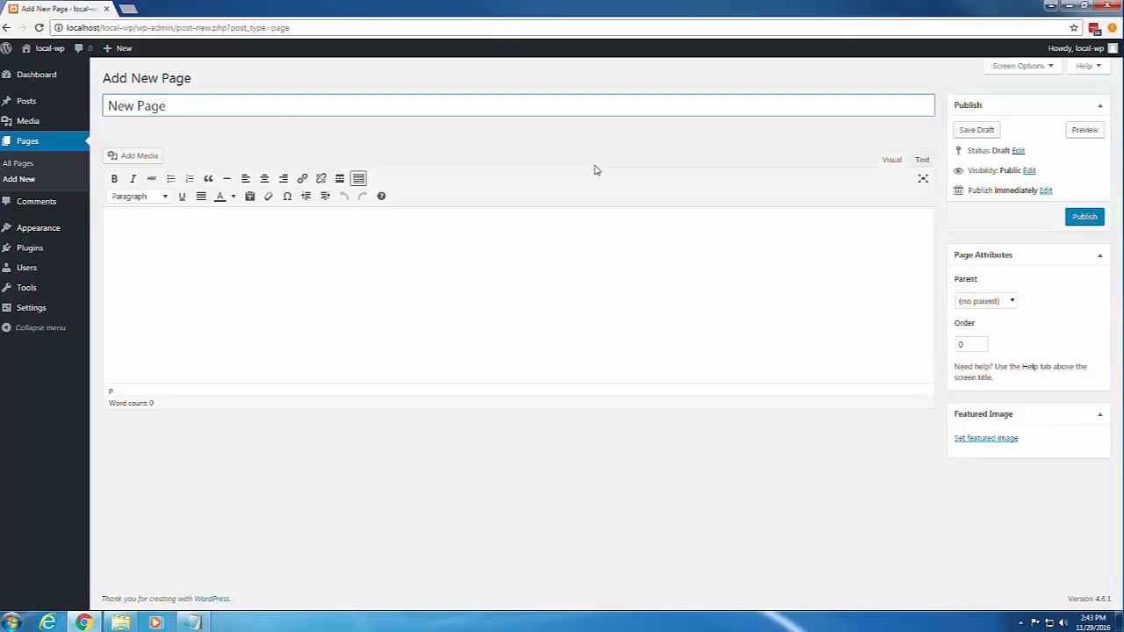
{"action": "left_click", "coordinate": [188, 258]}
{"action": "key", "text": "ctrl+v"}
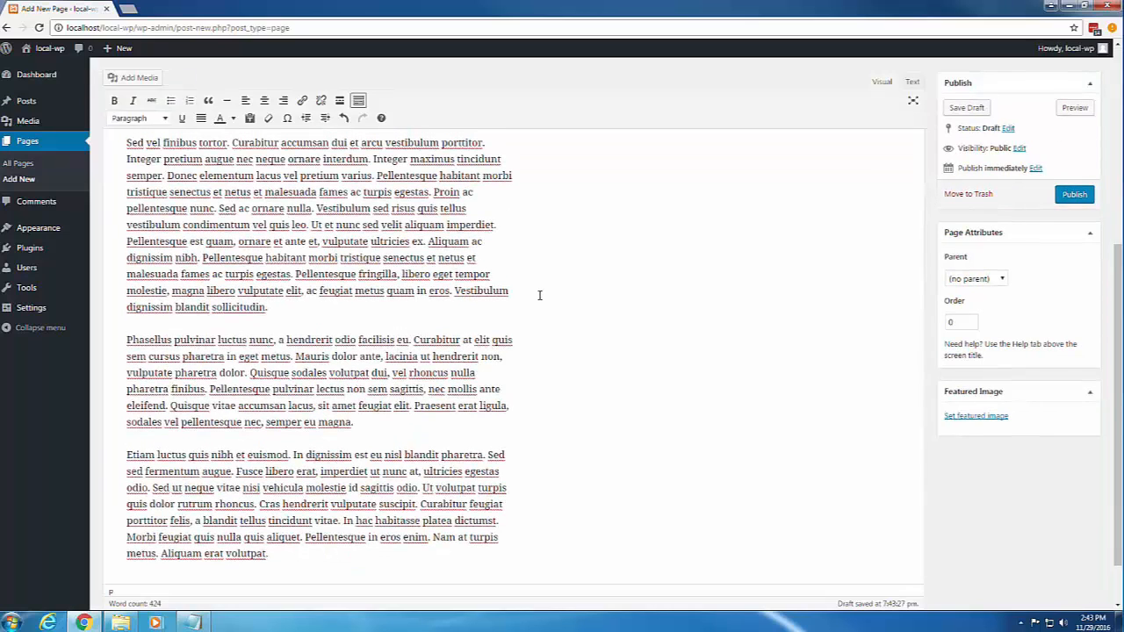
Insert the orange rose image from the media library into the page
{"action": "scroll", "coordinate": [544, 288], "scroll_direction": "up", "scroll_amount": 6}
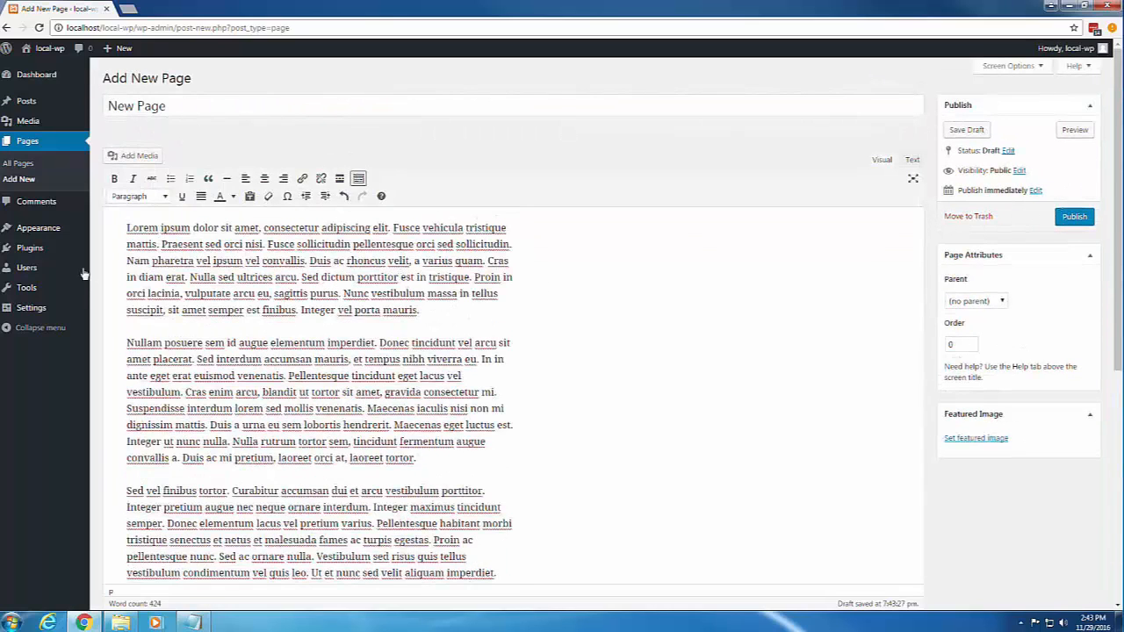
{"action": "left_click", "coordinate": [129, 157]}
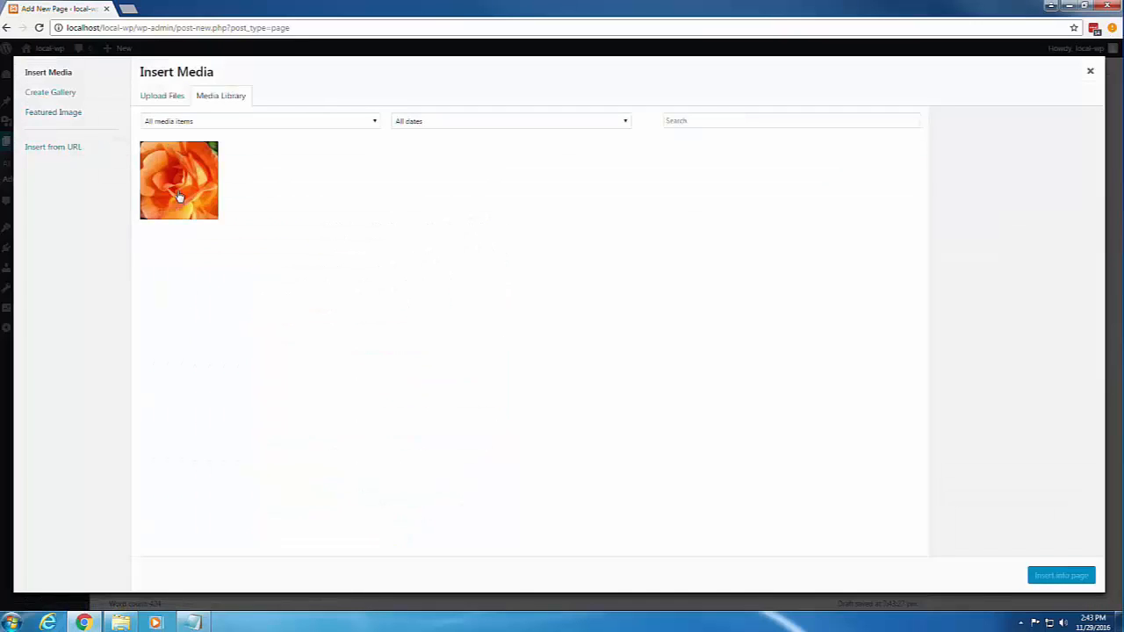
{"action": "left_click", "coordinate": [179, 197]}
{"action": "left_click", "coordinate": [1061, 576]}
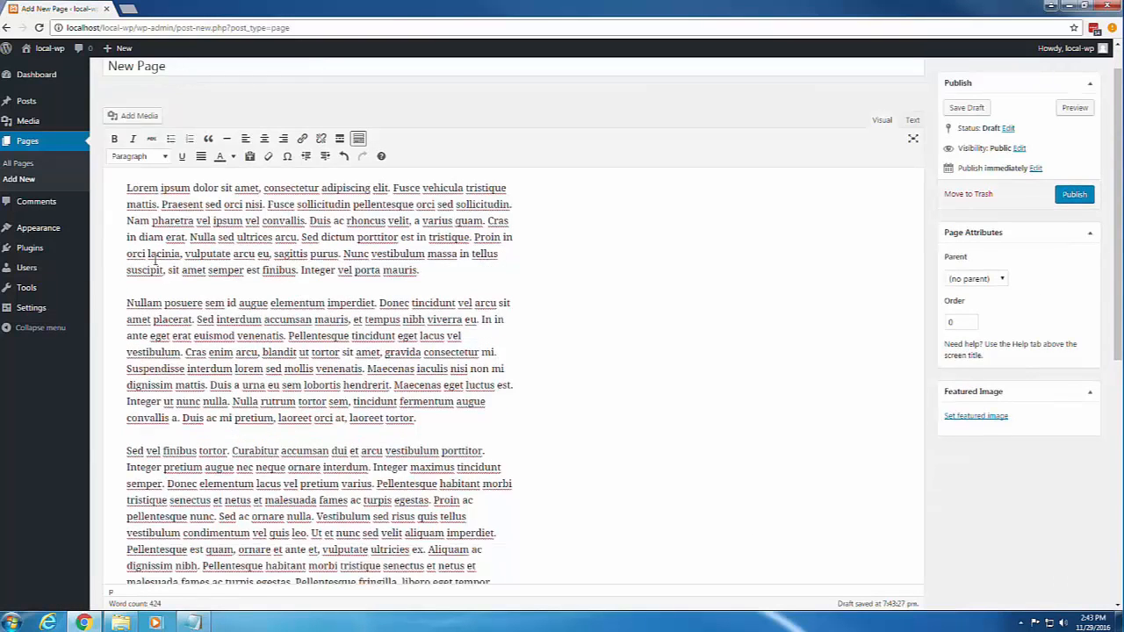
Center-align the rose image at the end of the page's last paragraph
{"action": "scroll", "coordinate": [163, 266], "scroll_direction": "down", "scroll_amount": 8}
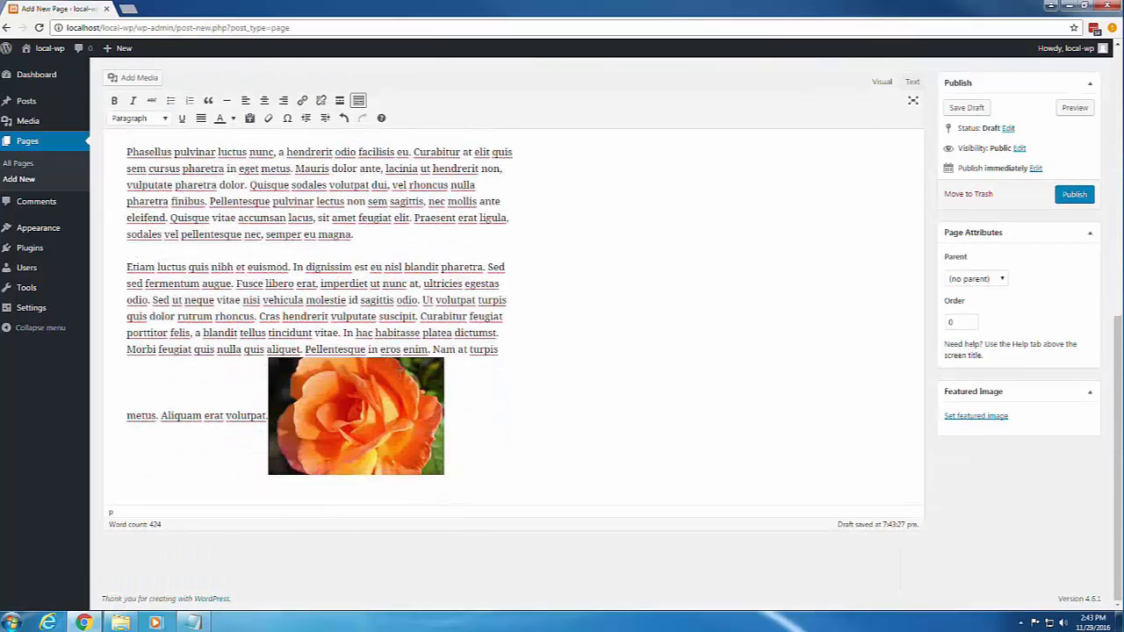
{"action": "right_click", "coordinate": [334, 418]}
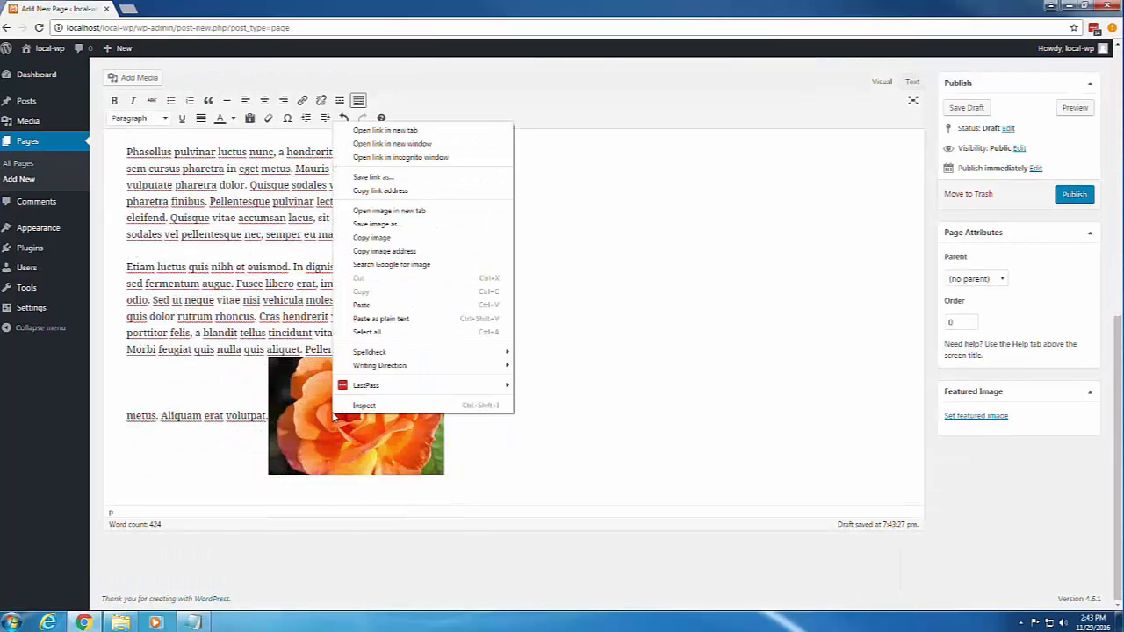
{"action": "left_click", "coordinate": [334, 418]}
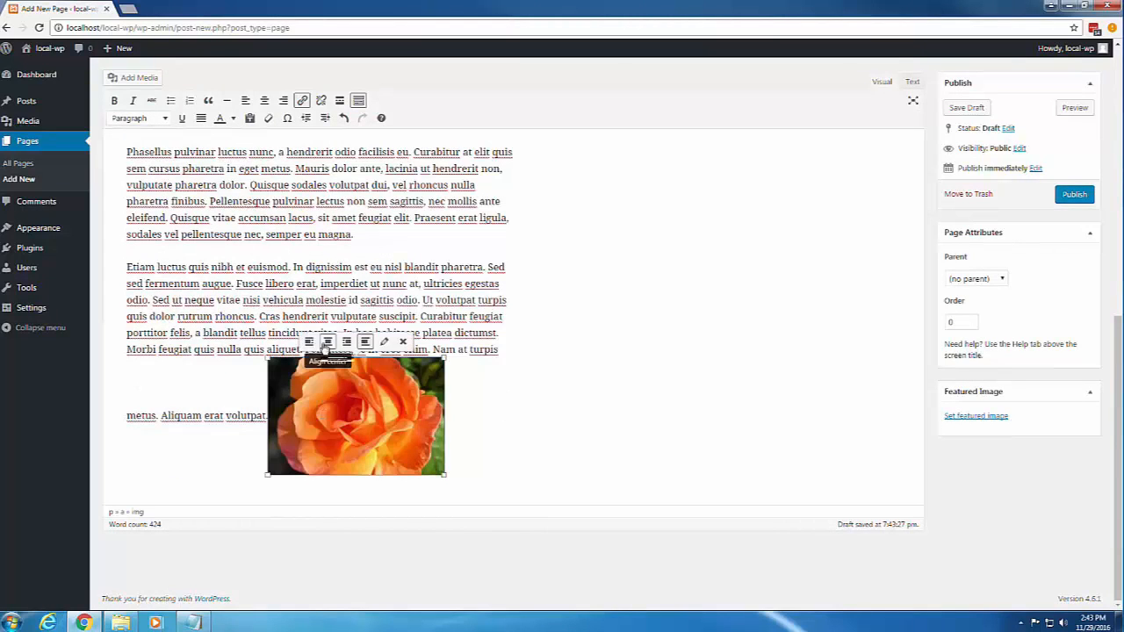
{"action": "left_click", "coordinate": [326, 342]}
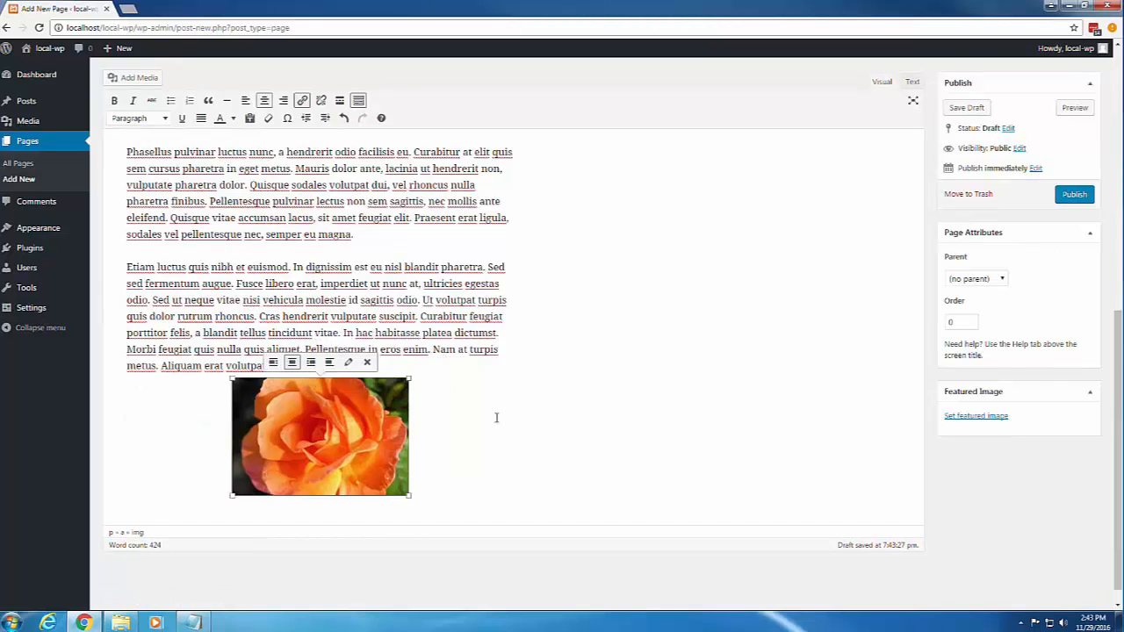
View the featured image selection for the page and close it without choosing an image
{"action": "scroll", "coordinate": [864, 397], "scroll_direction": "up", "scroll_amount": 5}
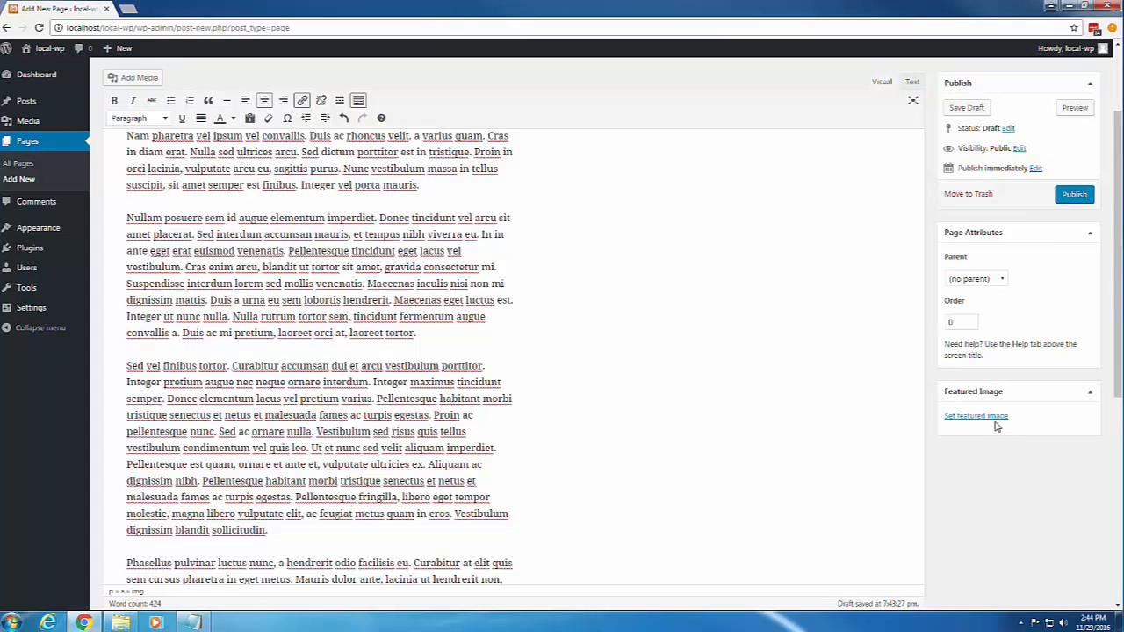
{"action": "left_click", "coordinate": [992, 421]}
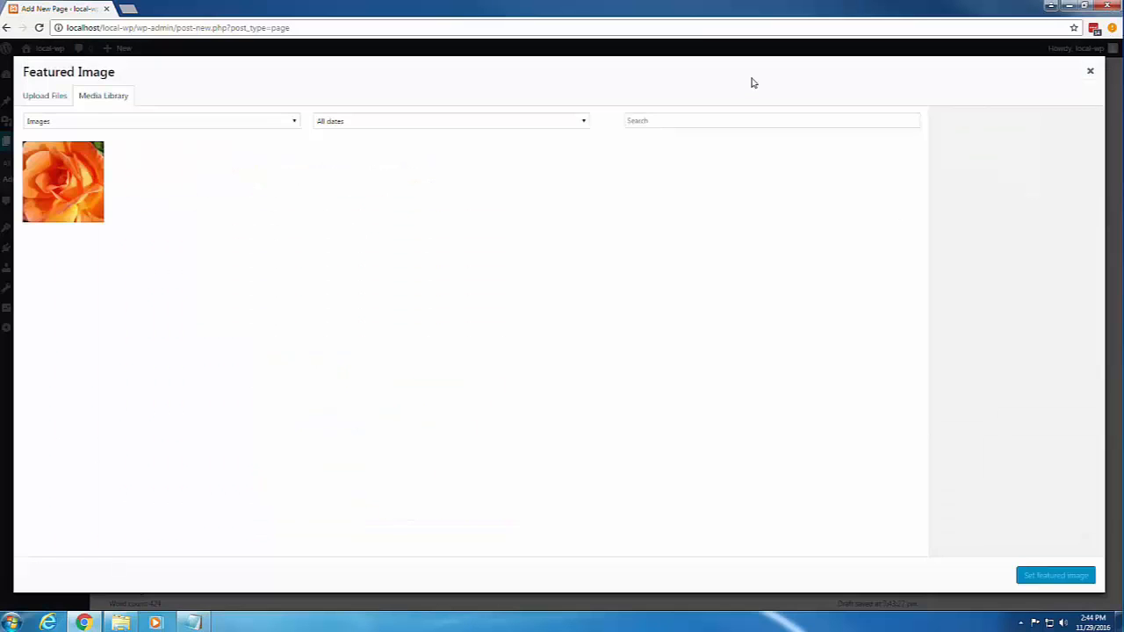
{"action": "left_click", "coordinate": [1089, 72]}
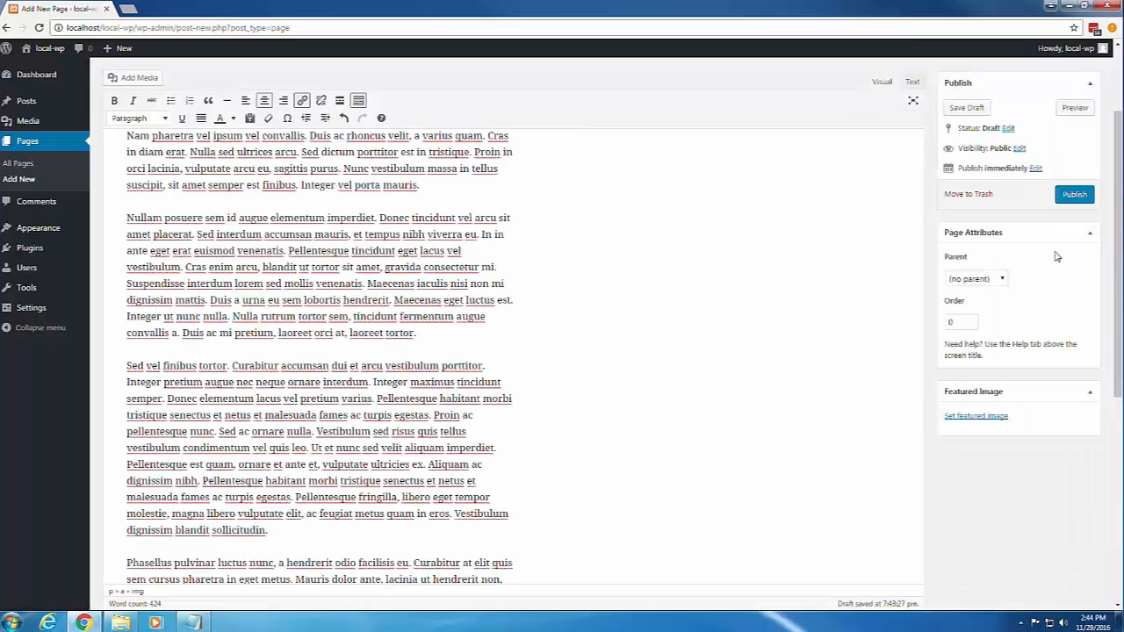
Inspect the page content's HTML and the available parent page choices, keeping the visual editor and no parent
{"action": "scroll", "coordinate": [1060, 243], "scroll_direction": "up", "scroll_amount": 2}
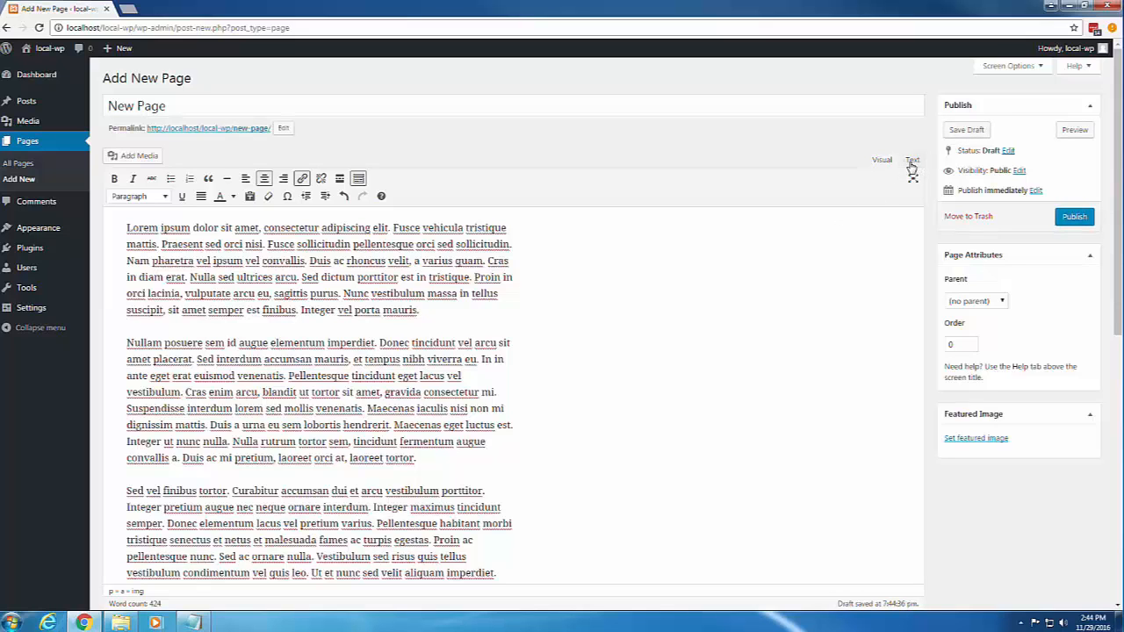
{"action": "left_click", "coordinate": [912, 163]}
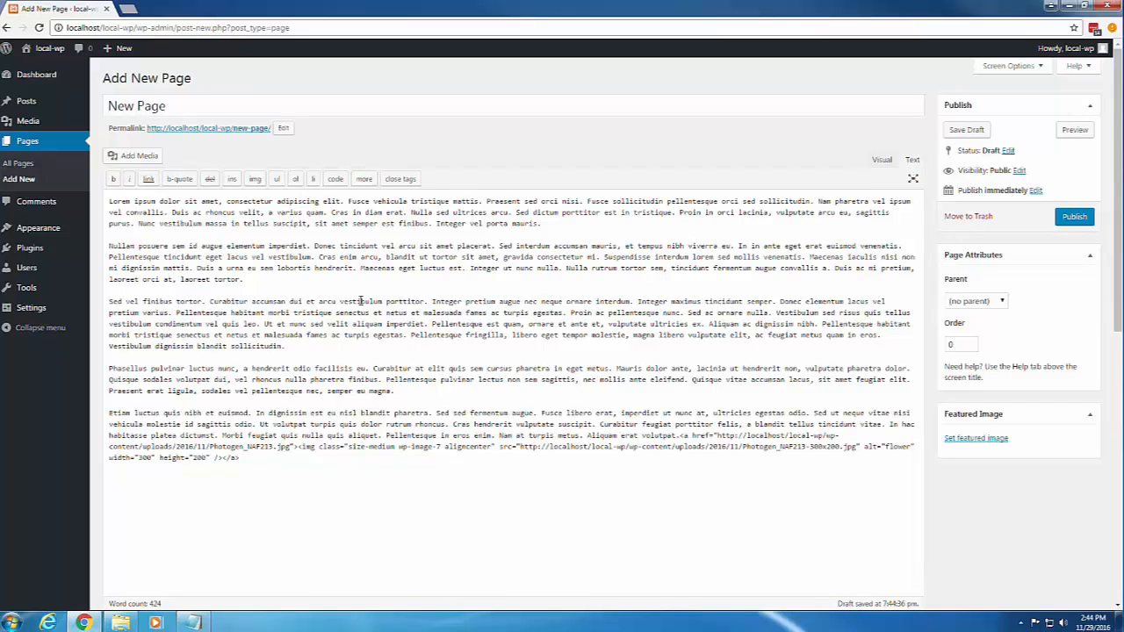
{"action": "left_click", "coordinate": [881, 159]}
{"action": "left_click", "coordinate": [975, 301]}
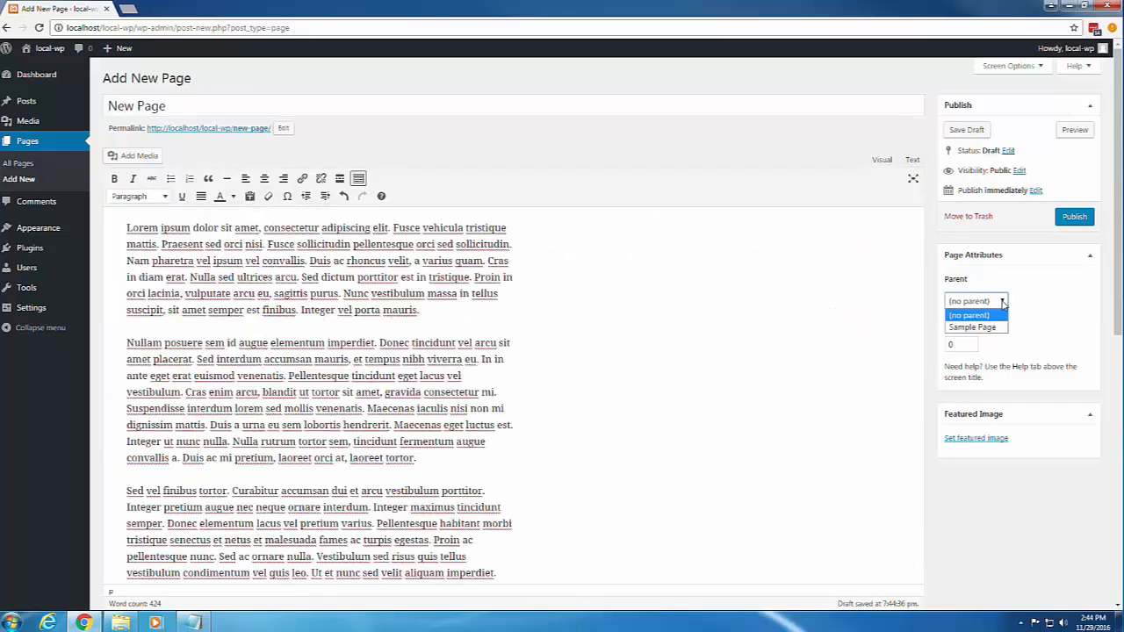
{"action": "left_click", "coordinate": [1025, 300]}
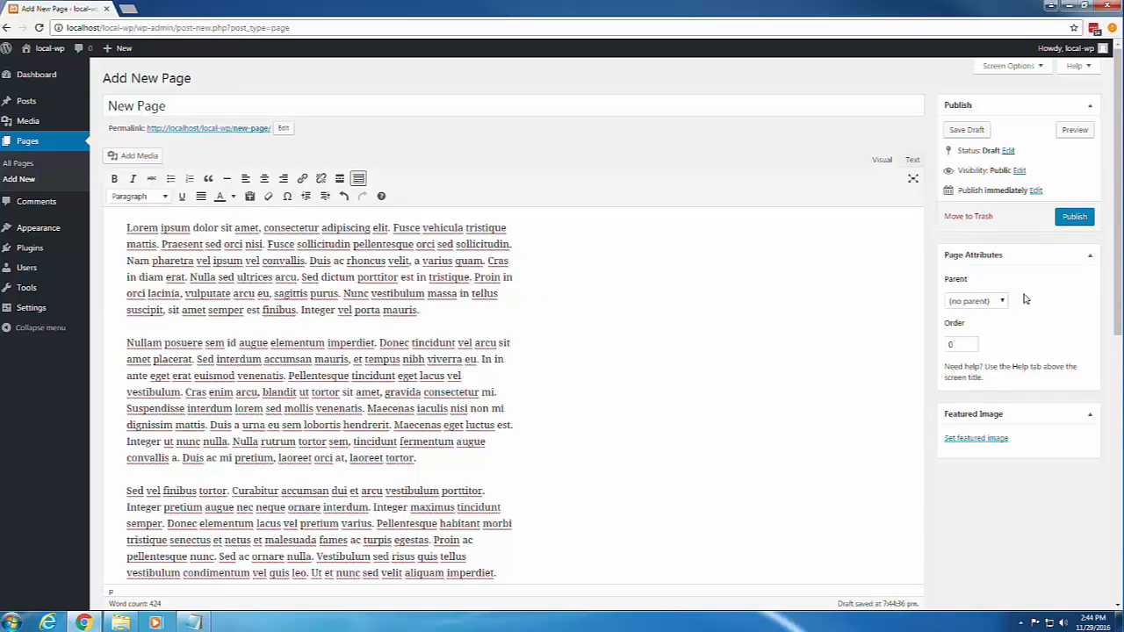
Publish the page, preview it through to the centered rose image, and close the preview
{"action": "left_click", "coordinate": [1075, 217]}
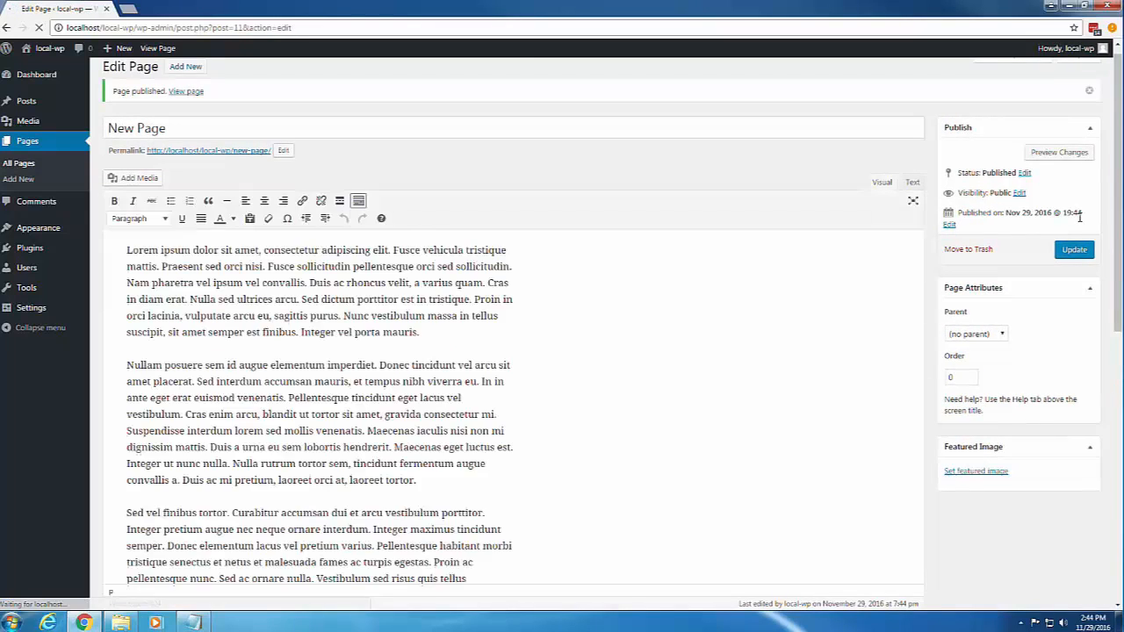
{"action": "left_click", "coordinate": [1064, 155]}
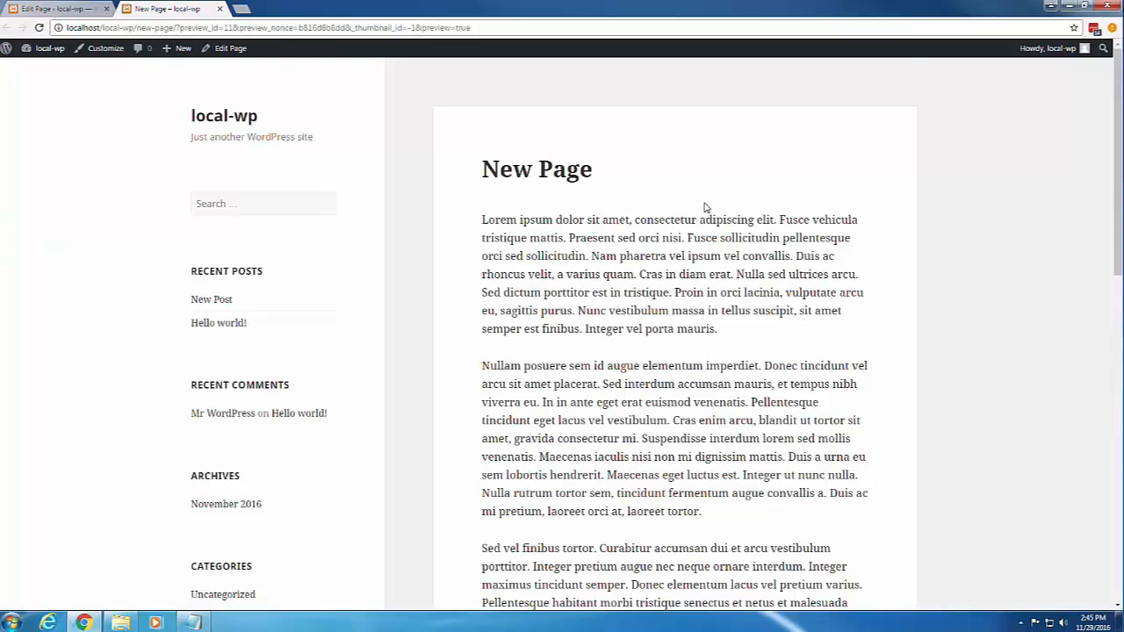
{"action": "scroll", "coordinate": [705, 207], "scroll_direction": "down", "scroll_amount": 15}
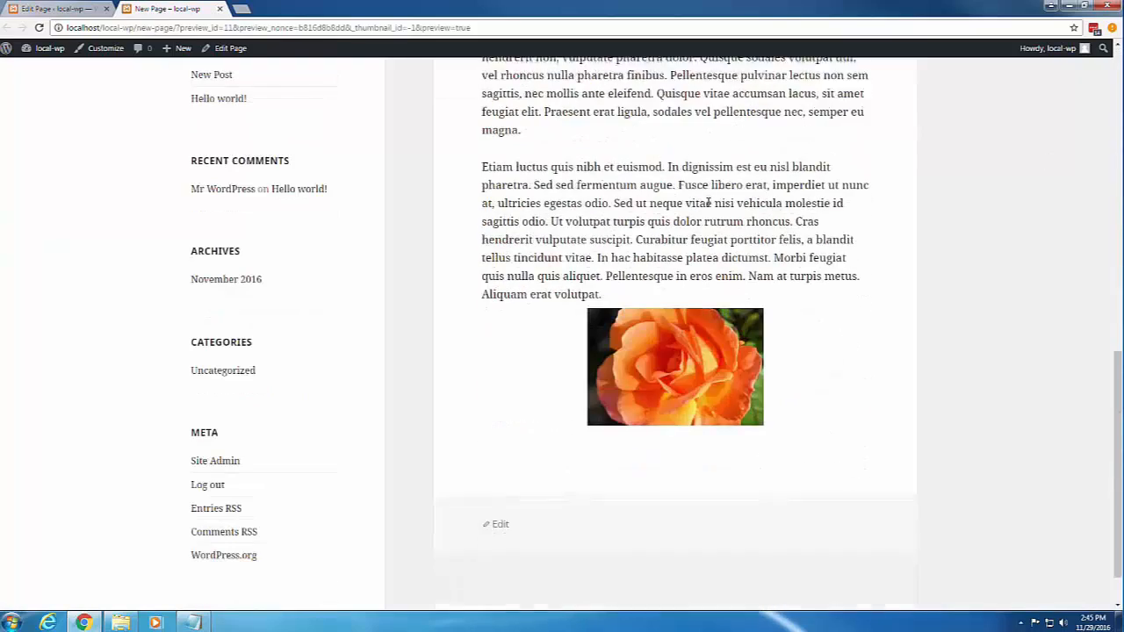
{"action": "scroll", "coordinate": [707, 202], "scroll_direction": "down", "scroll_amount": 1}
{"action": "scroll", "coordinate": [708, 203], "scroll_direction": "up", "scroll_amount": 5}
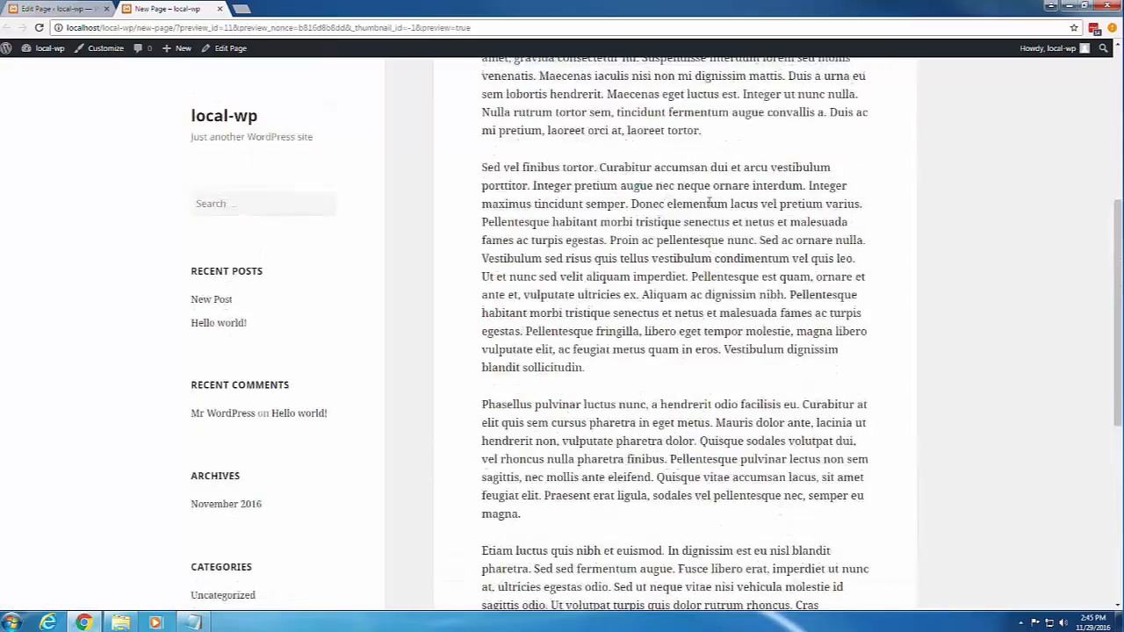
{"action": "scroll", "coordinate": [708, 203], "scroll_direction": "up", "scroll_amount": 5}
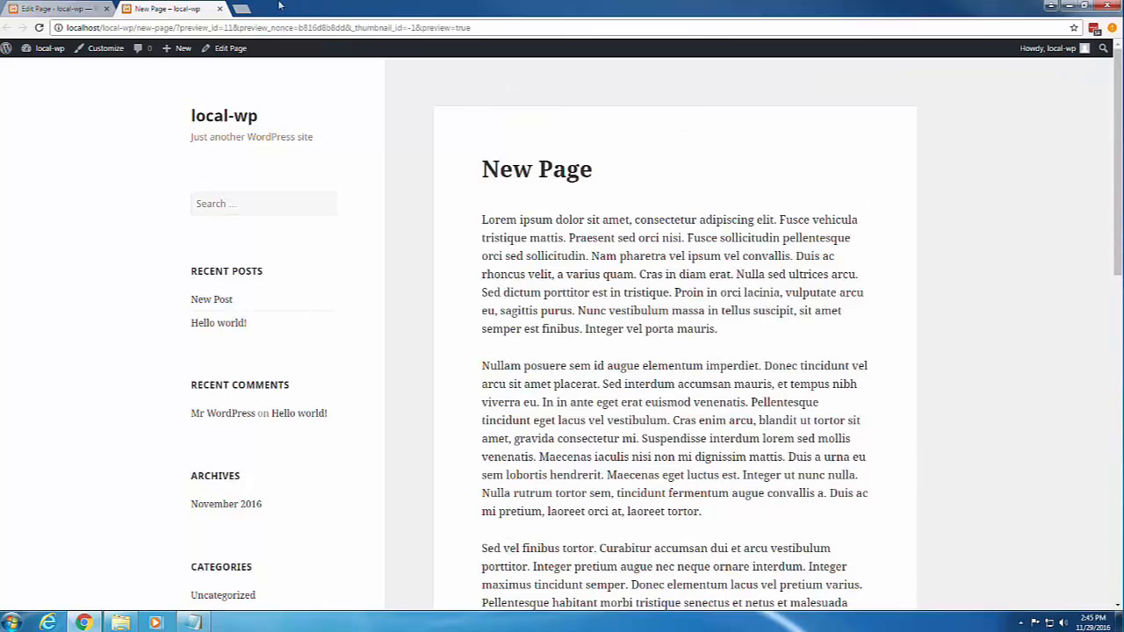
{"action": "left_click", "coordinate": [219, 7]}
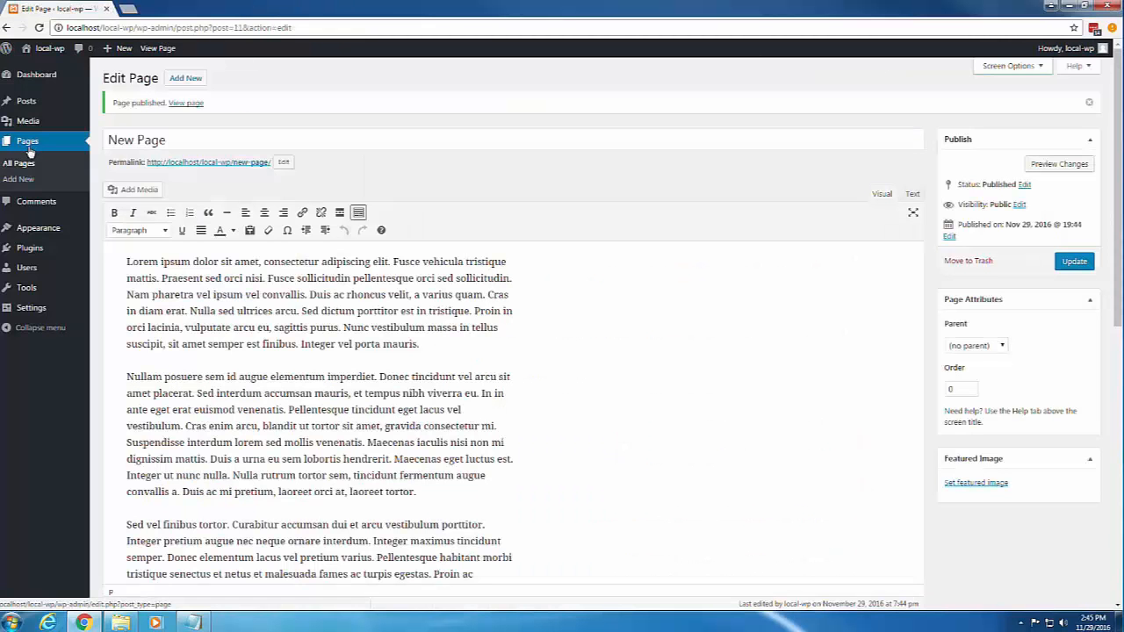
Open the comments list, select all comments, and view the available bulk actions
{"action": "left_click", "coordinate": [43, 204]}
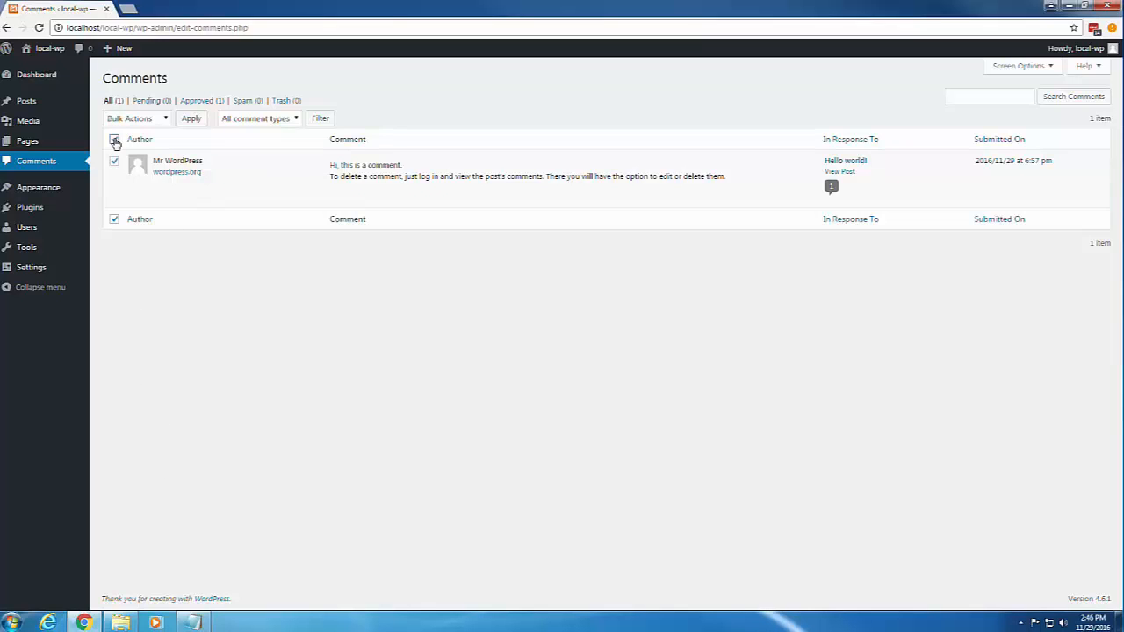
{"action": "left_click", "coordinate": [166, 119]}
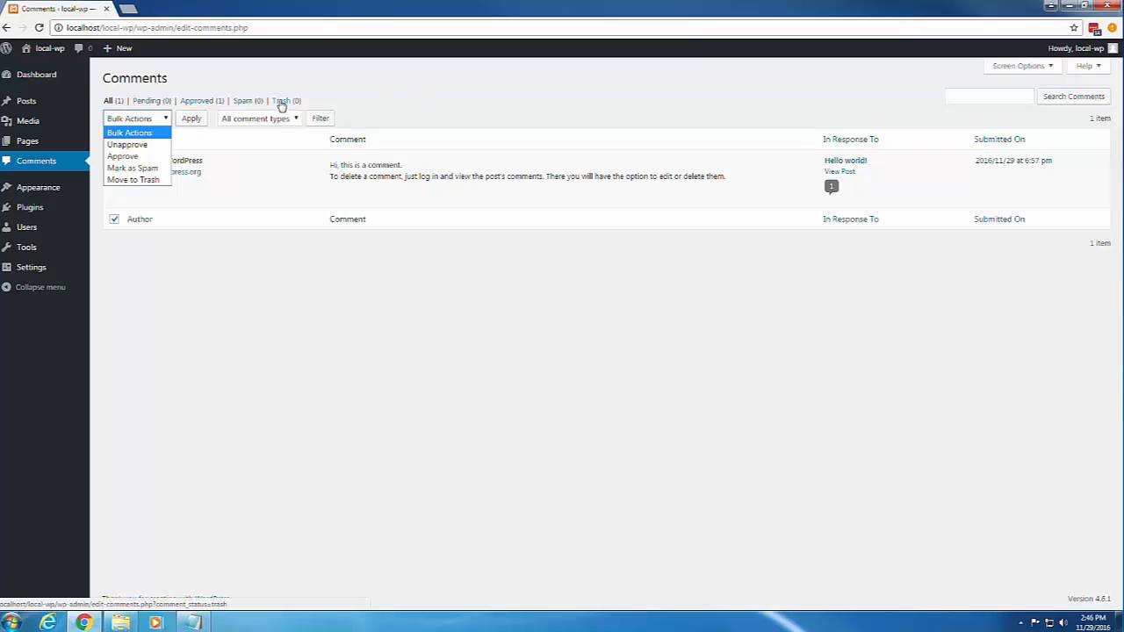
Open the installed themes, preview Twenty Fourteen live on the front page and New Page, and close the preview without activating it
{"action": "left_click", "coordinate": [369, 92]}
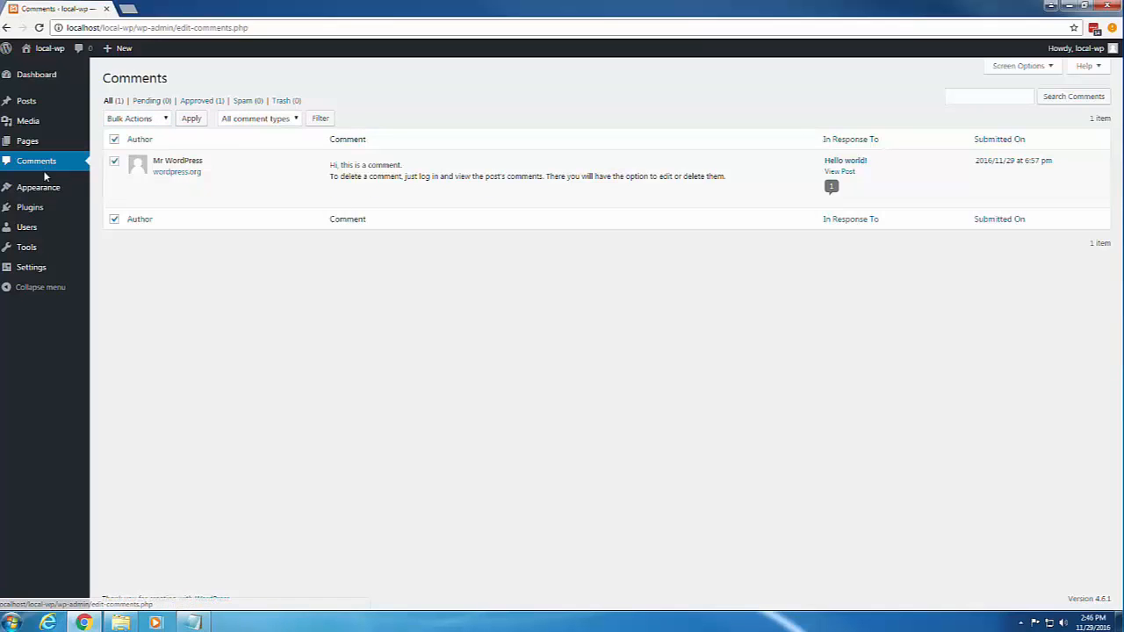
{"action": "left_click", "coordinate": [36, 193]}
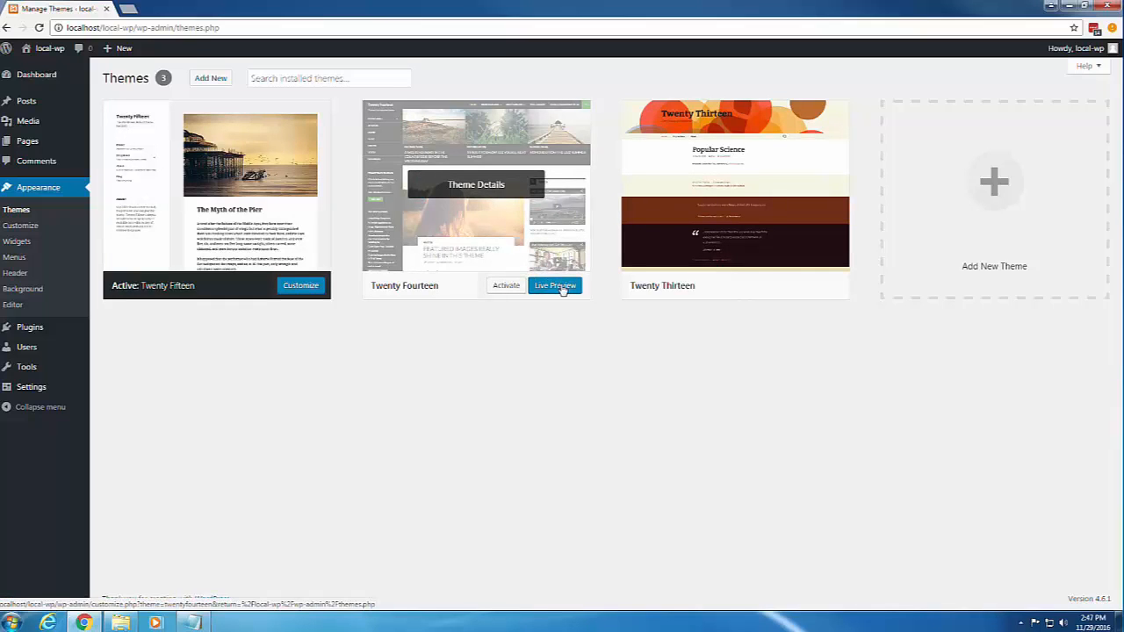
{"action": "left_click", "coordinate": [560, 286]}
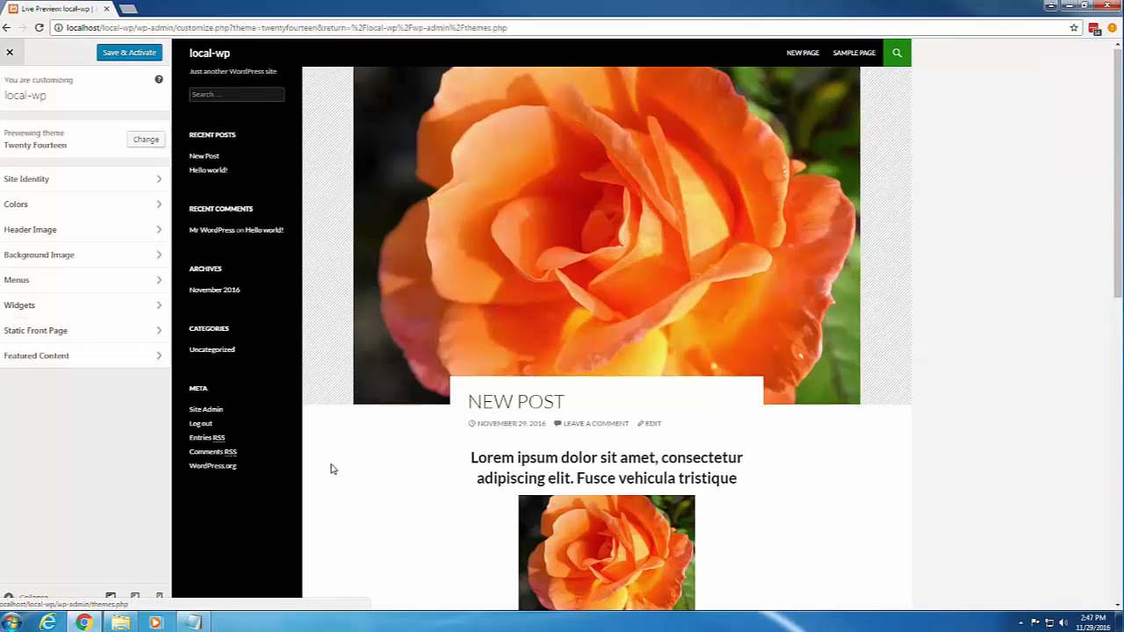
{"action": "scroll", "coordinate": [334, 465], "scroll_direction": "down", "scroll_amount": 3}
{"action": "scroll", "coordinate": [334, 465], "scroll_direction": "down", "scroll_amount": 5}
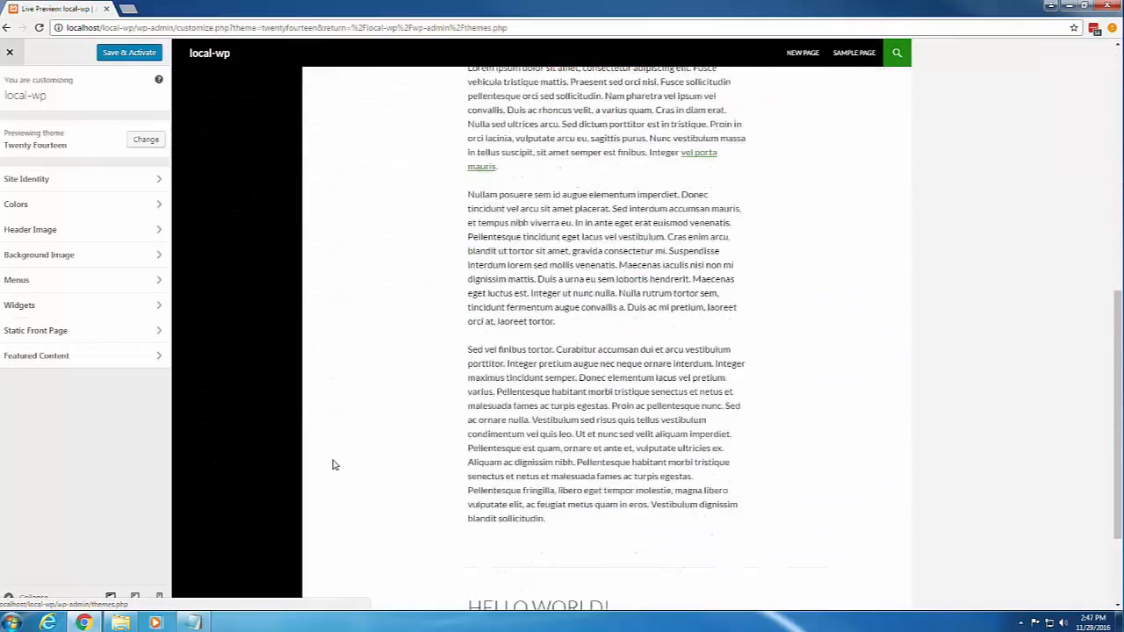
{"action": "scroll", "coordinate": [331, 461], "scroll_direction": "up", "scroll_amount": 8}
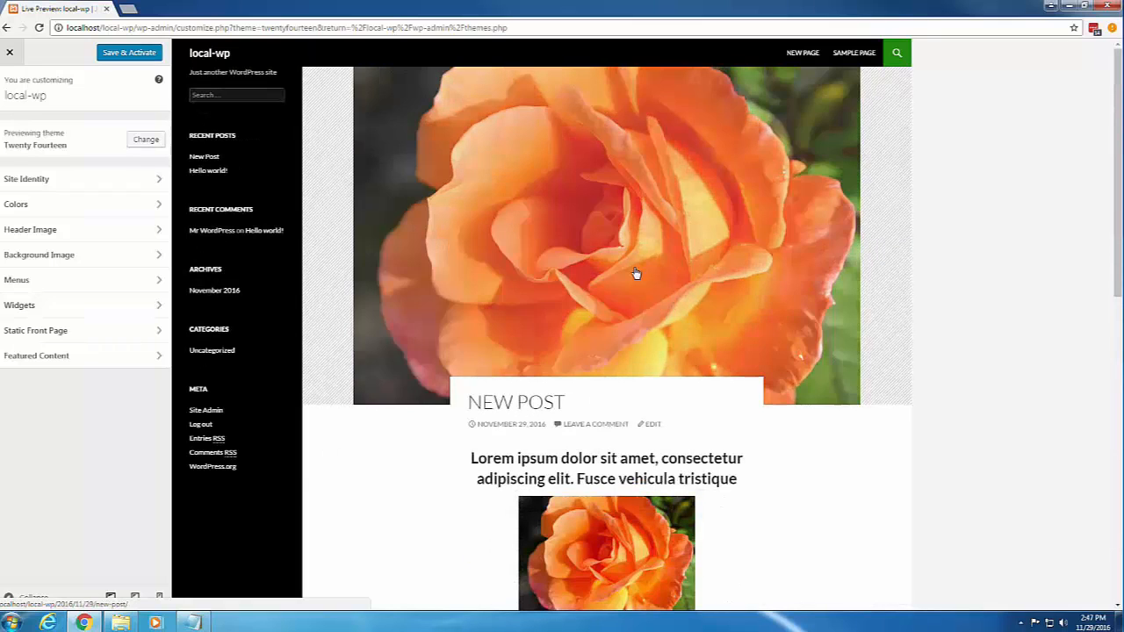
{"action": "left_click", "coordinate": [803, 54]}
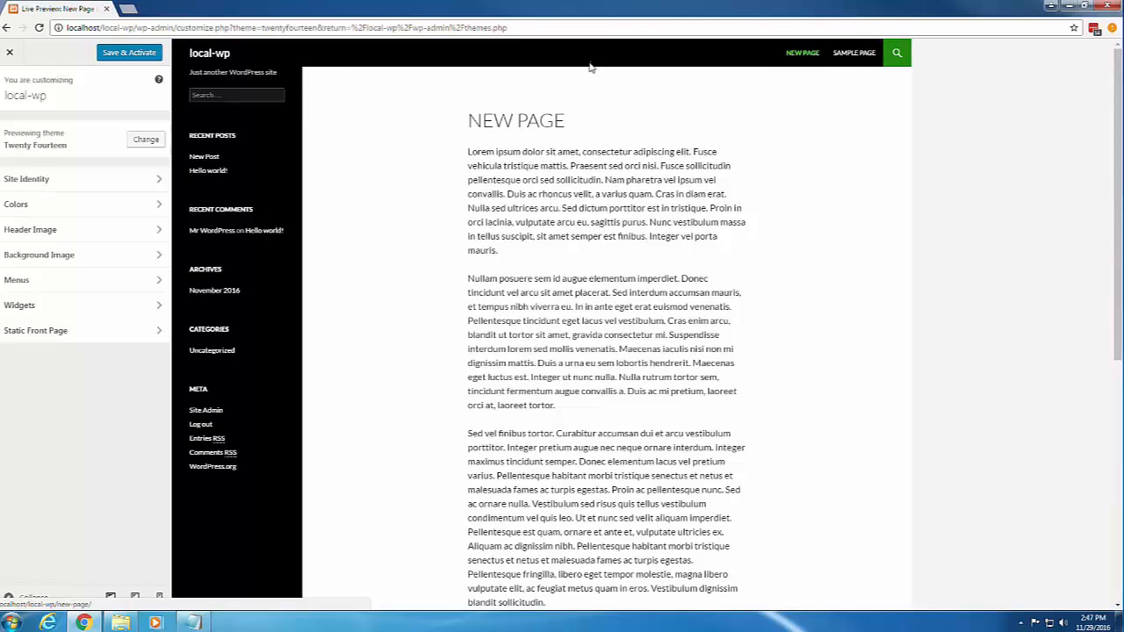
{"action": "left_click", "coordinate": [7, 50]}
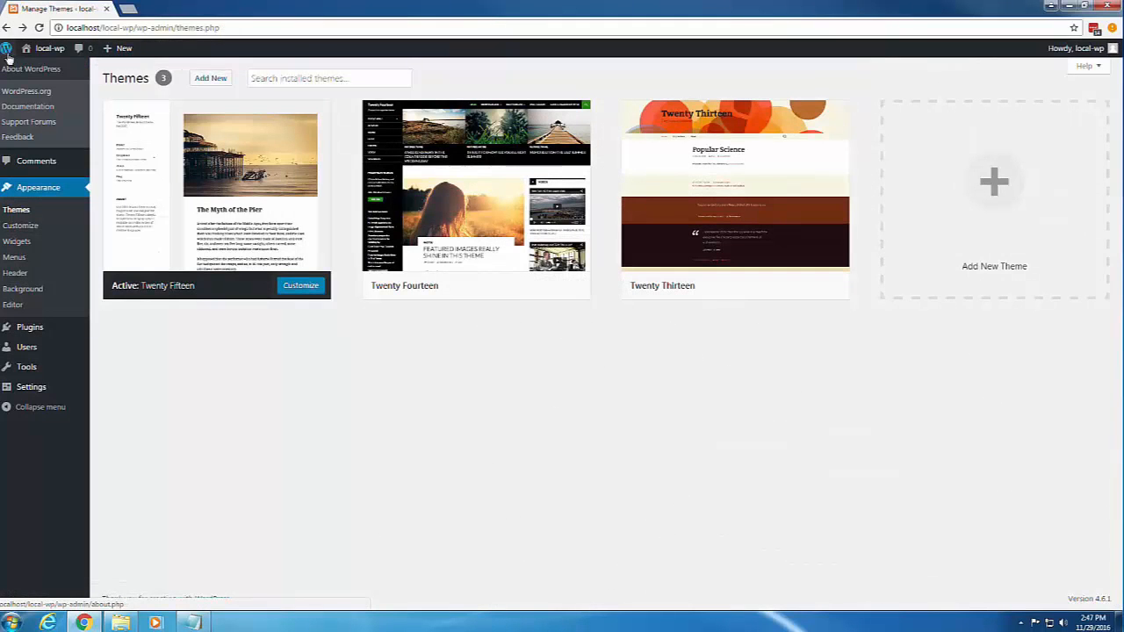
Preview the Twenty Thirteen theme live through to the footer widgets and close it without activating it
{"action": "mouse_move", "coordinate": [809, 201]}
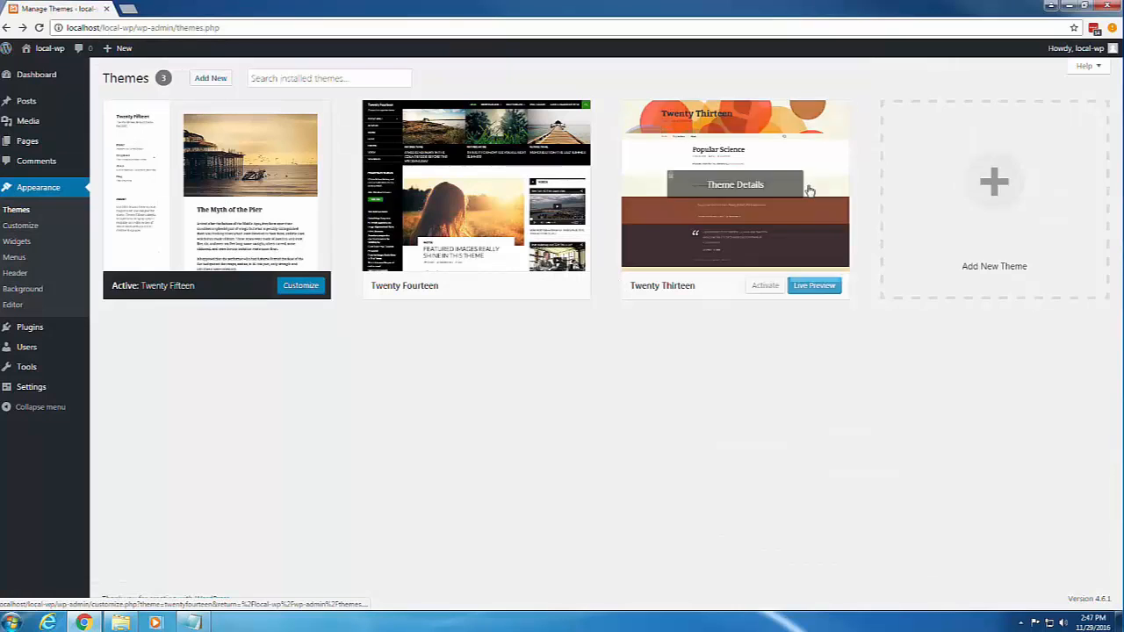
{"action": "left_click", "coordinate": [815, 286]}
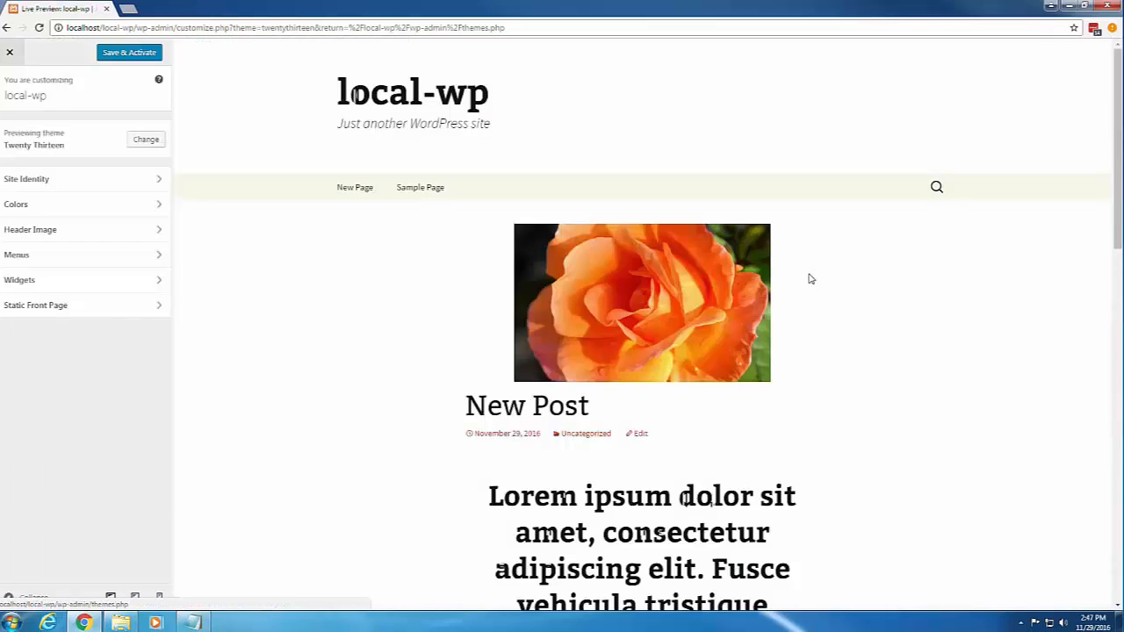
{"action": "scroll", "coordinate": [811, 278], "scroll_direction": "down", "scroll_amount": 5}
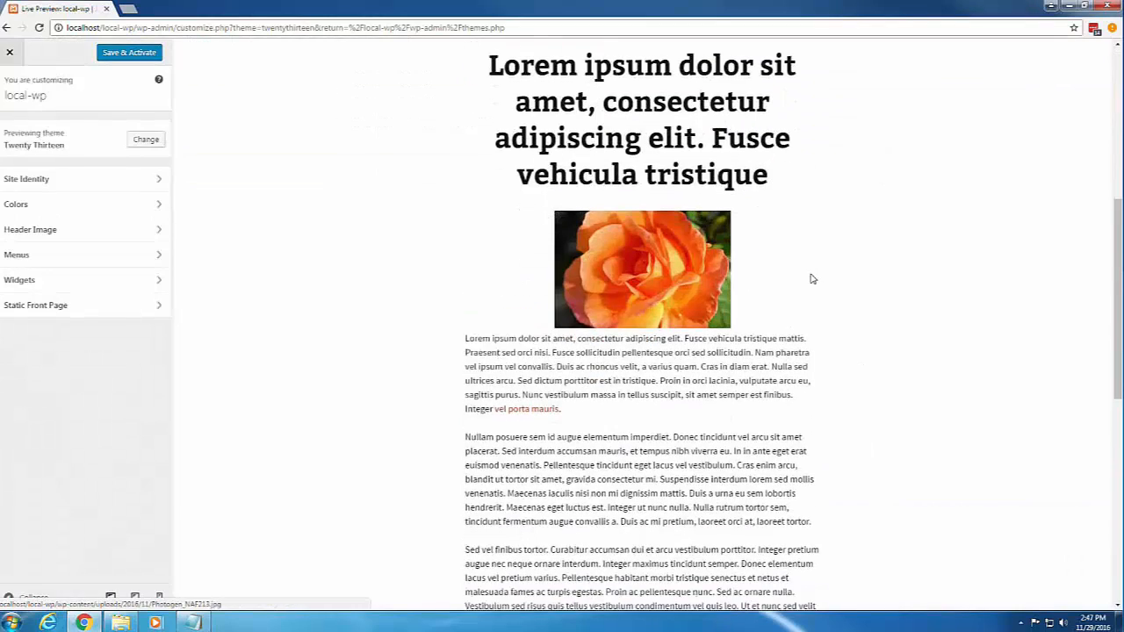
{"action": "scroll", "coordinate": [812, 278], "scroll_direction": "down", "scroll_amount": 10}
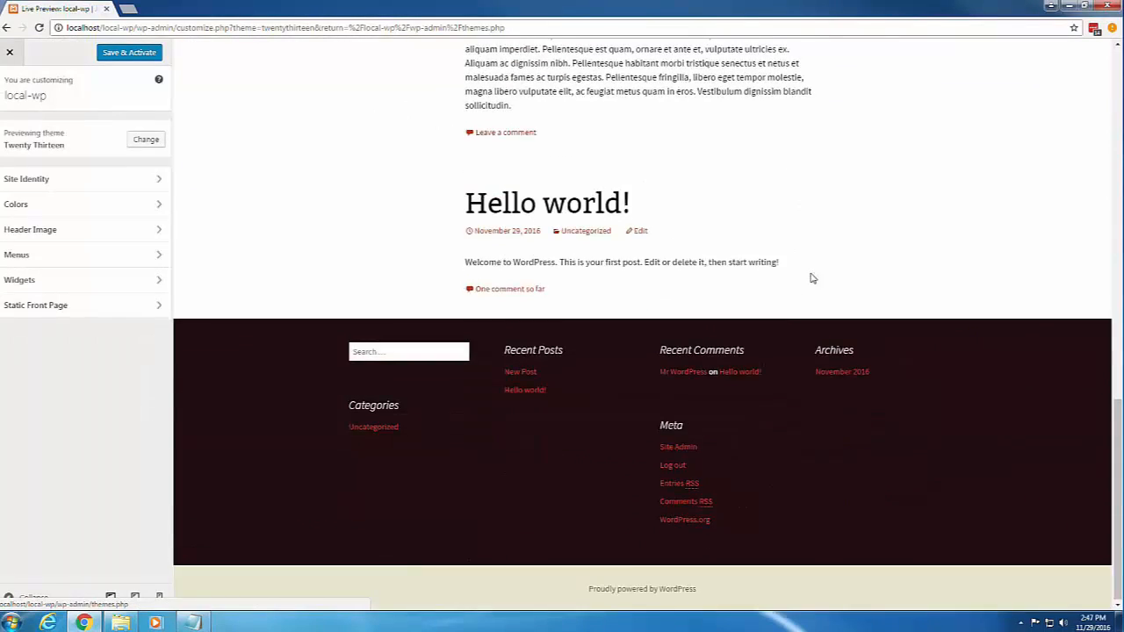
{"action": "scroll", "coordinate": [812, 278], "scroll_direction": "up", "scroll_amount": 12}
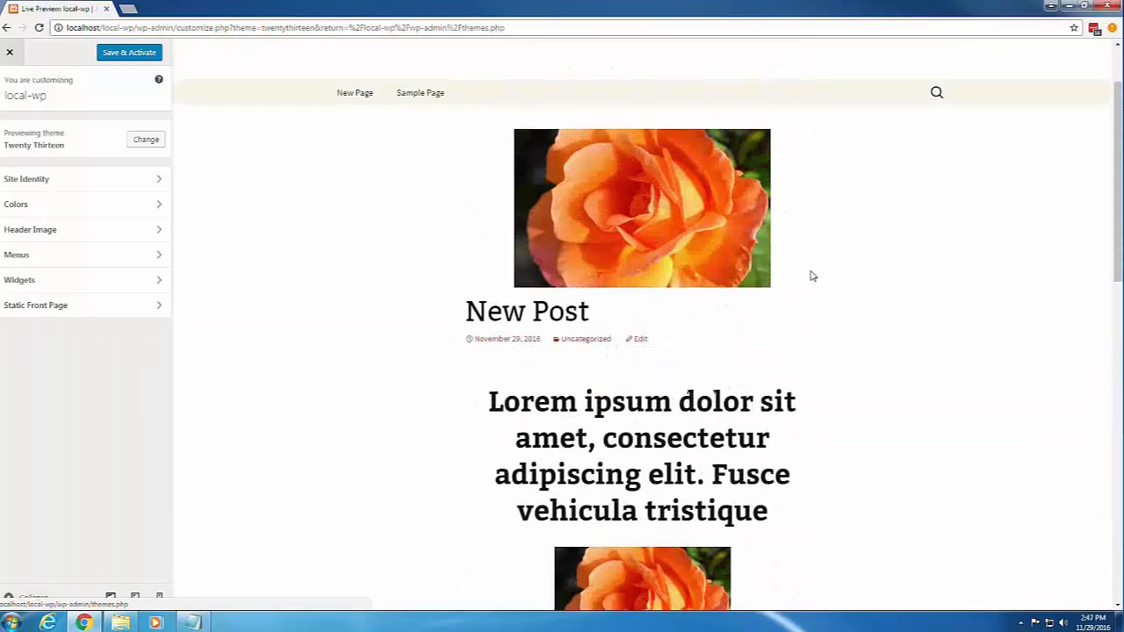
{"action": "scroll", "coordinate": [812, 276], "scroll_direction": "up", "scroll_amount": 1}
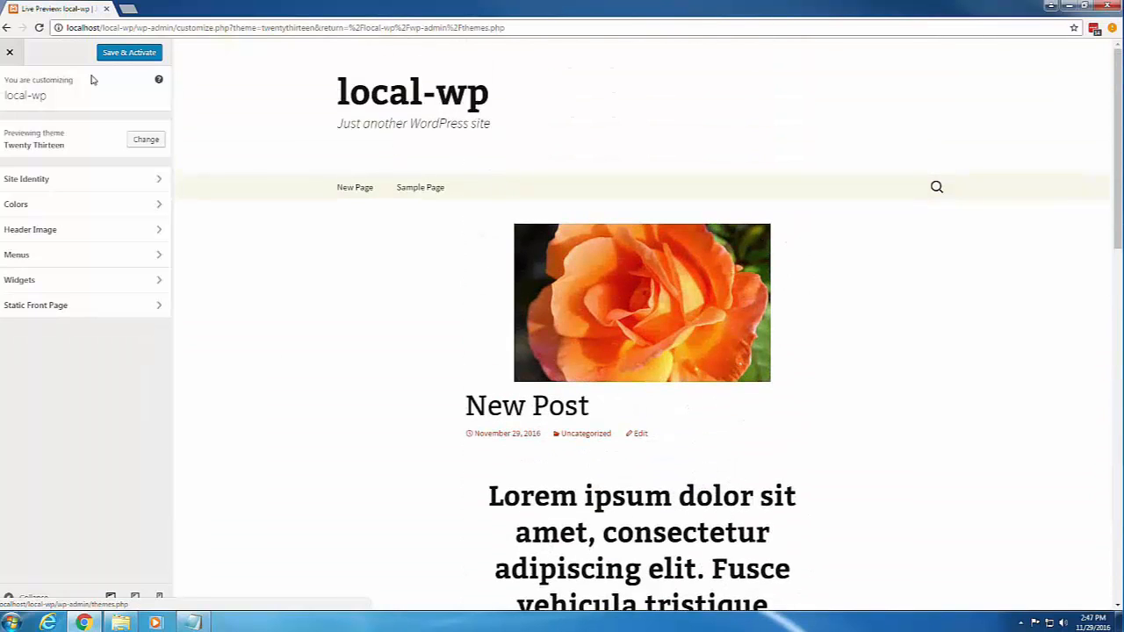
{"action": "left_click", "coordinate": [9, 52]}
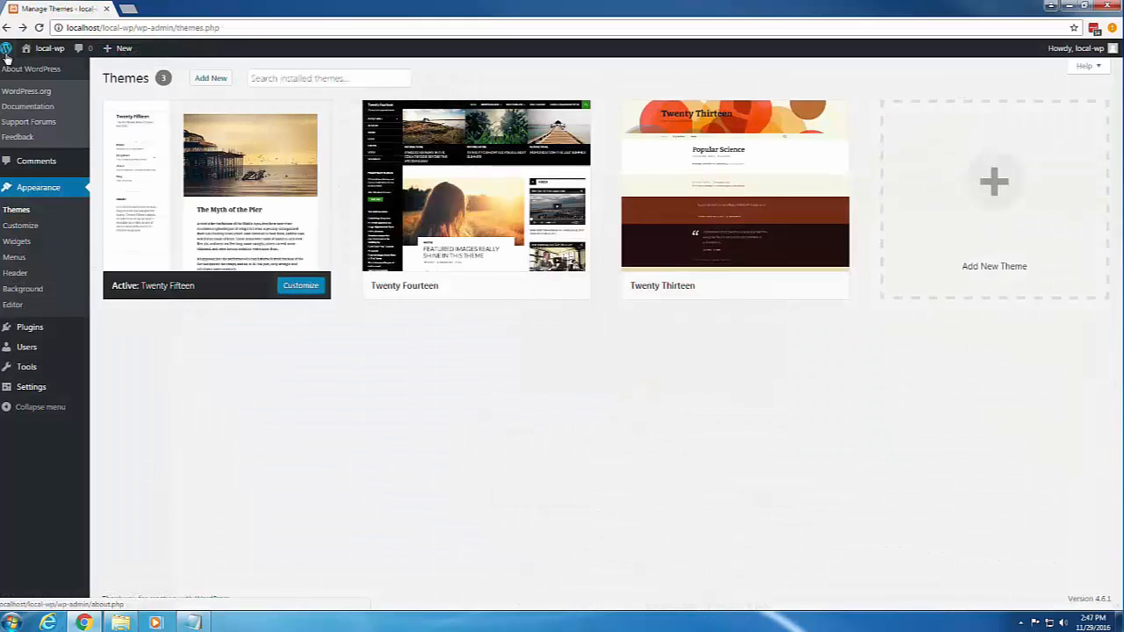
Start adding a new theme and browse the featured themes available for installation
{"action": "left_click", "coordinate": [210, 79]}
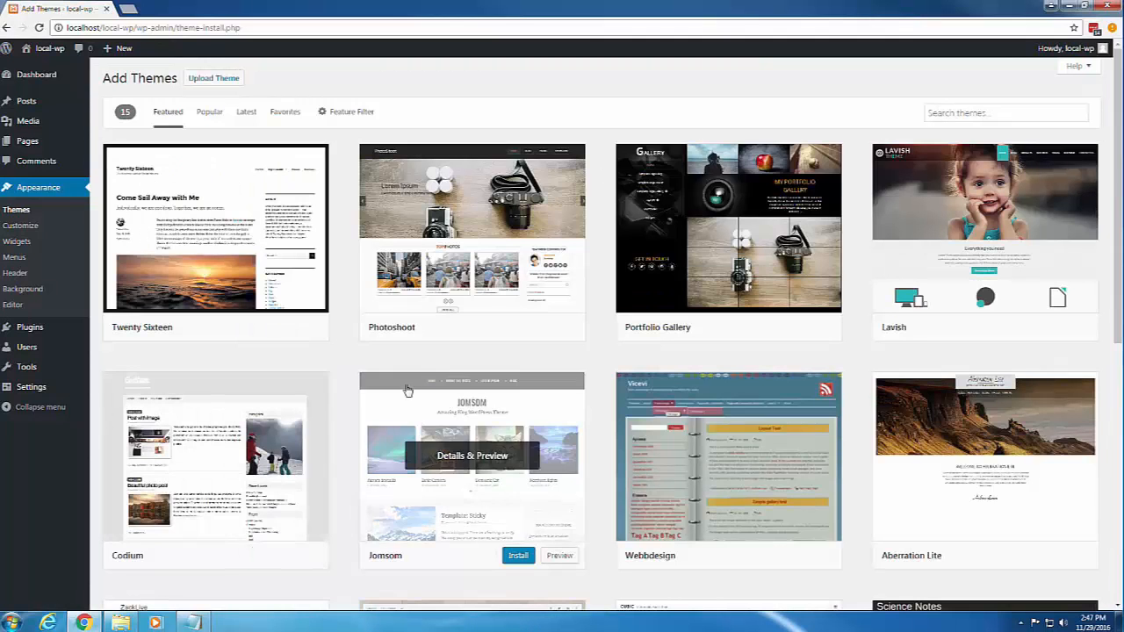
{"action": "mouse_move", "coordinate": [956, 318]}
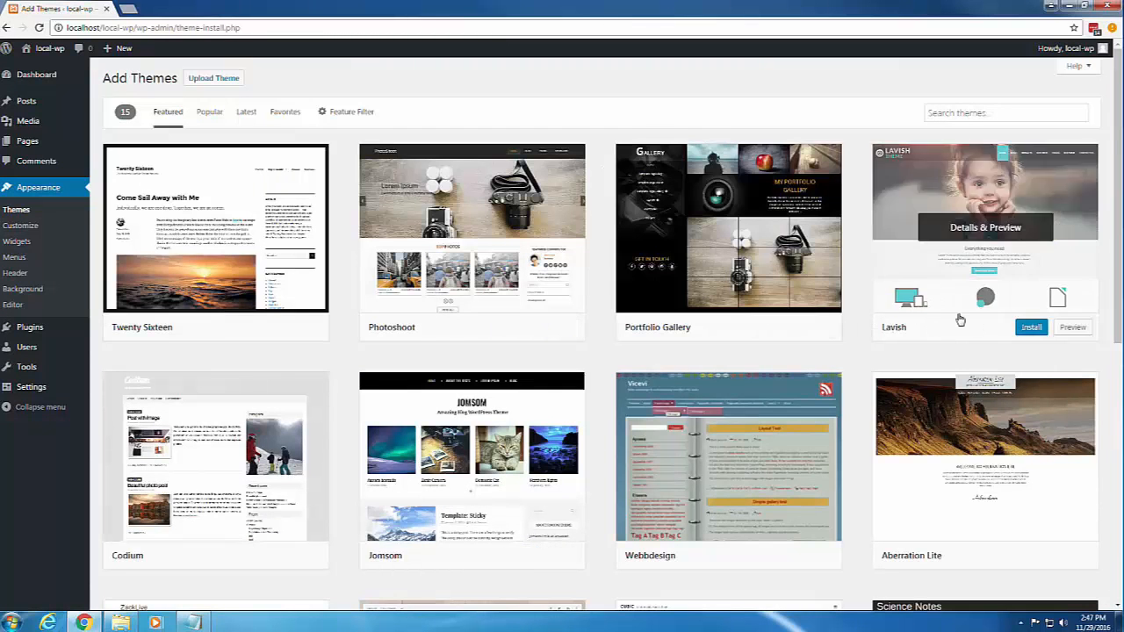
{"action": "scroll", "coordinate": [956, 318], "scroll_direction": "down", "scroll_amount": 5}
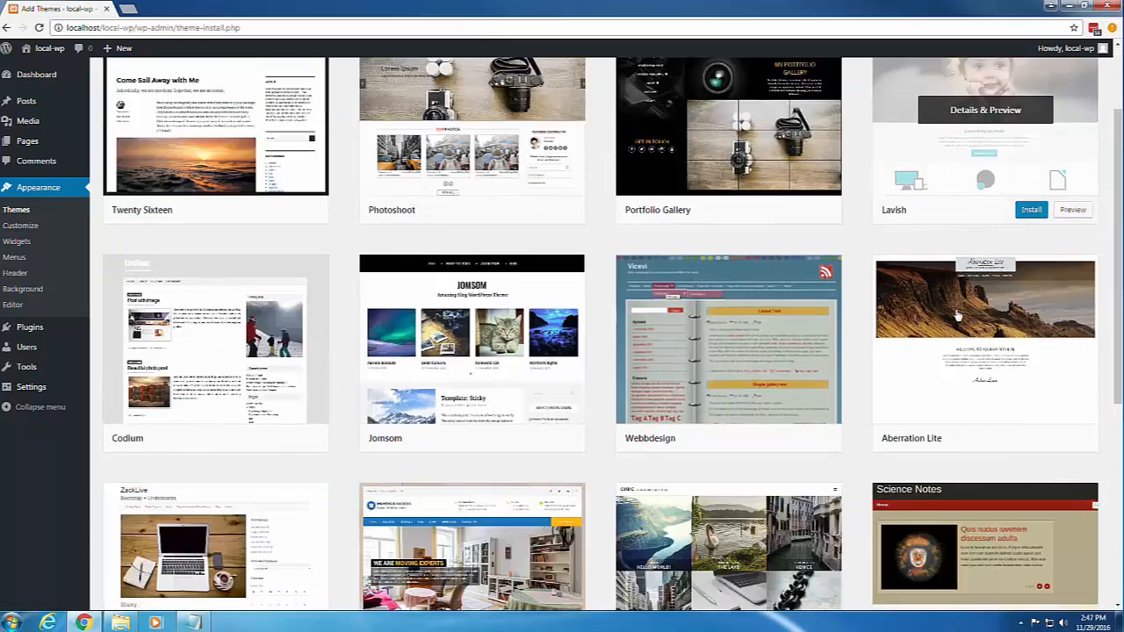
{"action": "scroll", "coordinate": [929, 315], "scroll_direction": "down", "scroll_amount": 1}
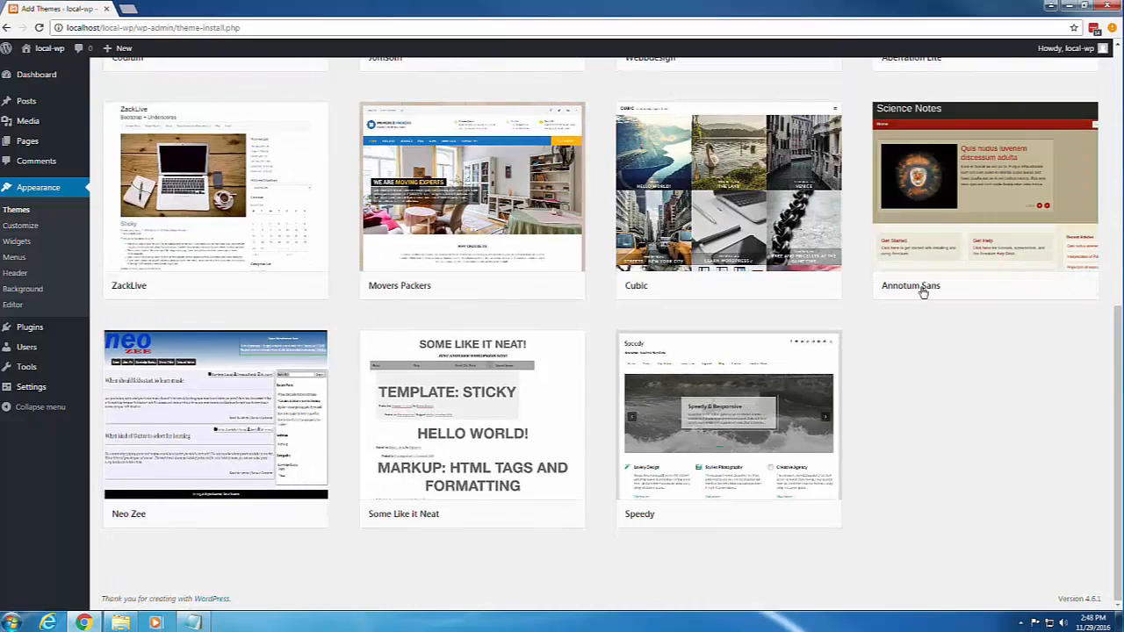
{"action": "scroll", "coordinate": [851, 326], "scroll_direction": "up", "scroll_amount": 2}
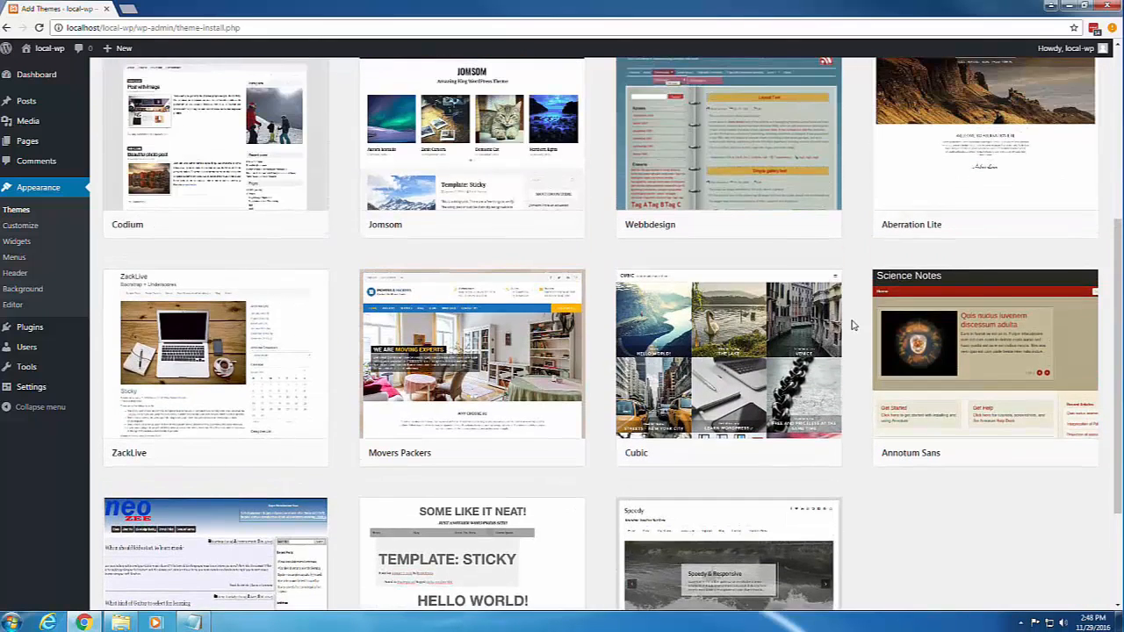
{"action": "scroll", "coordinate": [851, 326], "scroll_direction": "up", "scroll_amount": 4}
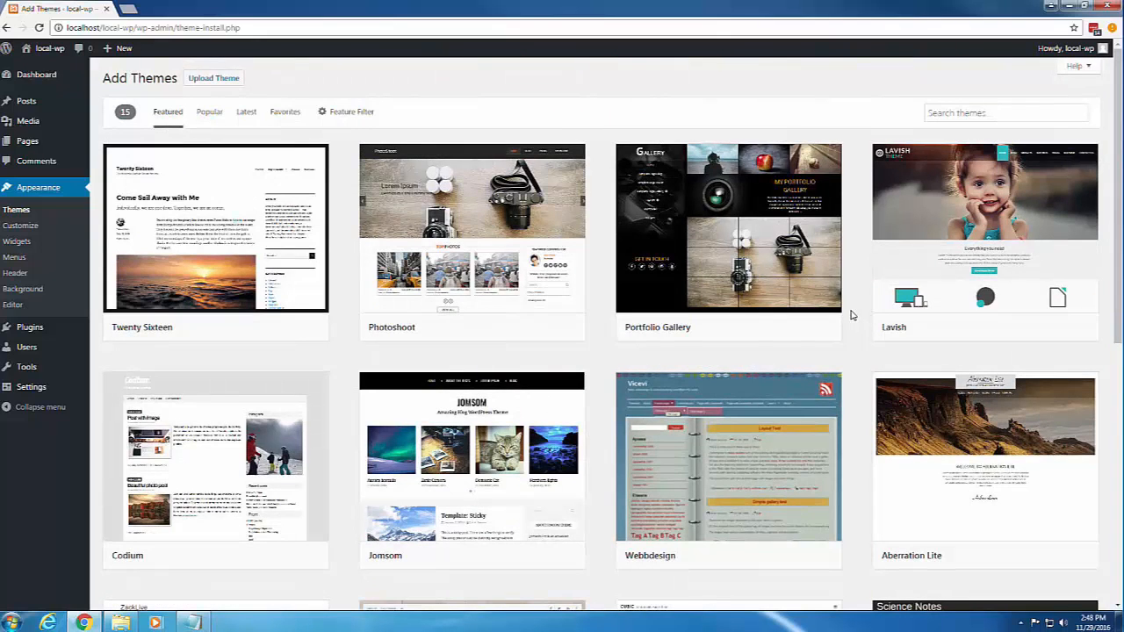
Browse the popular themes available for installation down to the Illdy theme
{"action": "left_click", "coordinate": [210, 113]}
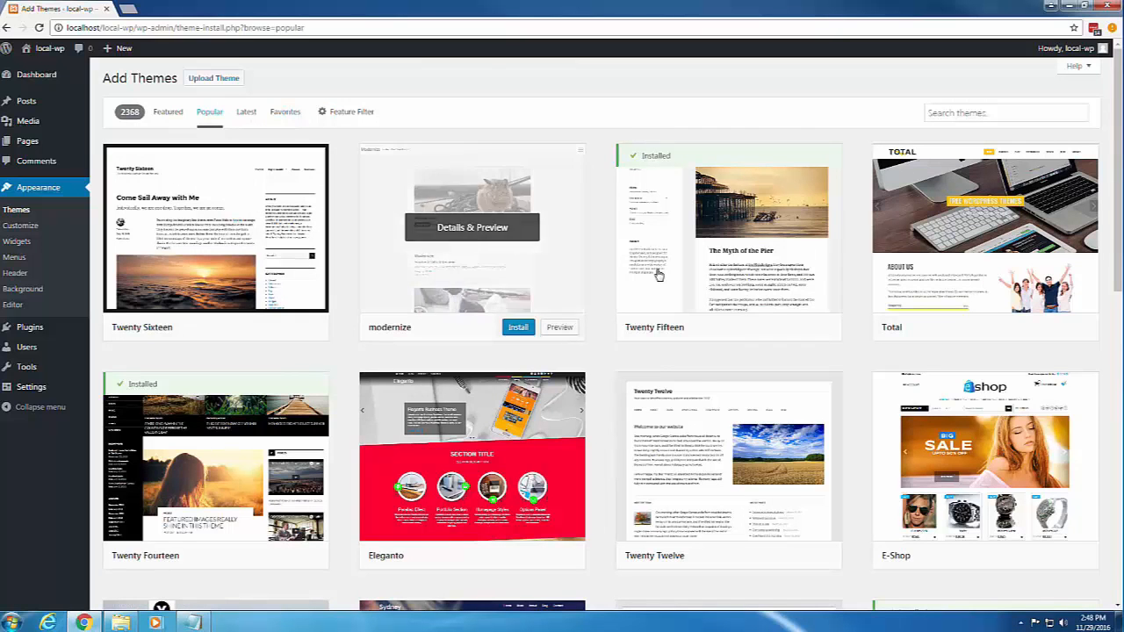
{"action": "scroll", "coordinate": [605, 275], "scroll_direction": "down", "scroll_amount": 5}
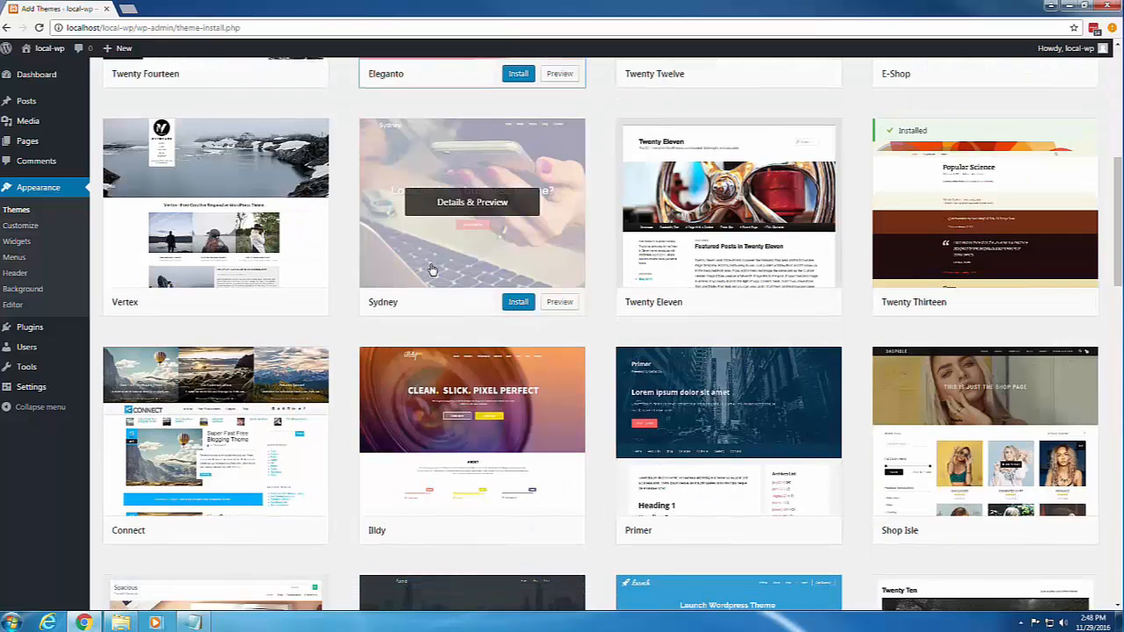
{"action": "scroll", "coordinate": [431, 269], "scroll_direction": "down", "scroll_amount": 2}
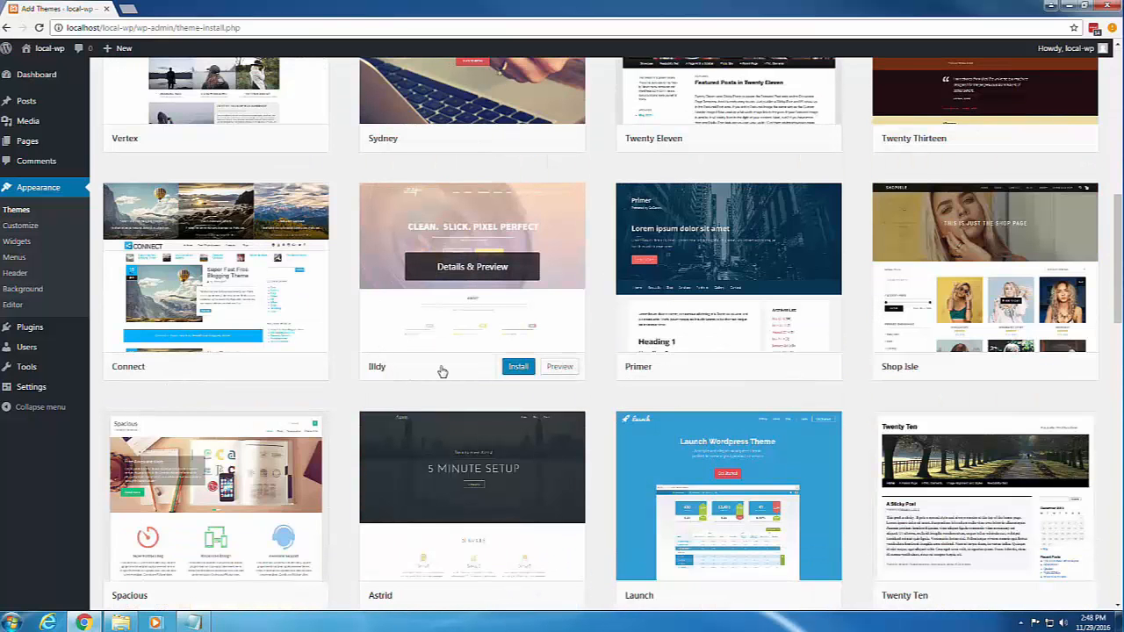
Preview the Illdy theme's sample blog and close the preview without installing the theme
{"action": "left_click", "coordinate": [556, 368]}
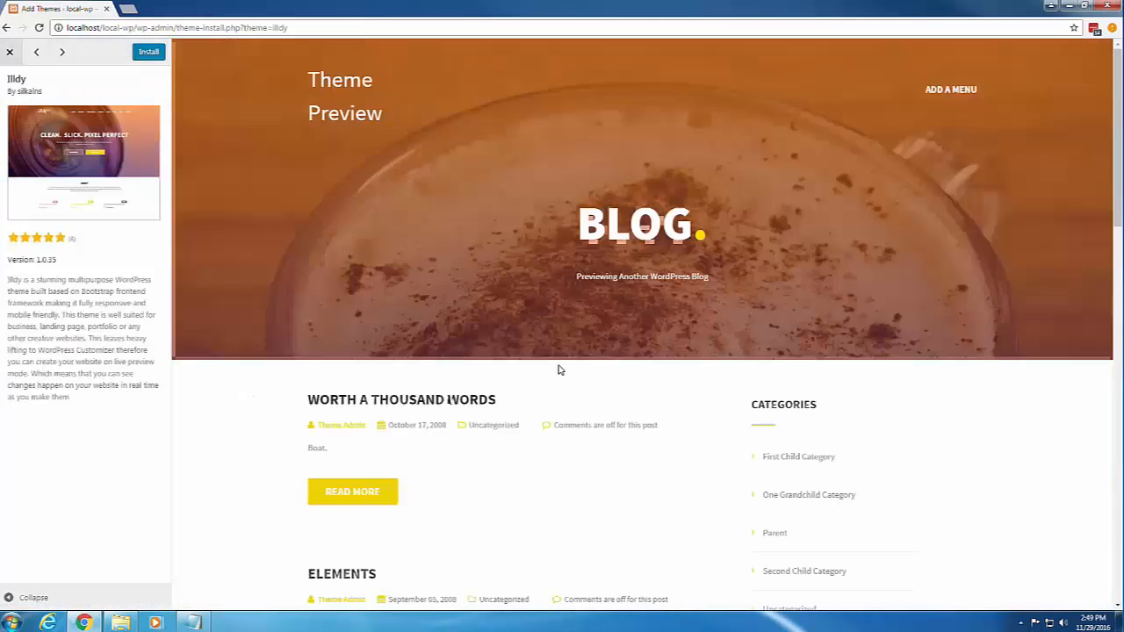
{"action": "scroll", "coordinate": [296, 283], "scroll_direction": "down", "scroll_amount": 3}
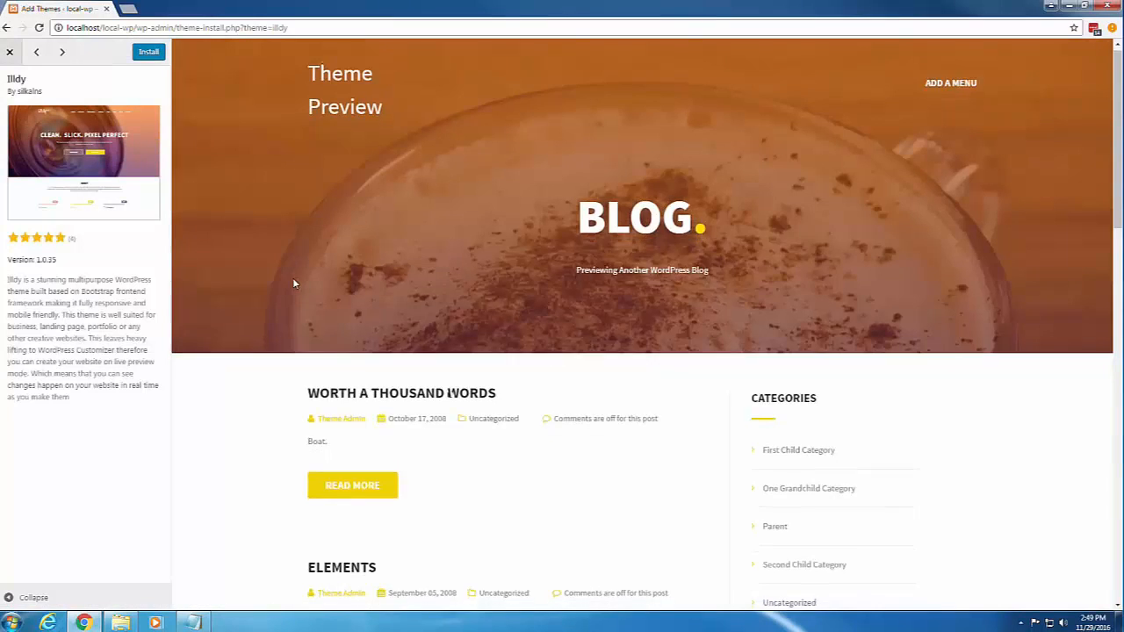
{"action": "scroll", "coordinate": [292, 283], "scroll_direction": "down", "scroll_amount": 5}
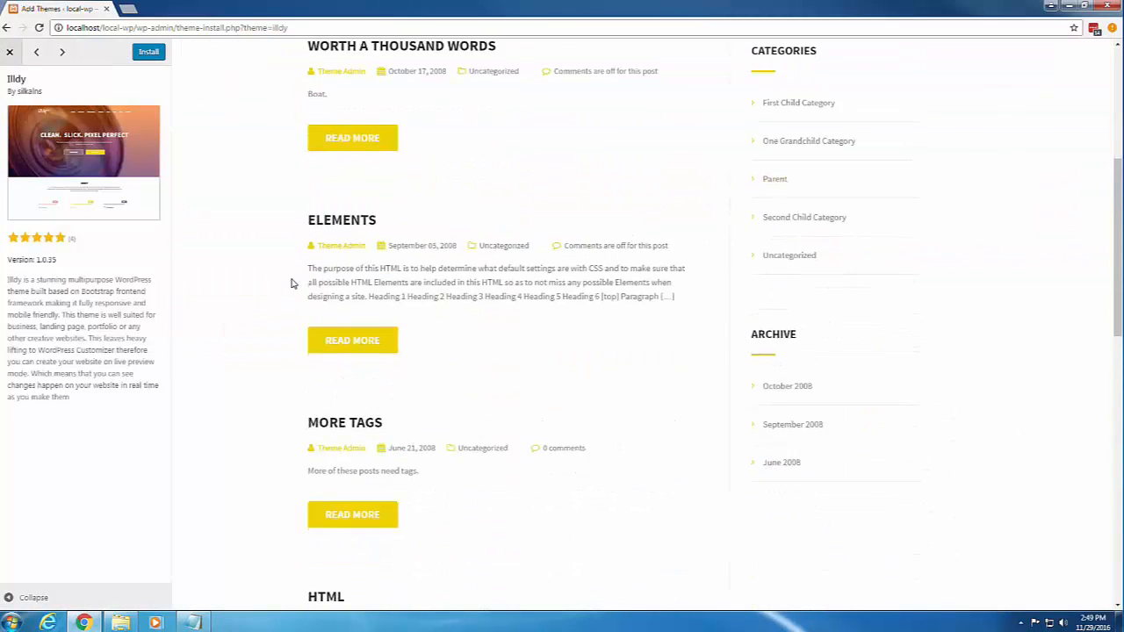
{"action": "scroll", "coordinate": [288, 283], "scroll_direction": "down", "scroll_amount": 2}
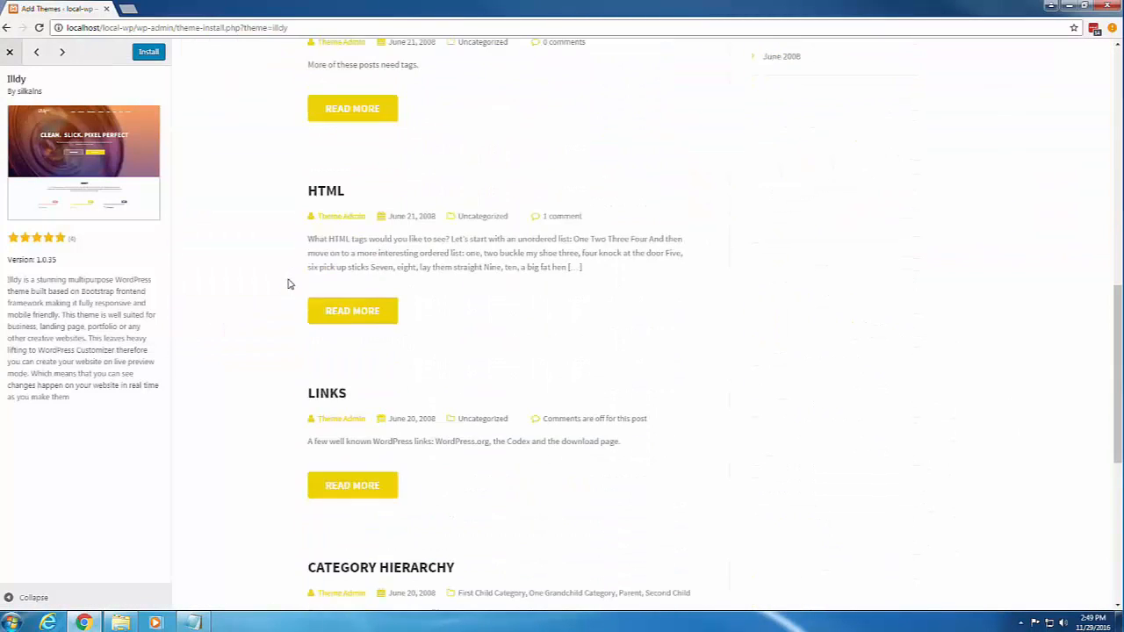
{"action": "scroll", "coordinate": [288, 283], "scroll_direction": "up", "scroll_amount": 7}
{"action": "scroll", "coordinate": [280, 284], "scroll_direction": "up", "scroll_amount": 2}
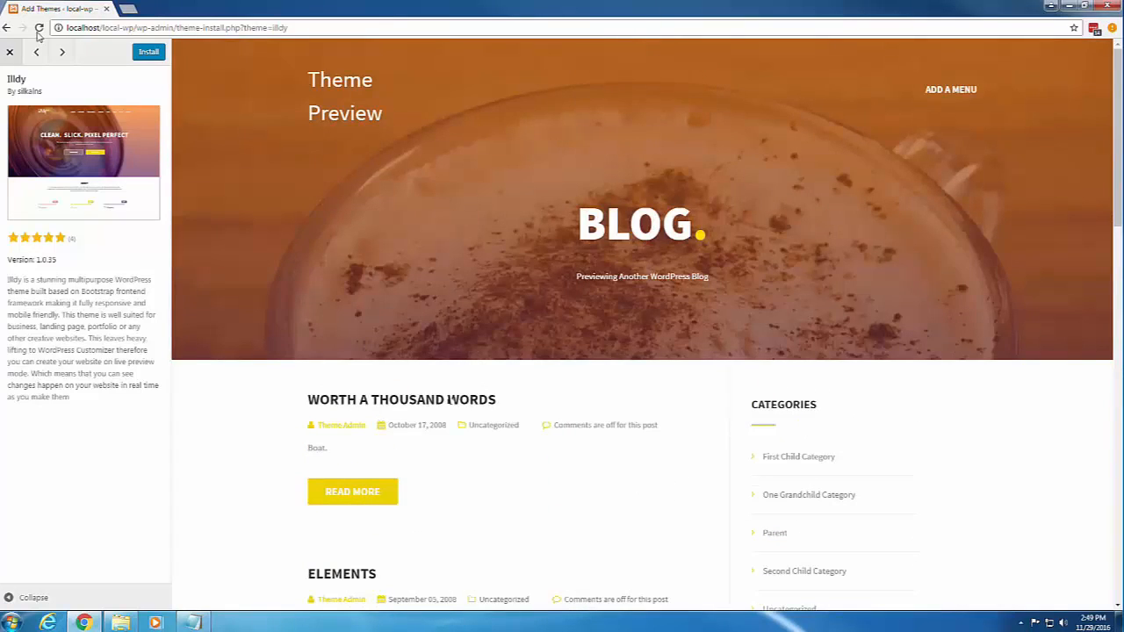
{"action": "left_click", "coordinate": [11, 54]}
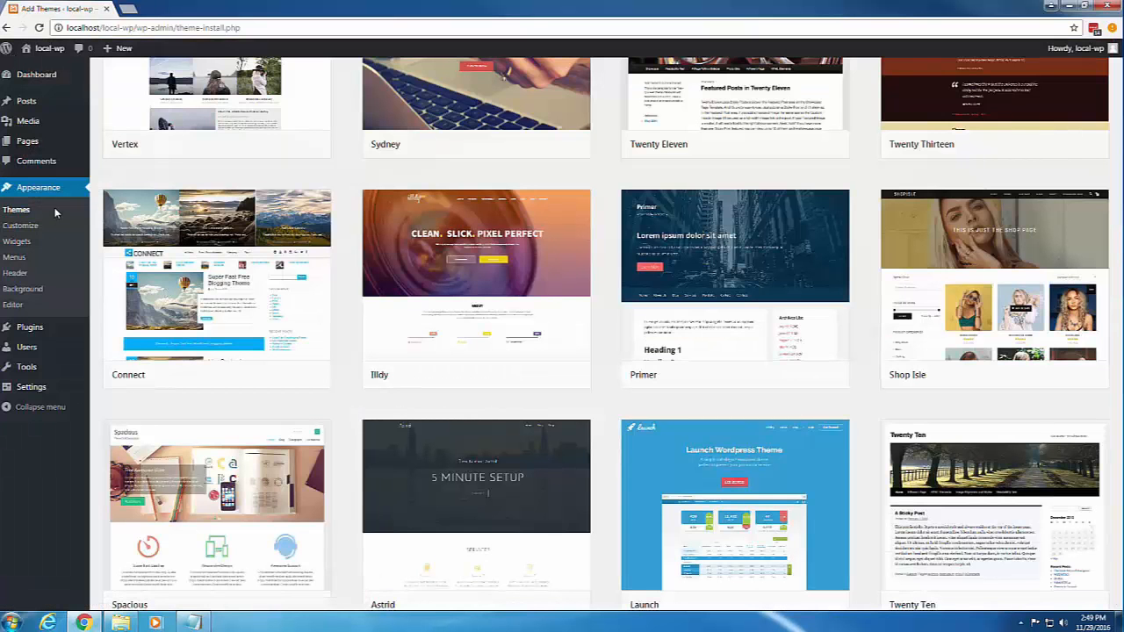
Open the customizer for the active theme, view the Site Identity settings, and return to the section list
{"action": "left_click", "coordinate": [29, 228]}
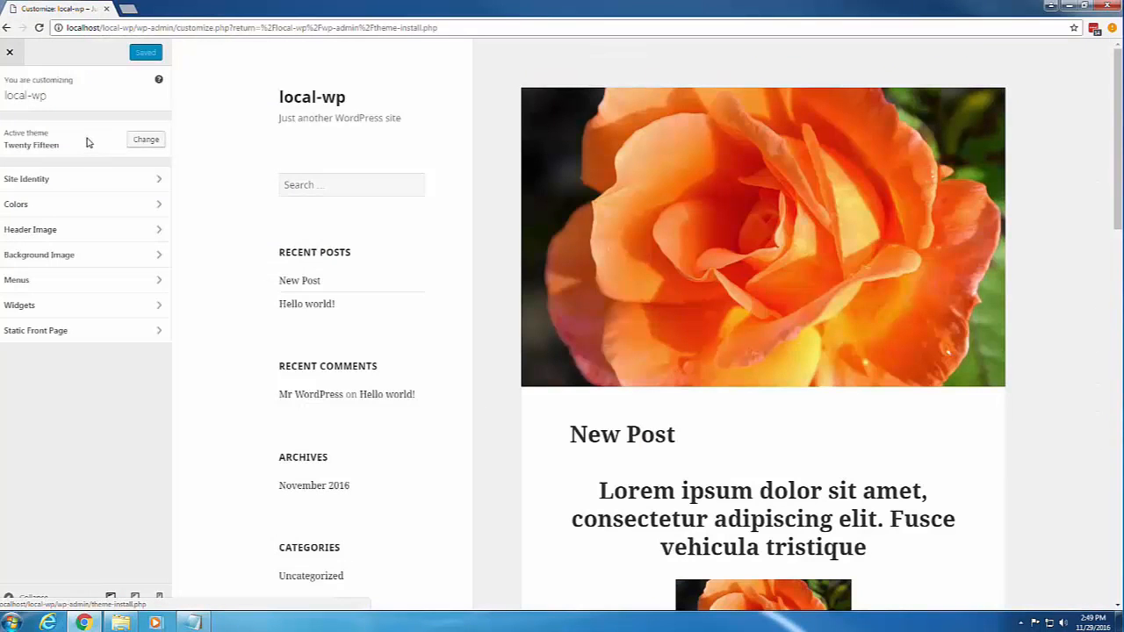
{"action": "left_click", "coordinate": [103, 180]}
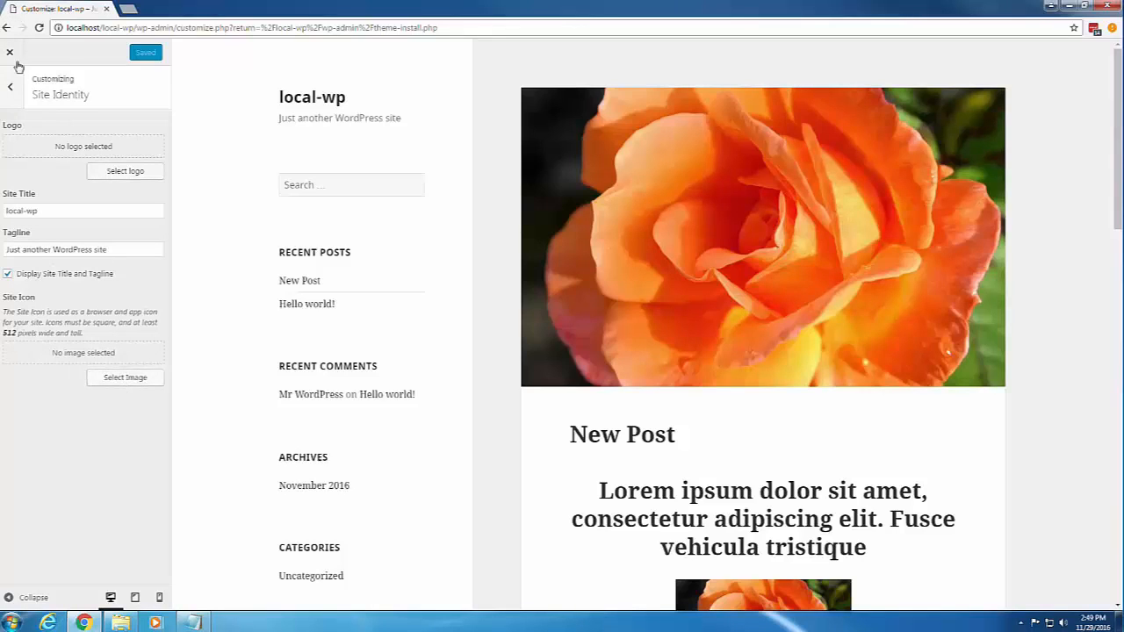
{"action": "left_click", "coordinate": [8, 85]}
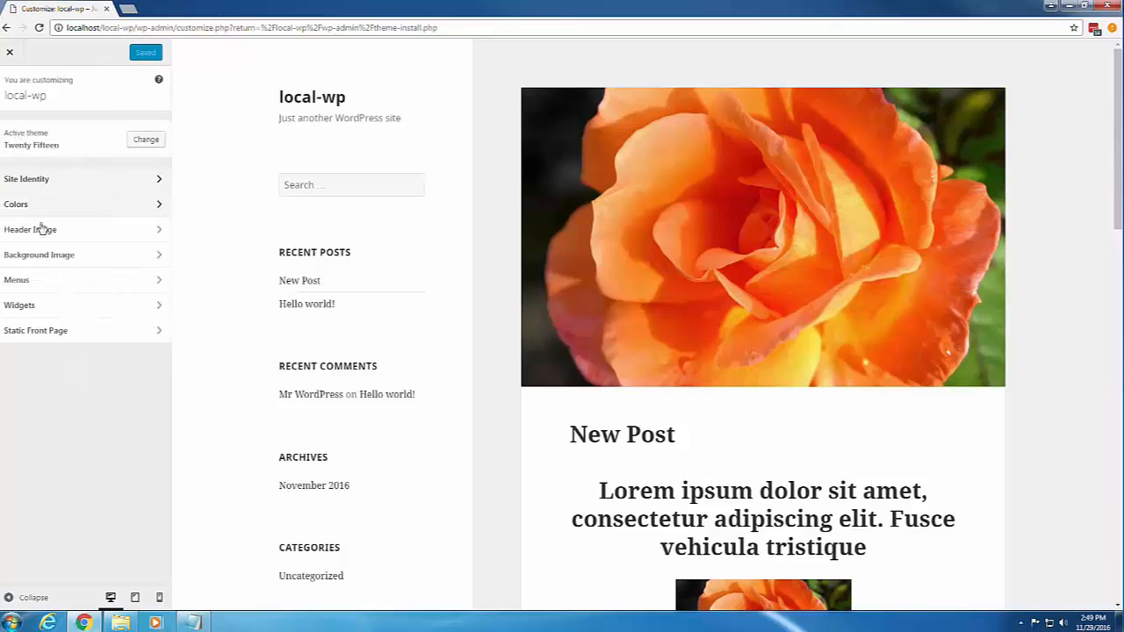
Set the theme's Header and Sidebar Text Color to the blue preset #1e73be
{"action": "left_click", "coordinate": [48, 211]}
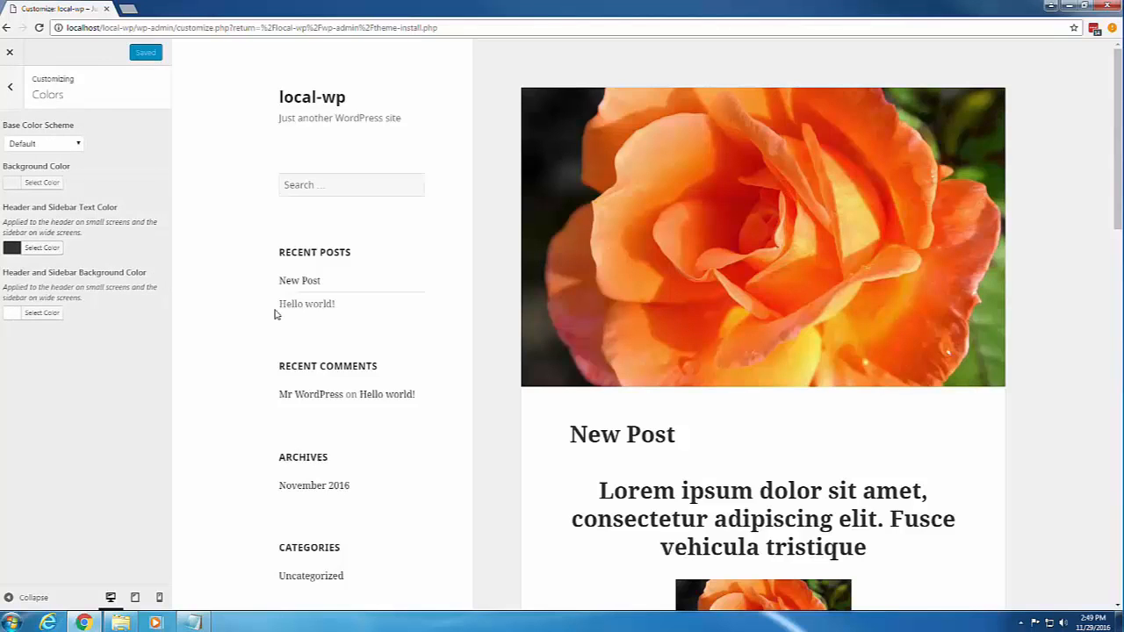
{"action": "left_click", "coordinate": [44, 250]}
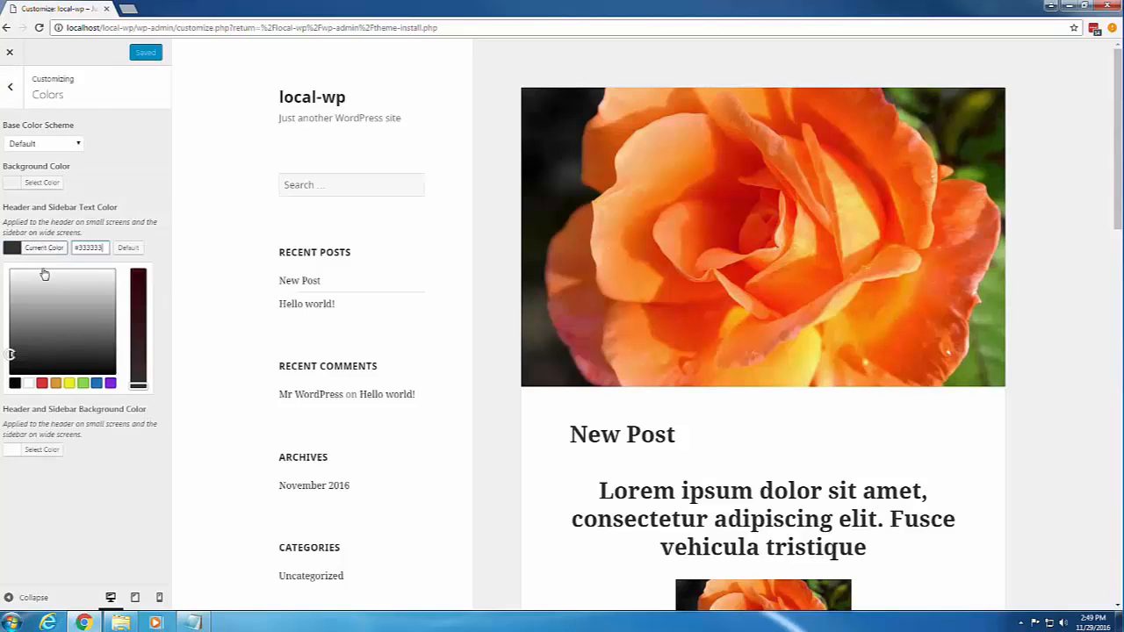
{"action": "left_click", "coordinate": [97, 384]}
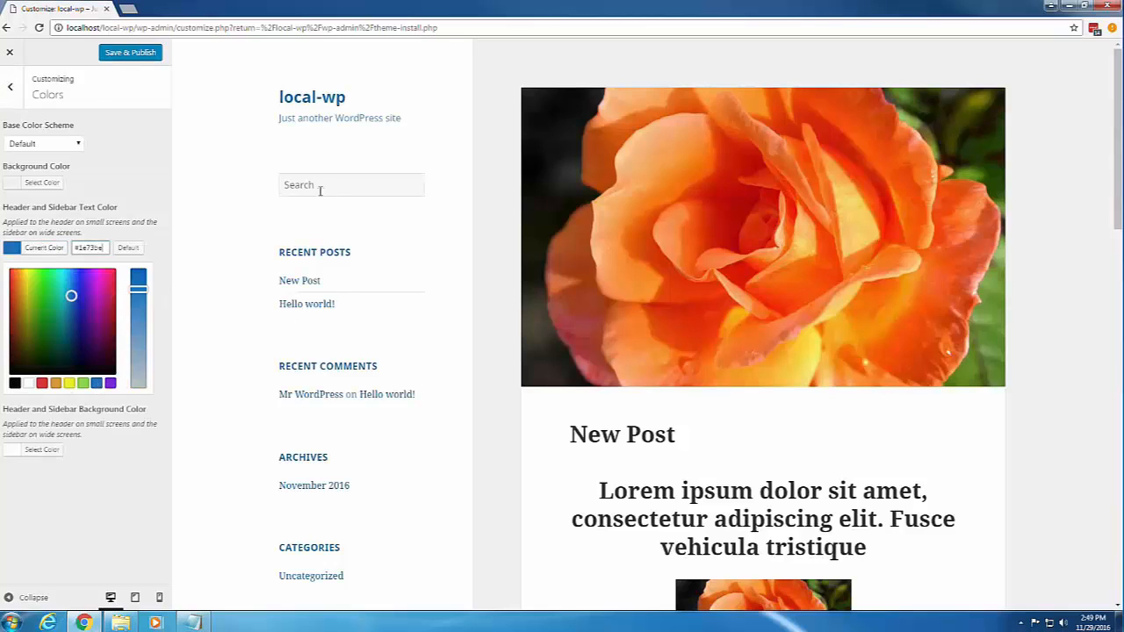
Set the theme's Background Color to the red preset #dd3333 and return to the customizer's section list
{"action": "left_click", "coordinate": [42, 182]}
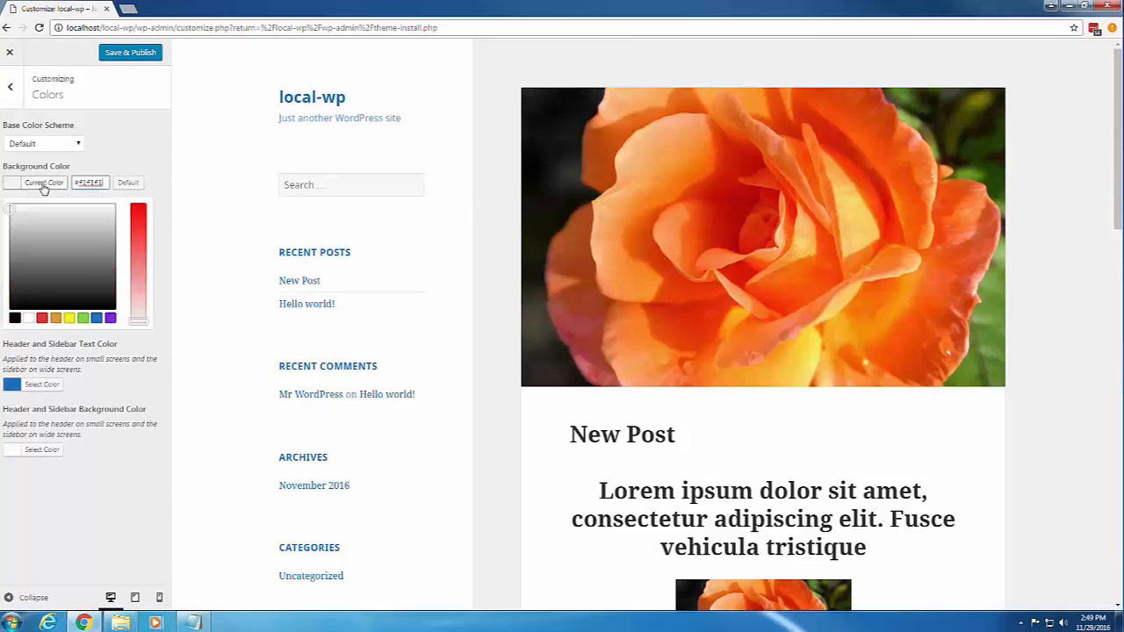
{"action": "left_click", "coordinate": [41, 317]}
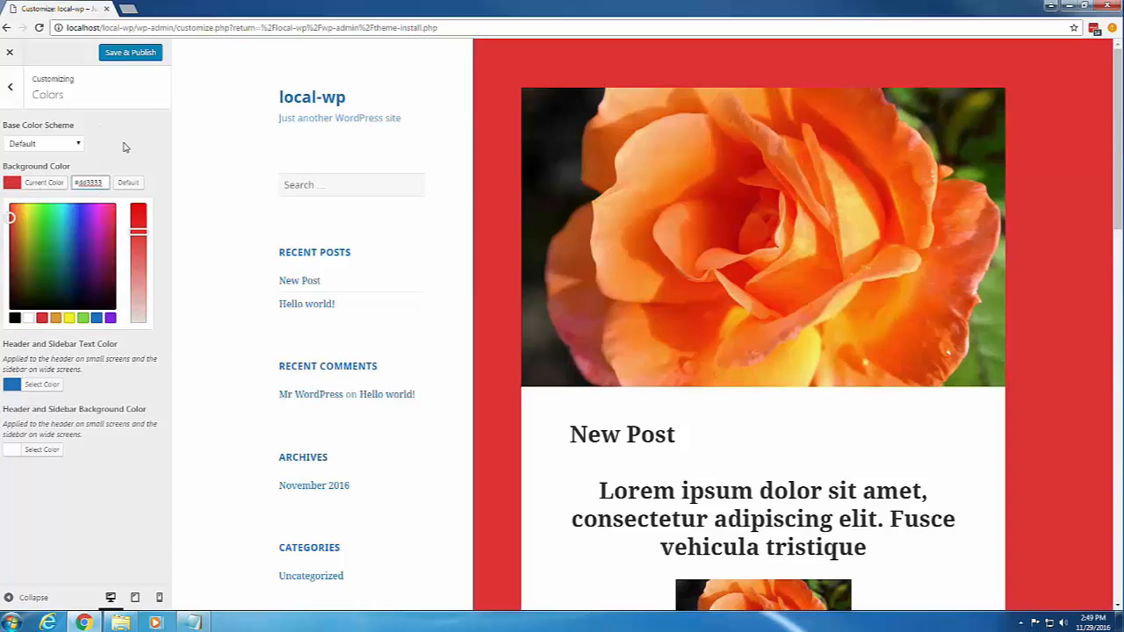
{"action": "left_click", "coordinate": [11, 86]}
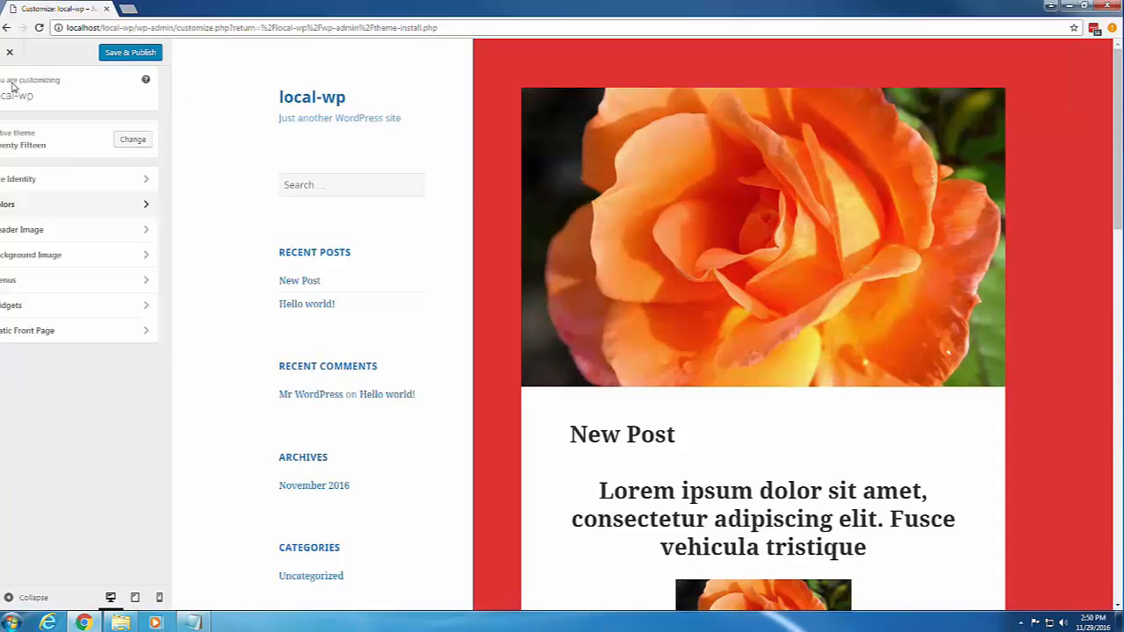
Add the flower photo Photogen_NAF213.jpg from the media library as the header image, cropped with the default selection, and return to the section list
{"action": "left_click", "coordinate": [97, 234]}
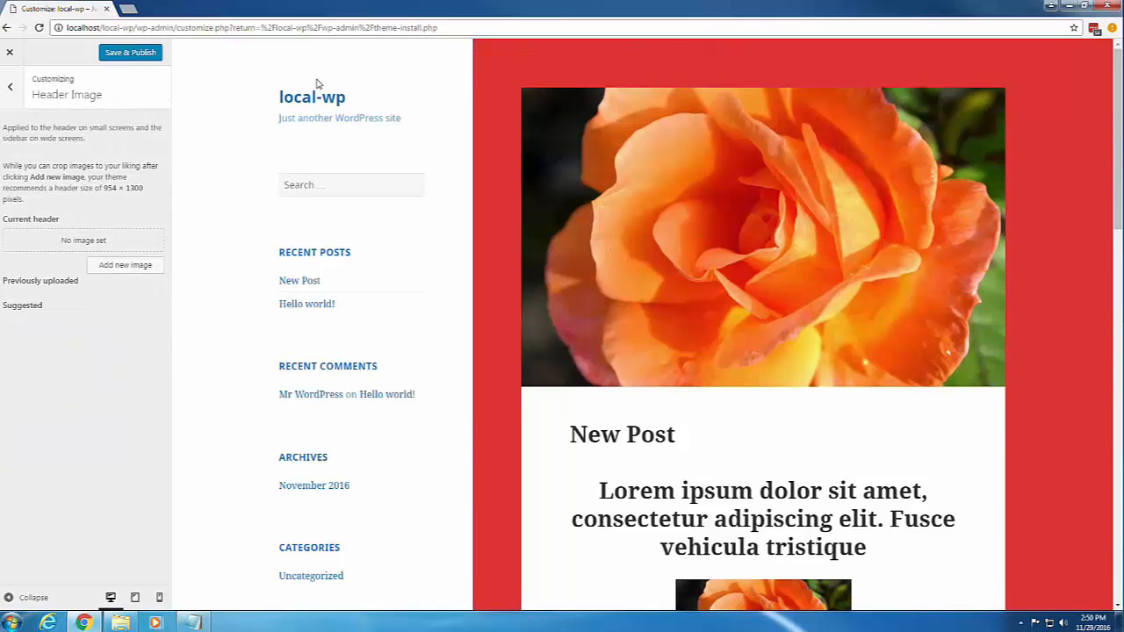
{"action": "left_click", "coordinate": [126, 273]}
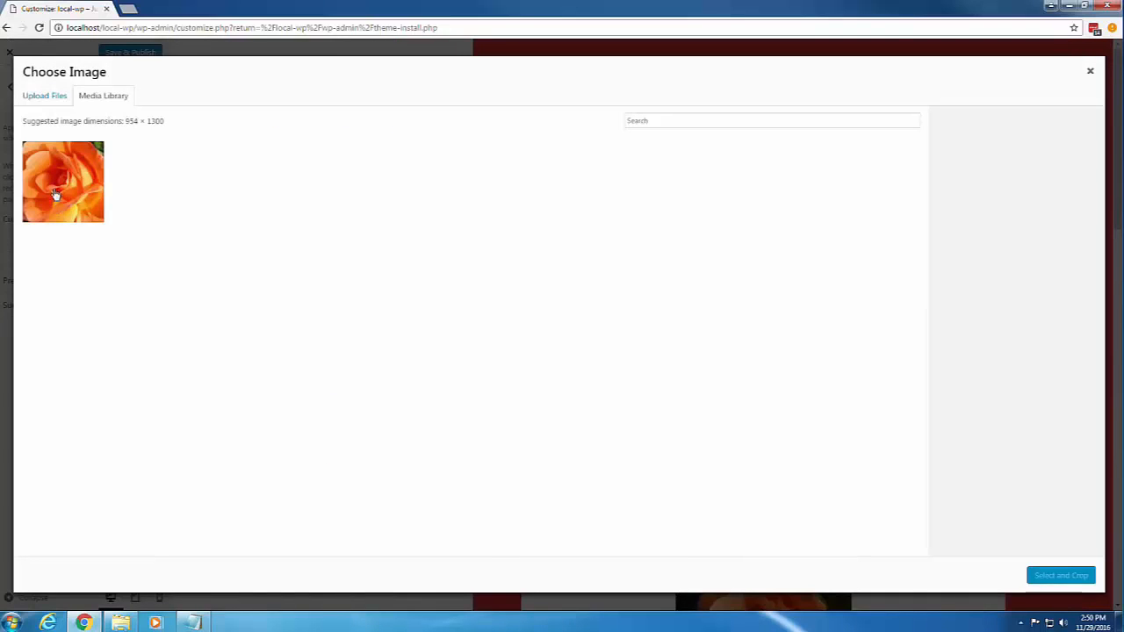
{"action": "left_click", "coordinate": [55, 194]}
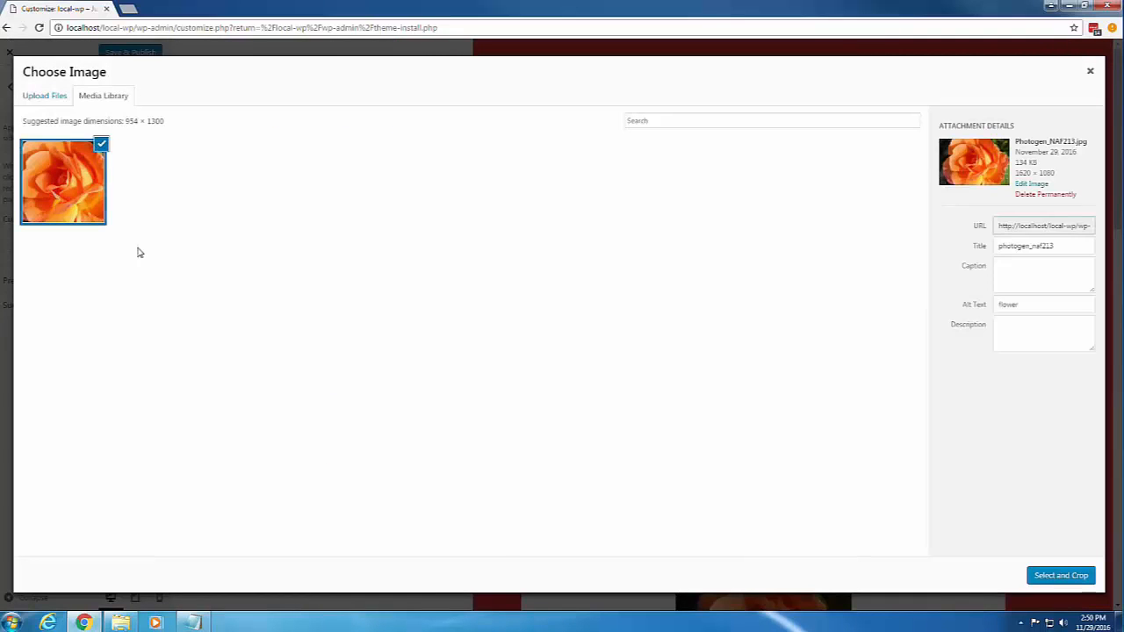
{"action": "left_click", "coordinate": [1064, 578]}
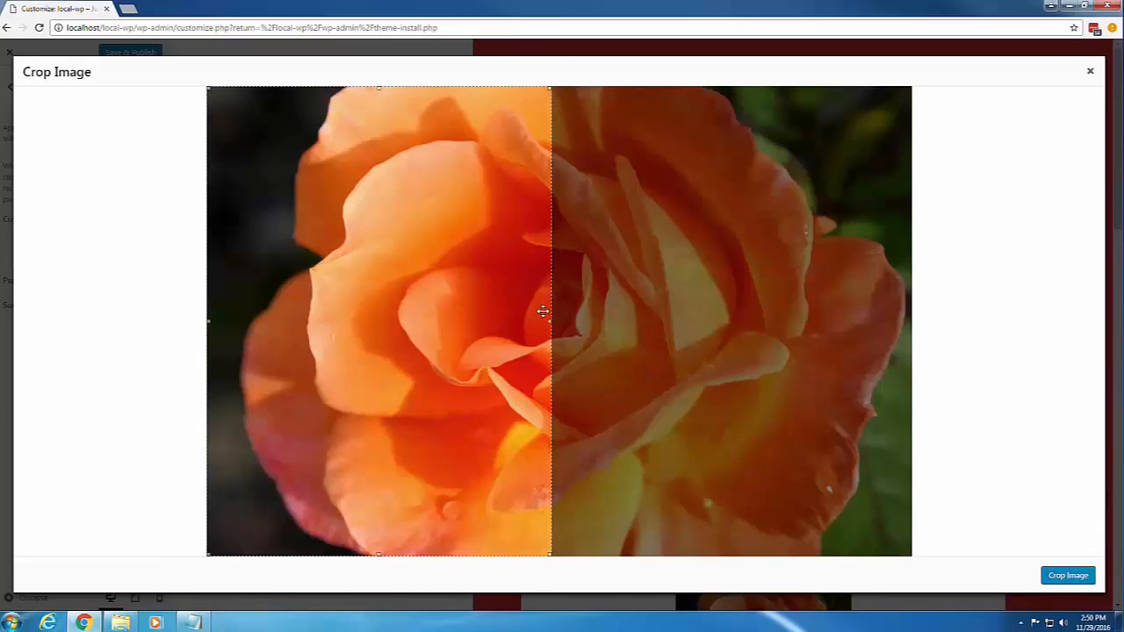
{"action": "left_click", "coordinate": [1067, 576]}
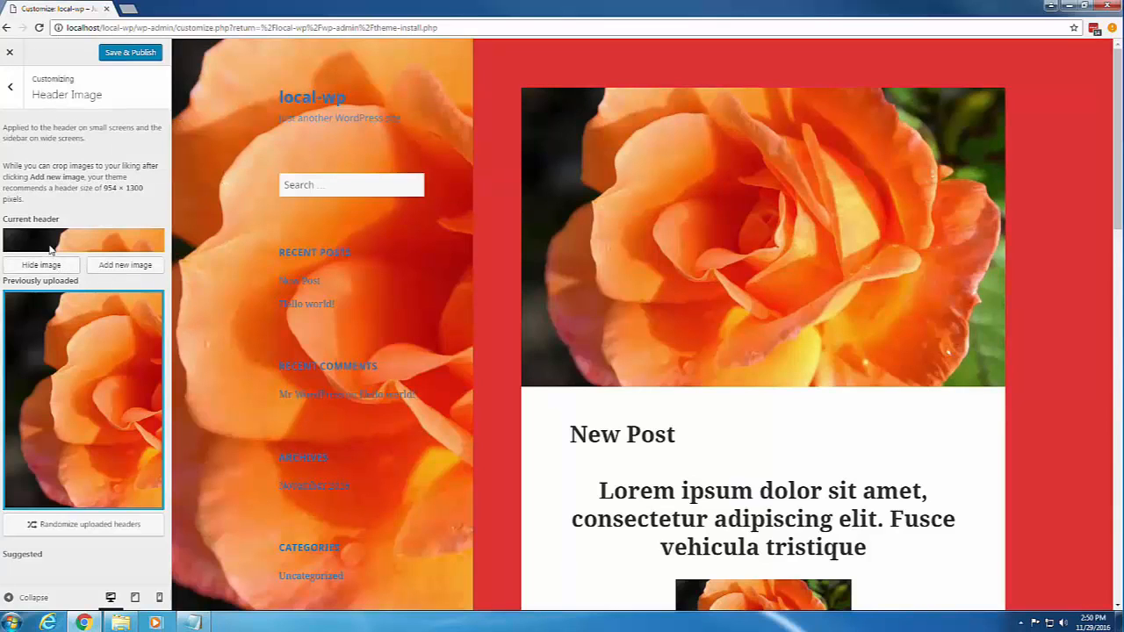
{"action": "left_click", "coordinate": [9, 86]}
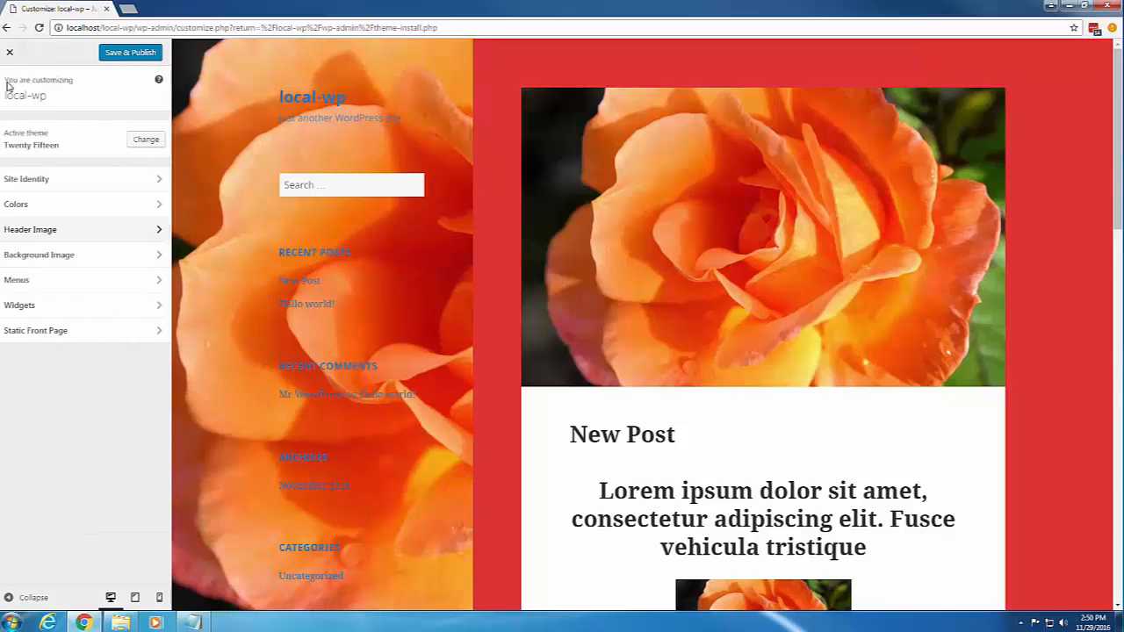
View the Background Image settings beside the site preview and return to the section list without selecting an image
{"action": "left_click", "coordinate": [100, 255]}
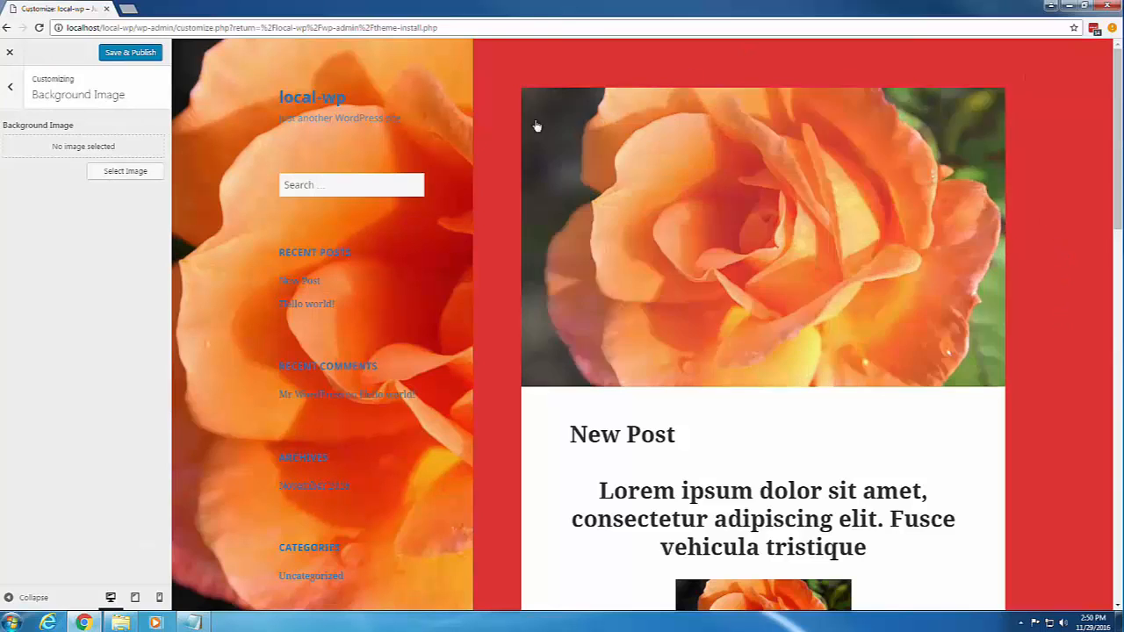
{"action": "scroll", "coordinate": [1081, 420], "scroll_direction": "down", "scroll_amount": 1}
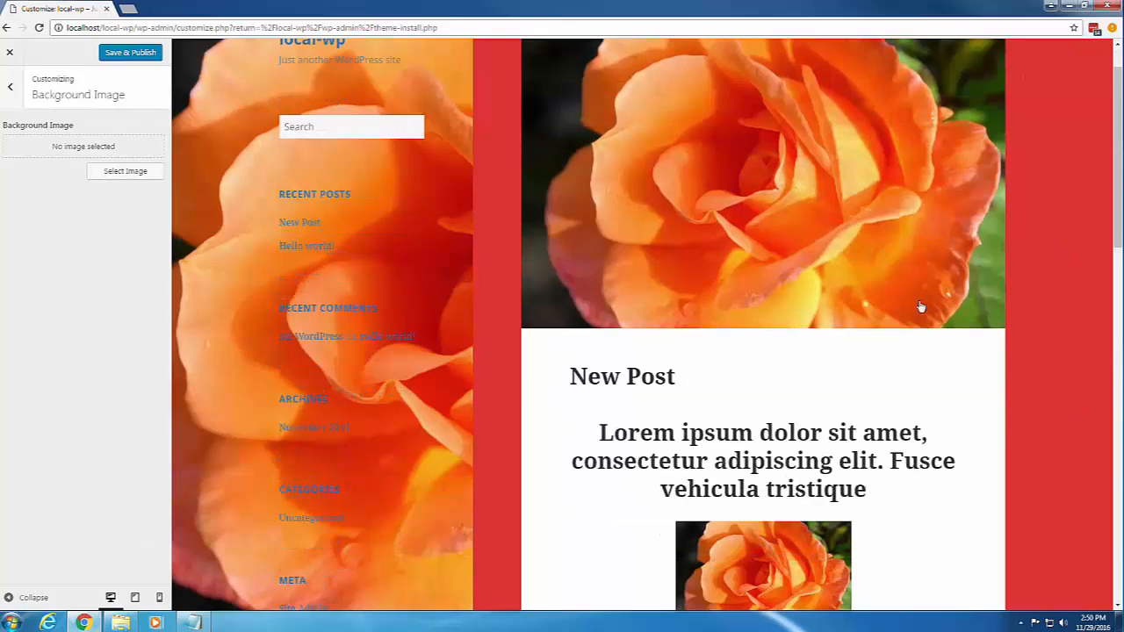
{"action": "left_click", "coordinate": [10, 88]}
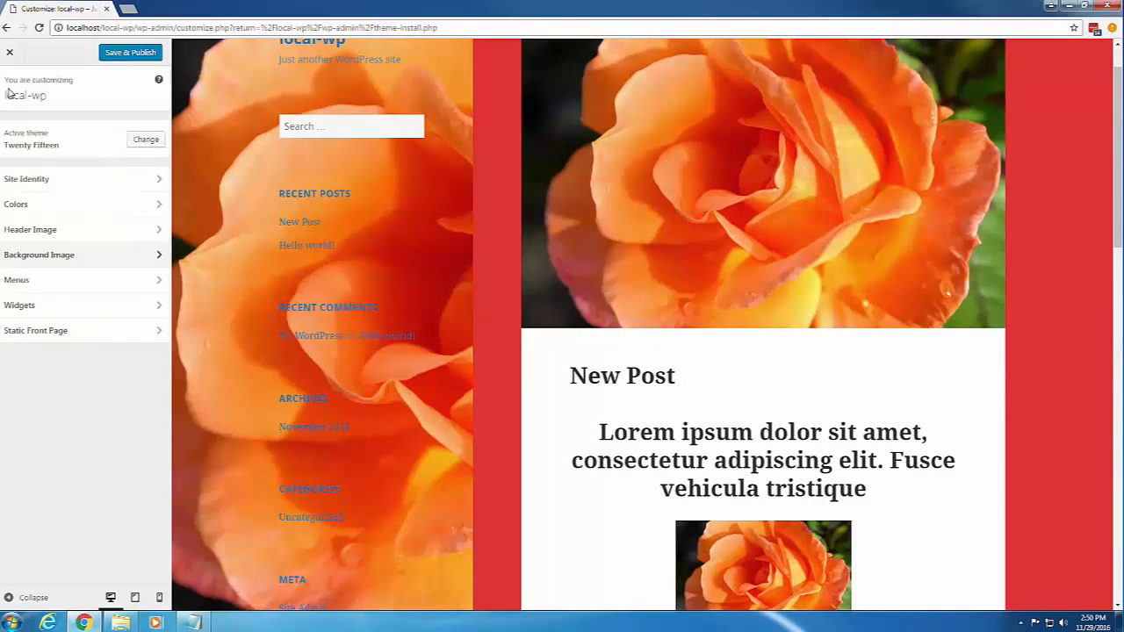
Check the menu choices for the Primary Menu and Social Links Menu locations, and return to the section list
{"action": "left_click", "coordinate": [75, 281]}
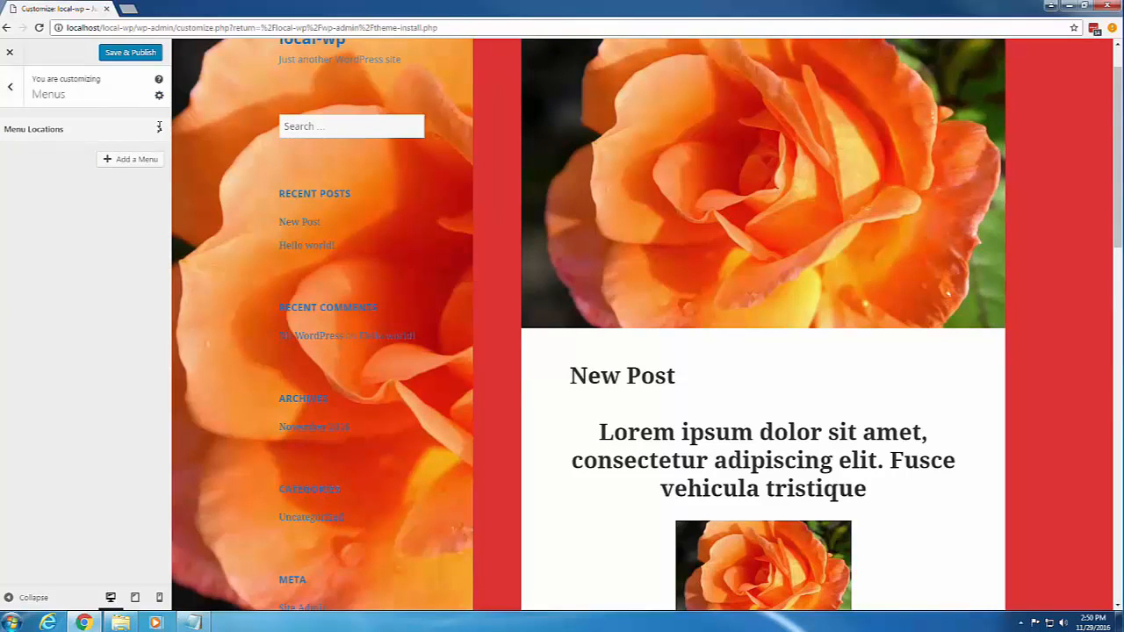
{"action": "left_click", "coordinate": [160, 131]}
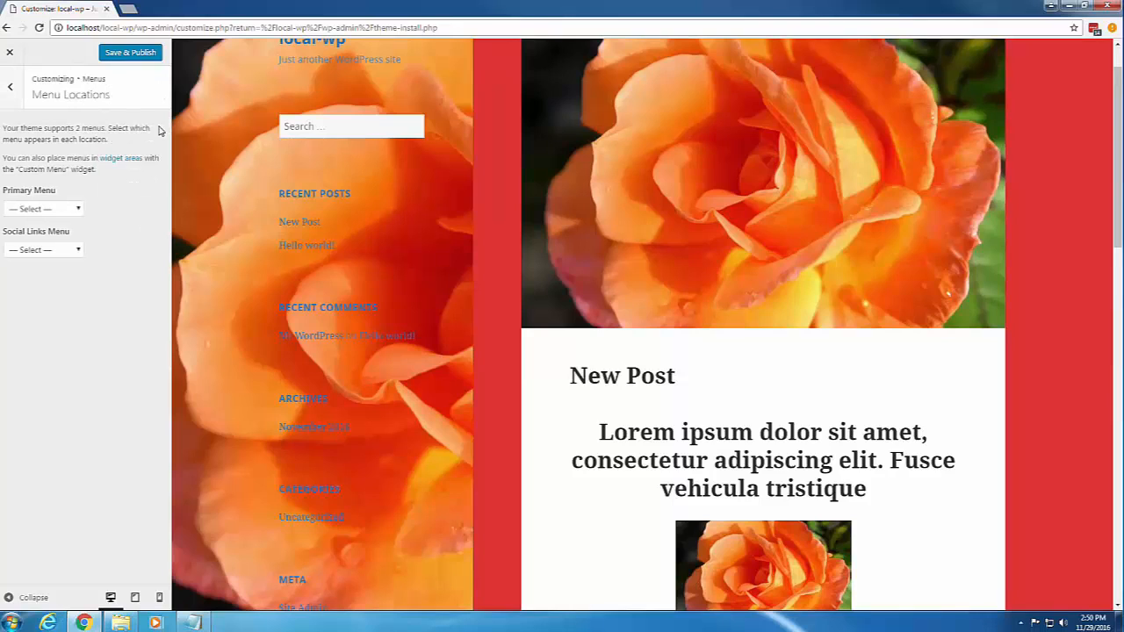
{"action": "left_click", "coordinate": [77, 210]}
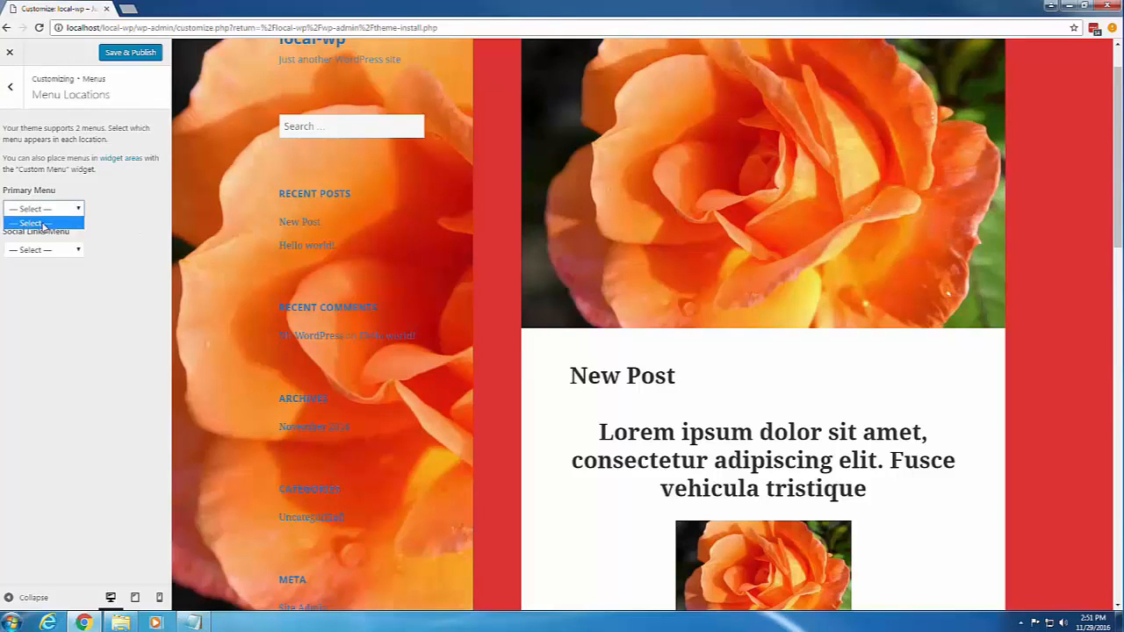
{"action": "left_click", "coordinate": [48, 225]}
{"action": "left_click", "coordinate": [77, 254]}
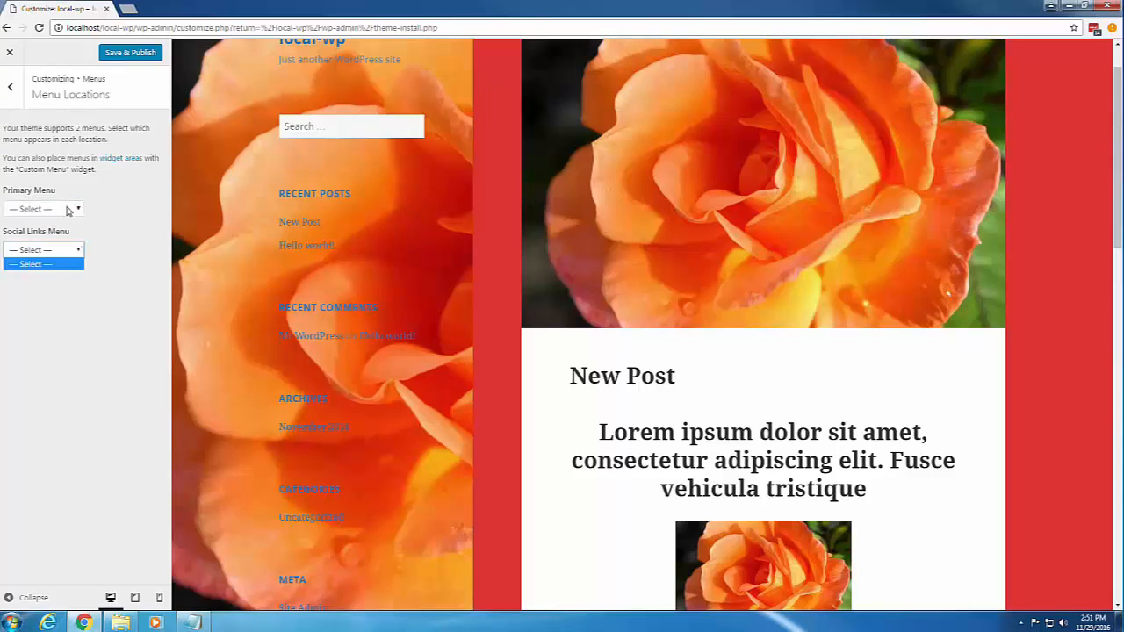
{"action": "left_click", "coordinate": [11, 88]}
{"action": "left_click", "coordinate": [11, 88]}
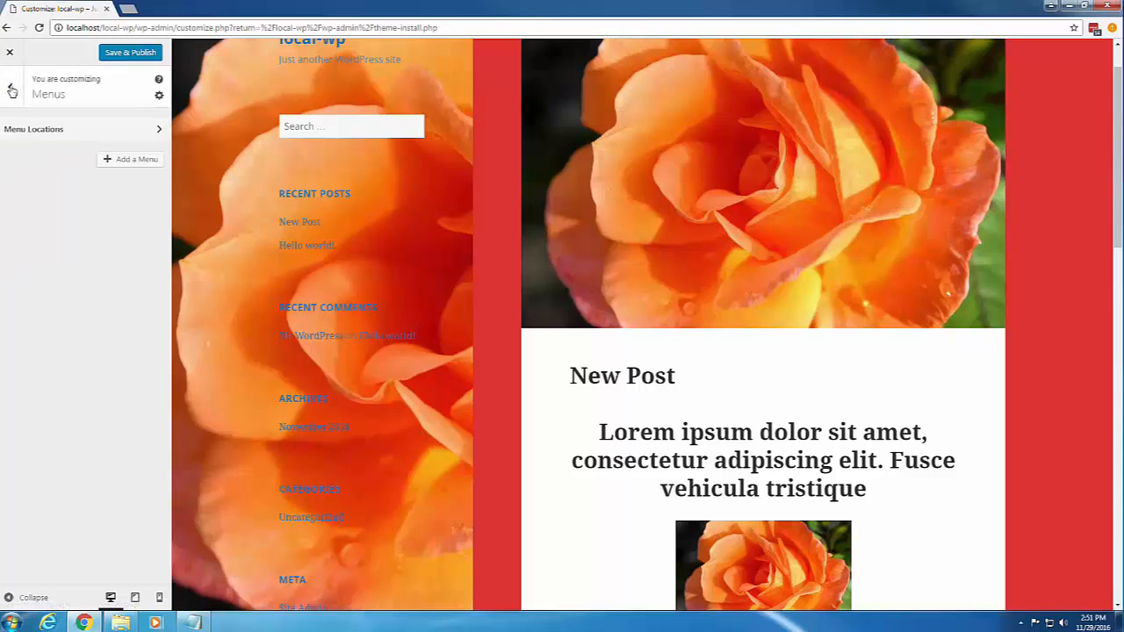
{"action": "left_click", "coordinate": [11, 88]}
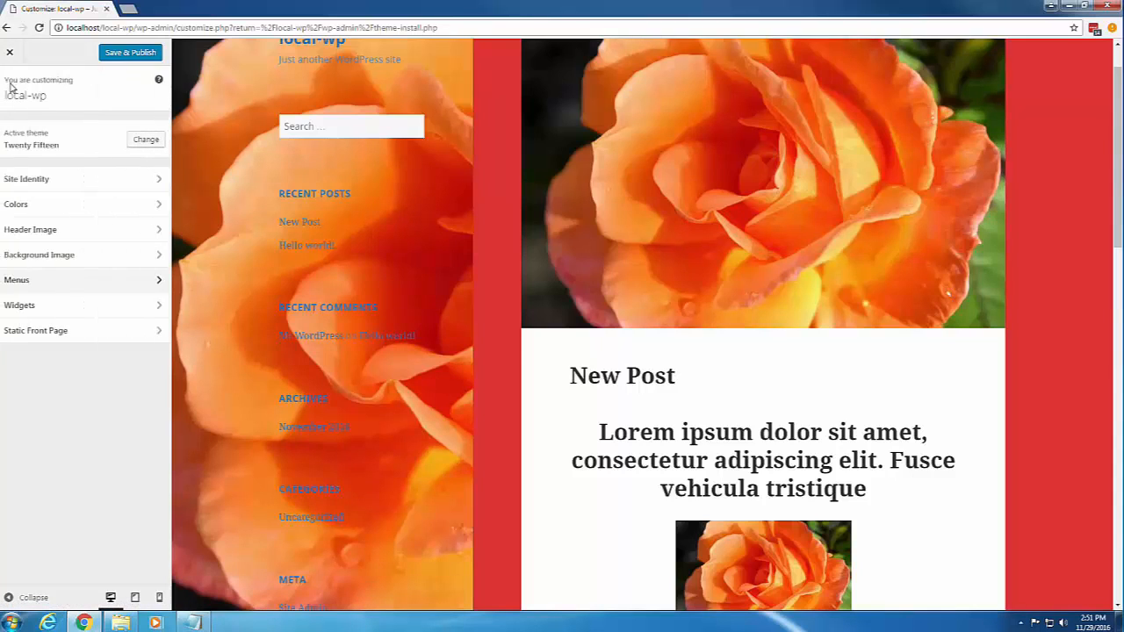
Move the Search widget to the end of the sidebar's Widget Area, below Meta
{"action": "left_click", "coordinate": [93, 308]}
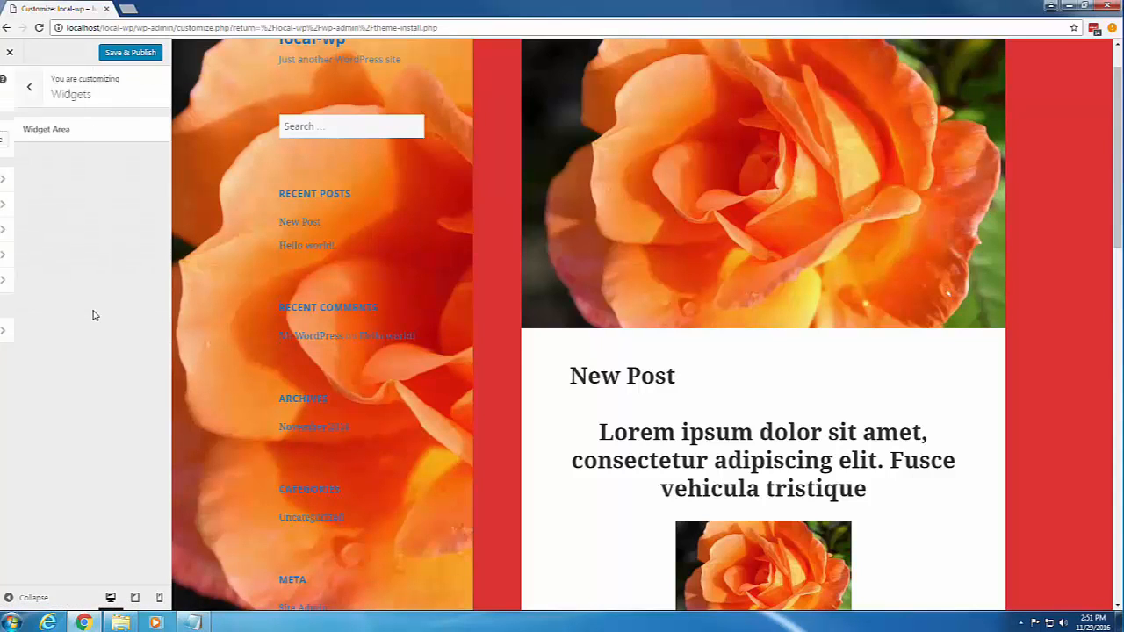
{"action": "left_click", "coordinate": [121, 131]}
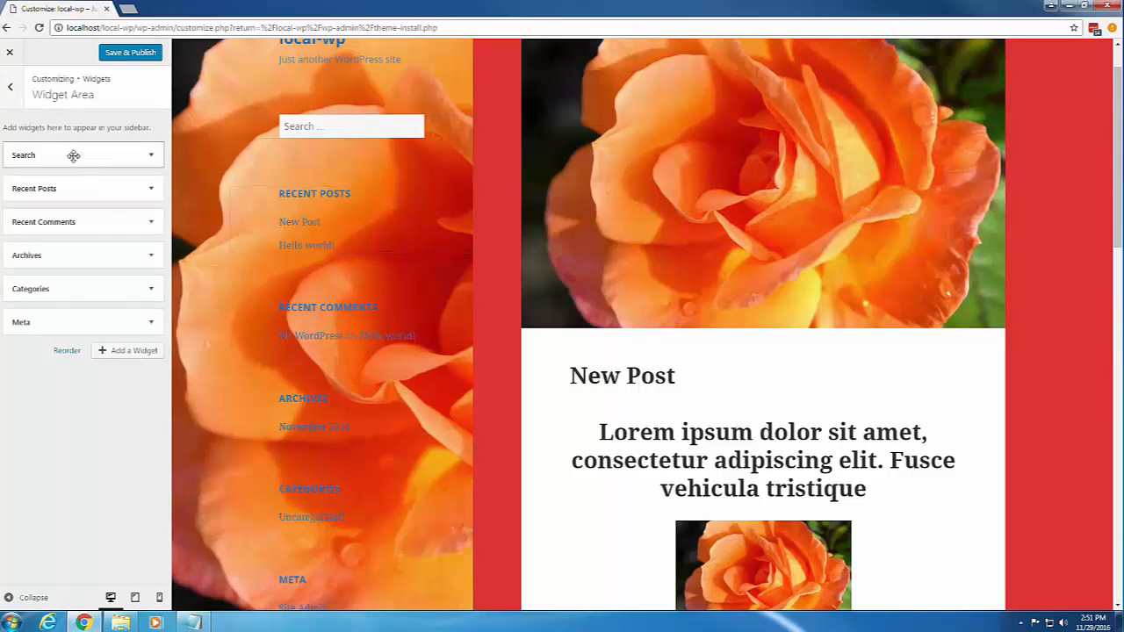
{"action": "left_click_drag", "start_coordinate": [135, 153], "coordinate": [77, 303]}
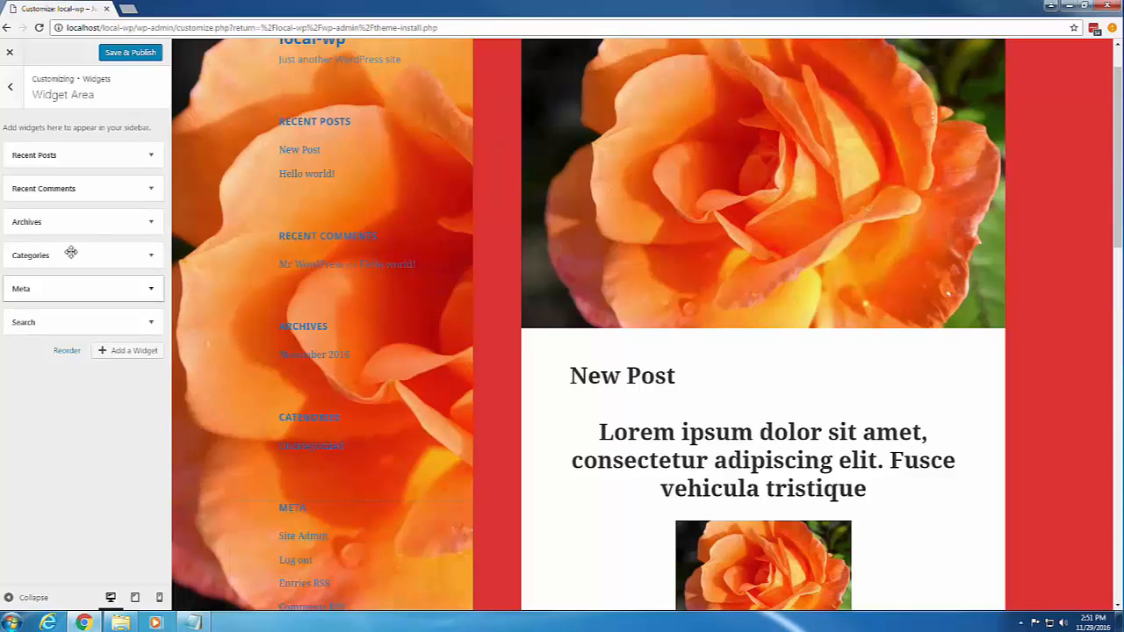
View the Categories widget's options, collapse them unchanged, and return to the customizer's section list
{"action": "left_click", "coordinate": [151, 258]}
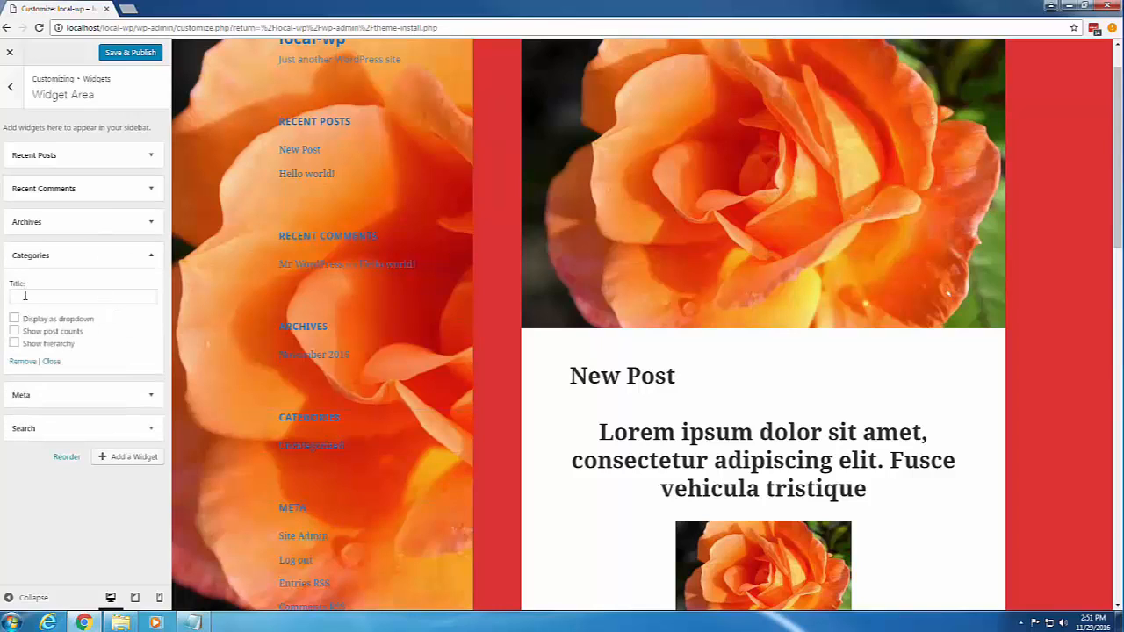
{"action": "left_click", "coordinate": [152, 256]}
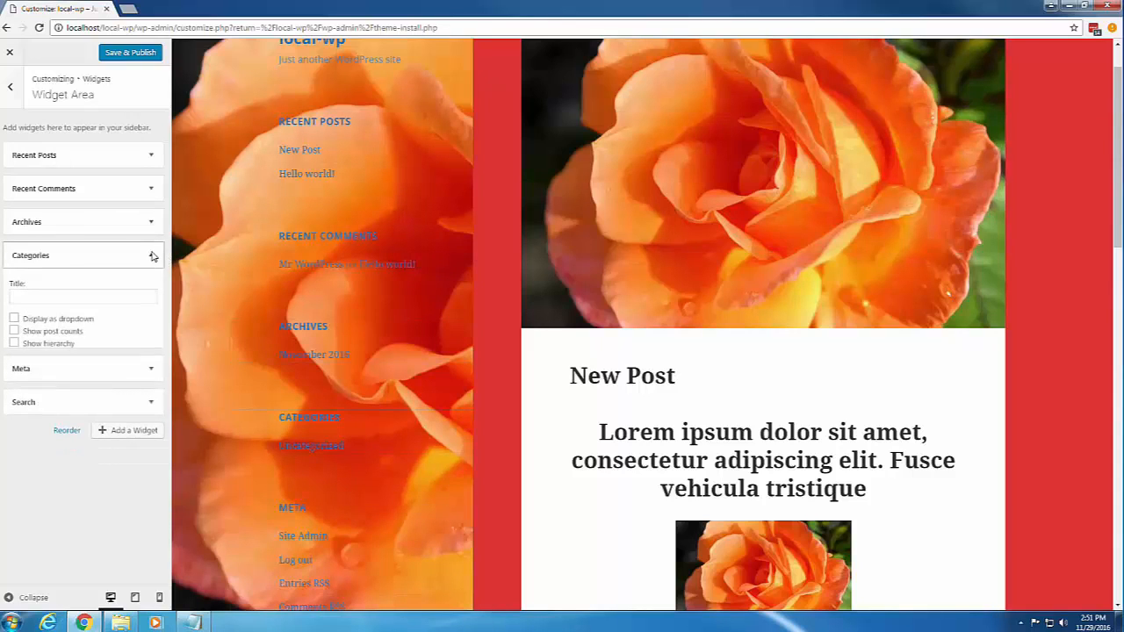
{"action": "left_click", "coordinate": [10, 87]}
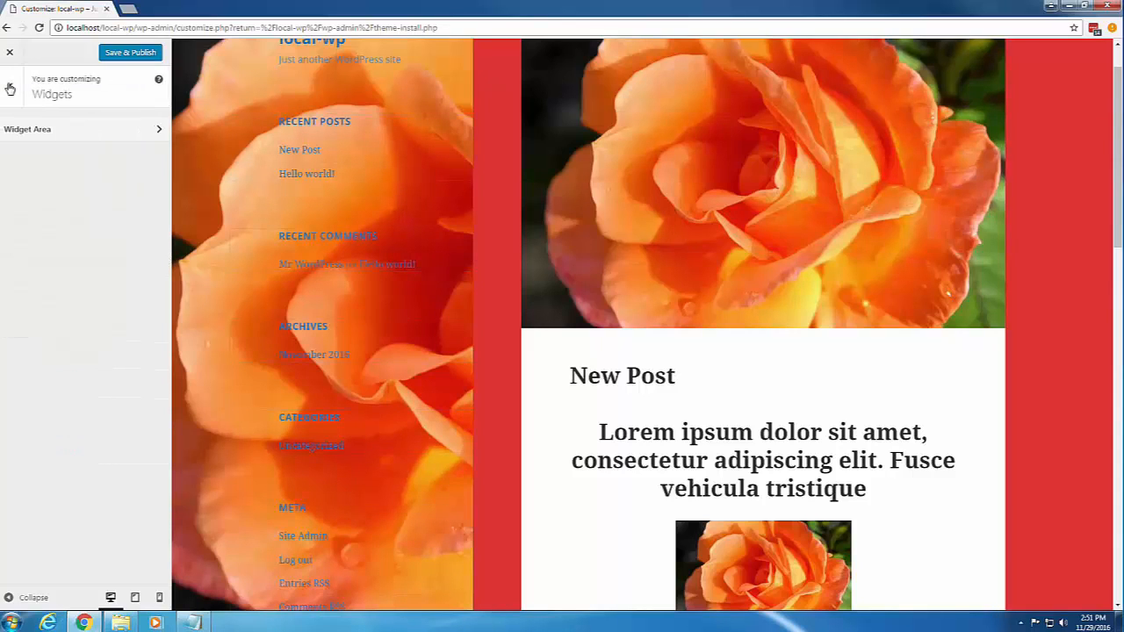
{"action": "left_click", "coordinate": [8, 87]}
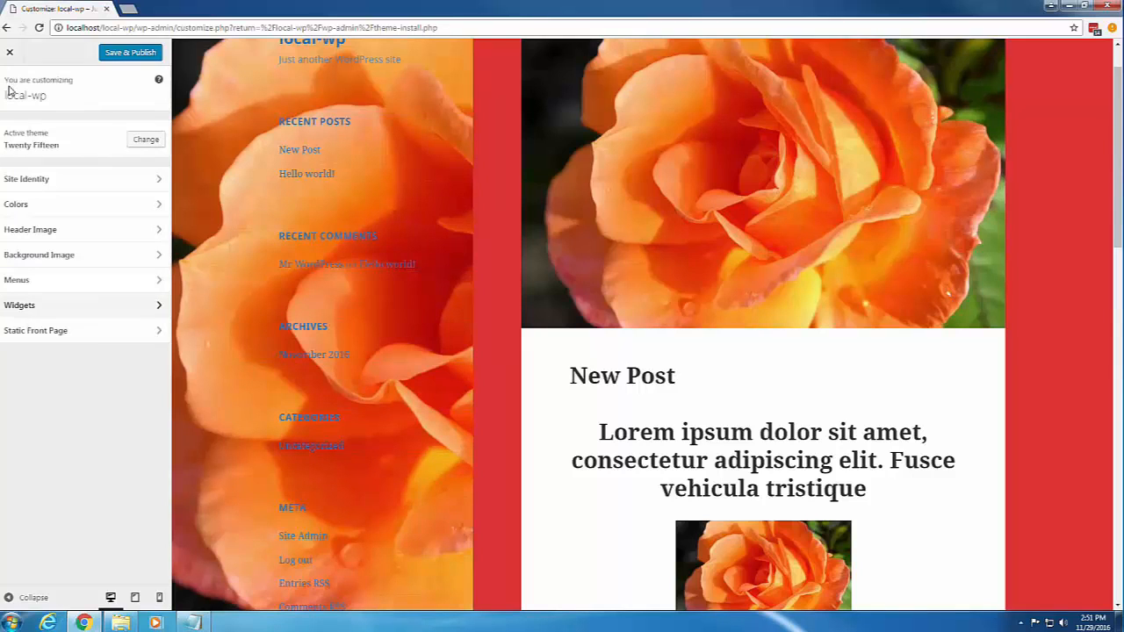
Open the Static Front Page settings and look through the latest posts in the site preview down to the footer
{"action": "left_click", "coordinate": [63, 339]}
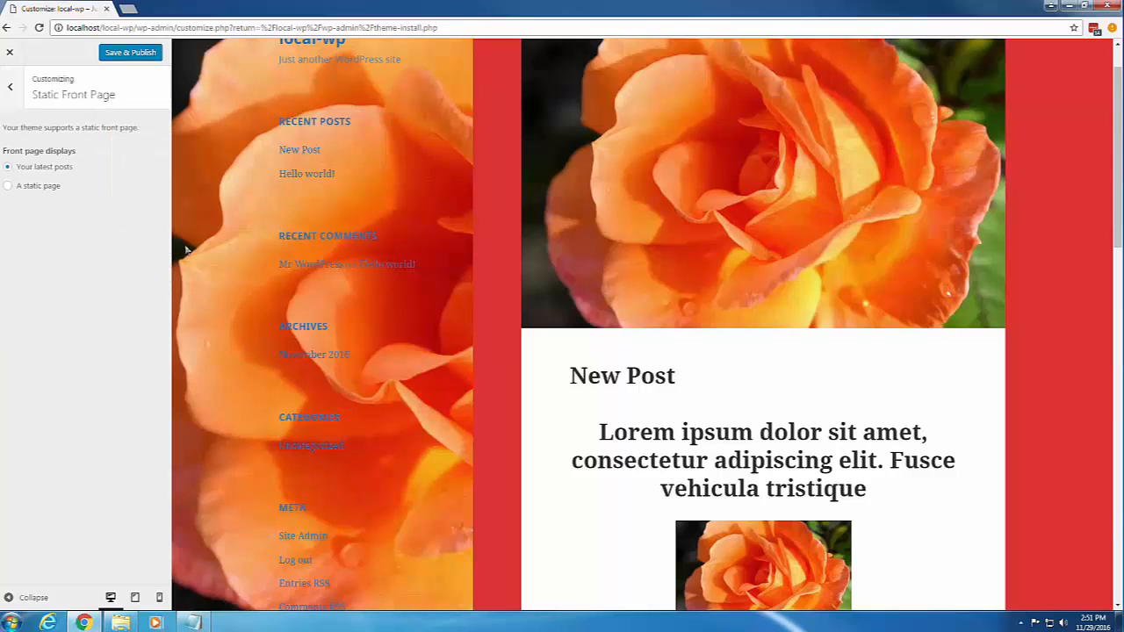
{"action": "scroll", "coordinate": [766, 281], "scroll_direction": "down", "scroll_amount": 1}
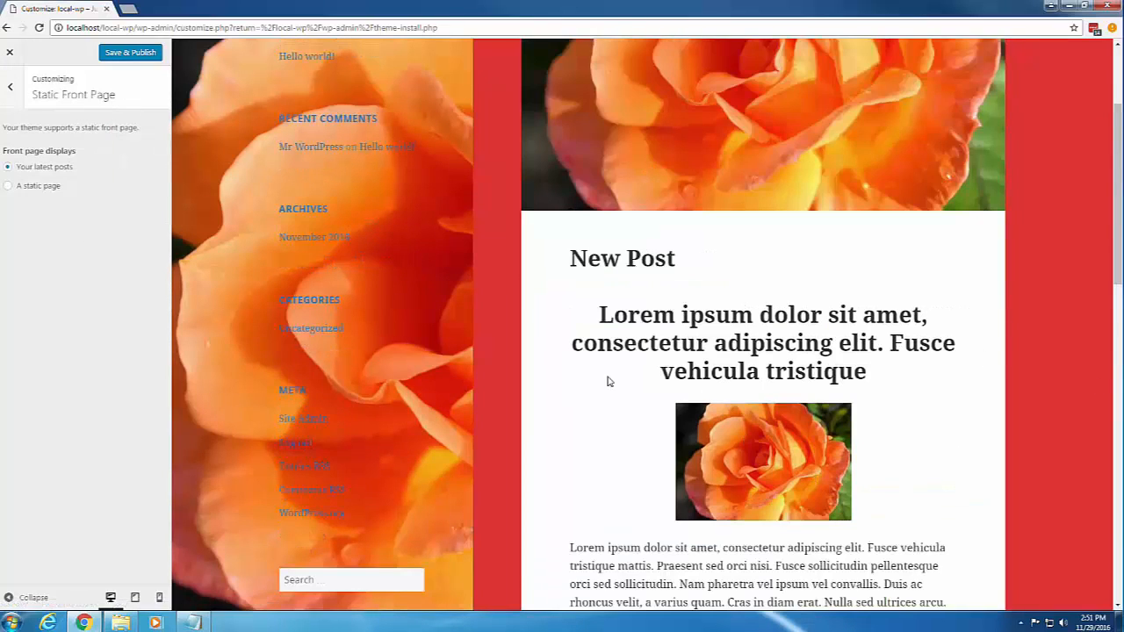
{"action": "scroll", "coordinate": [935, 395], "scroll_direction": "down", "scroll_amount": 5}
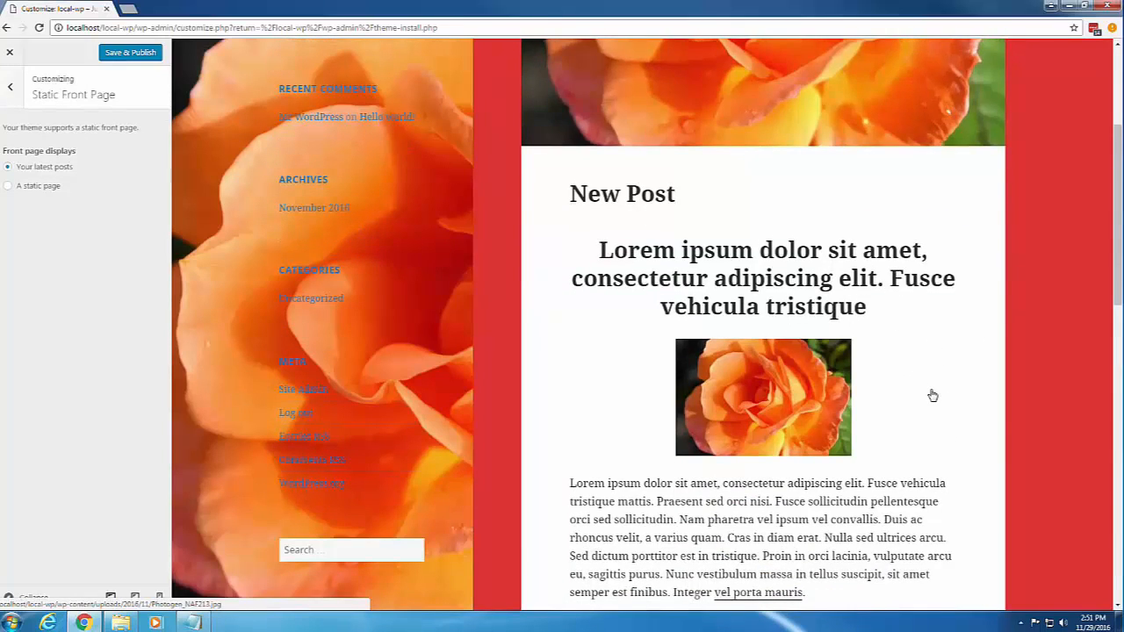
{"action": "scroll", "coordinate": [930, 391], "scroll_direction": "down", "scroll_amount": 6}
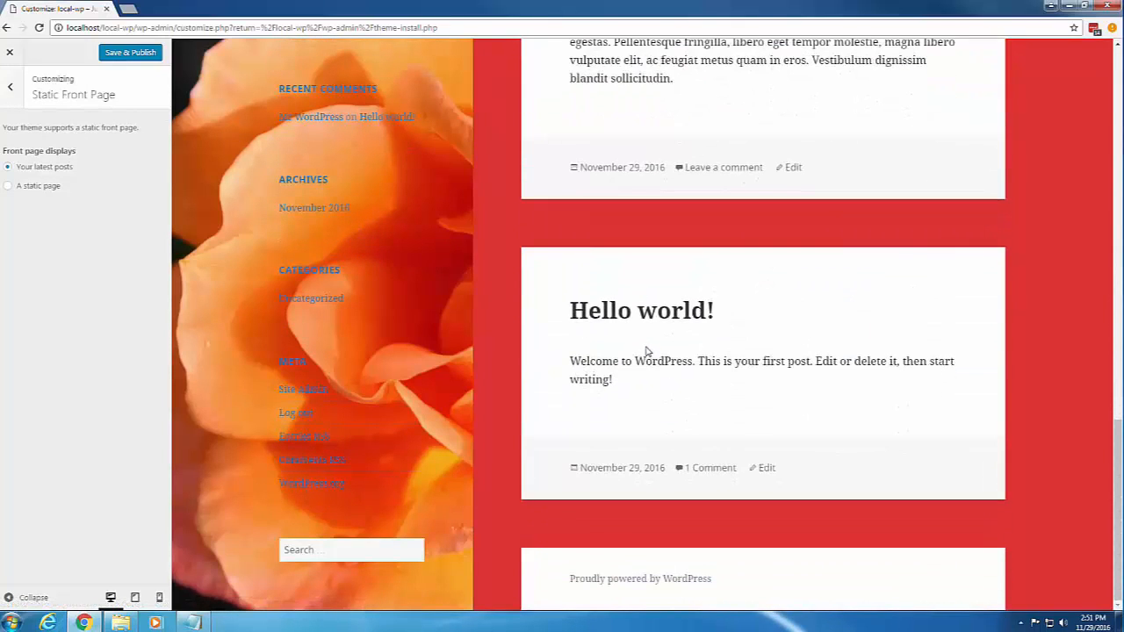
{"action": "scroll", "coordinate": [646, 353], "scroll_direction": "up", "scroll_amount": 6}
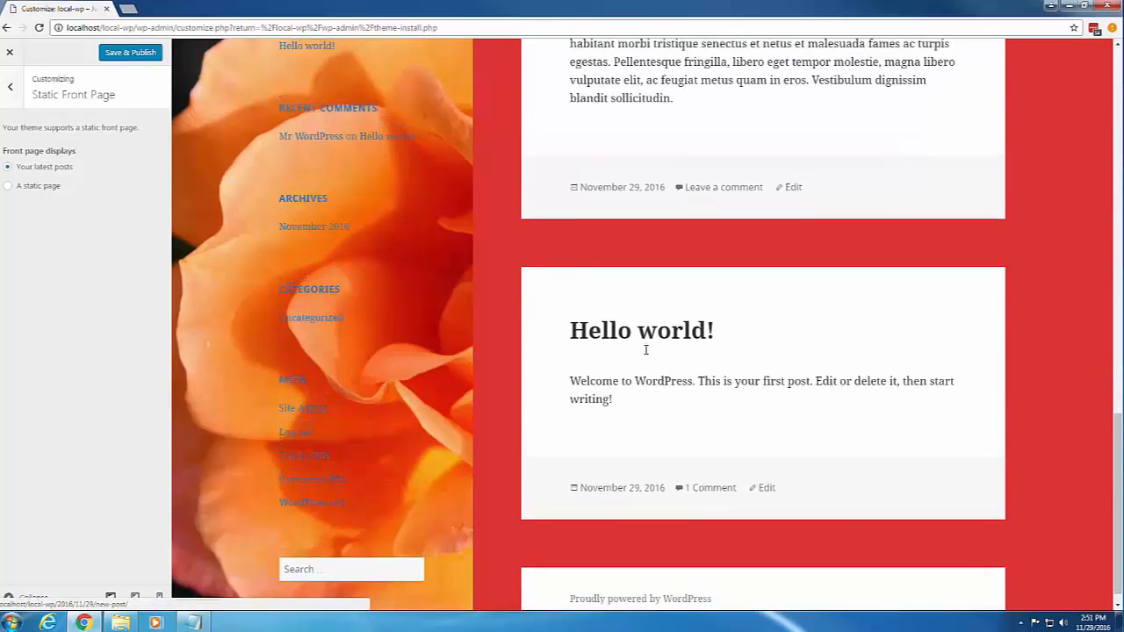
{"action": "scroll", "coordinate": [647, 346], "scroll_direction": "up", "scroll_amount": 3}
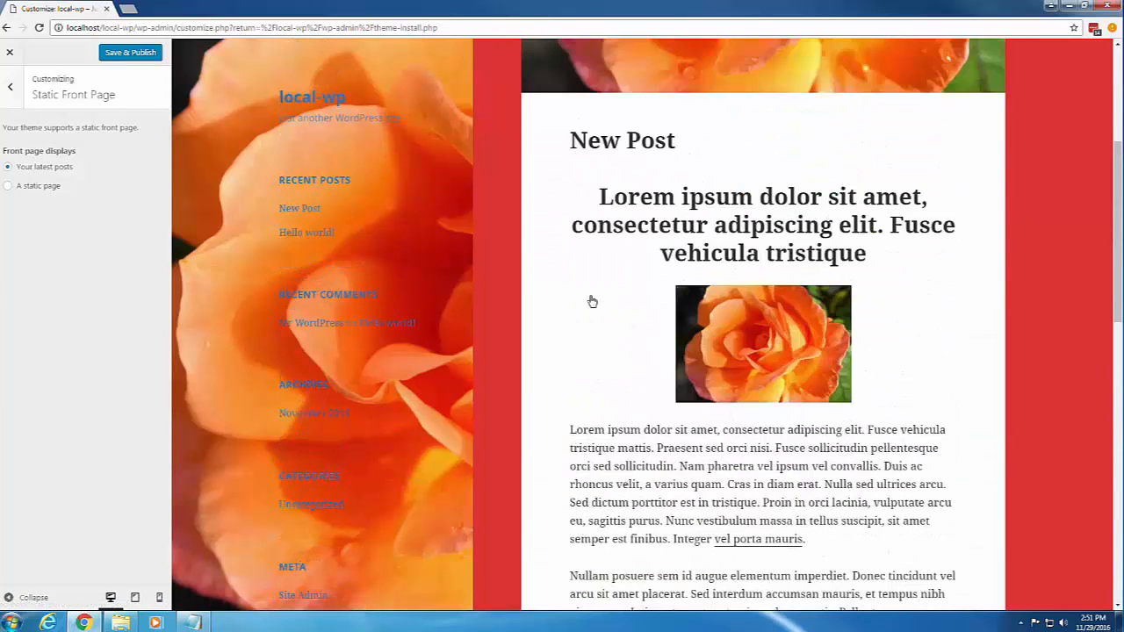
{"action": "scroll", "coordinate": [661, 175], "scroll_direction": "up", "scroll_amount": 4}
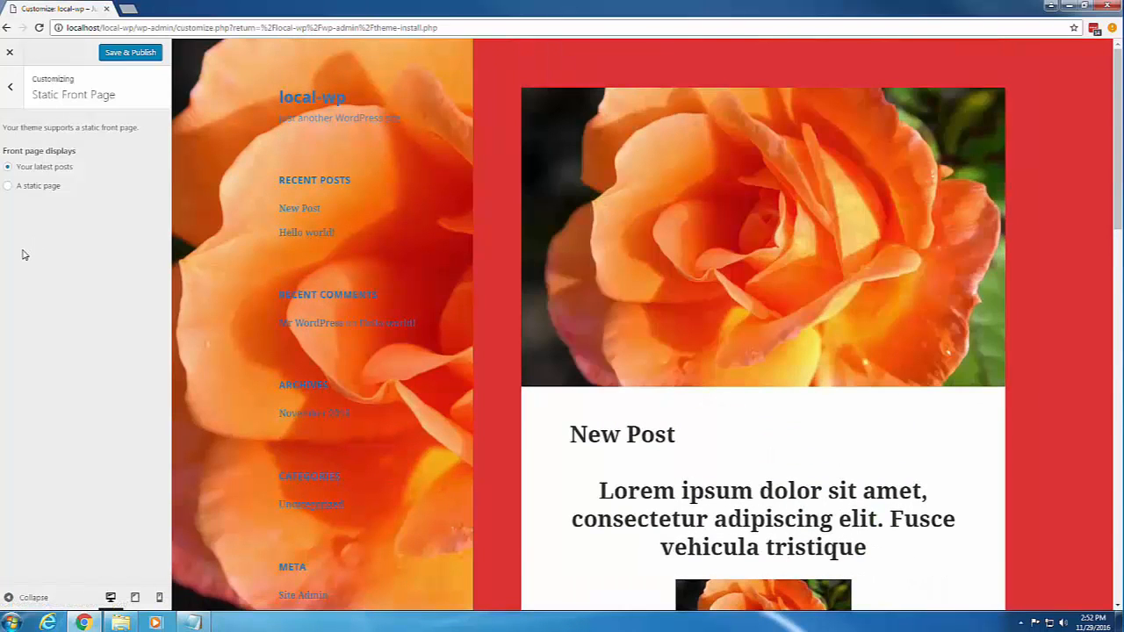
Make the front page display a static page, using New Page as the front page
{"action": "left_click", "coordinate": [9, 187]}
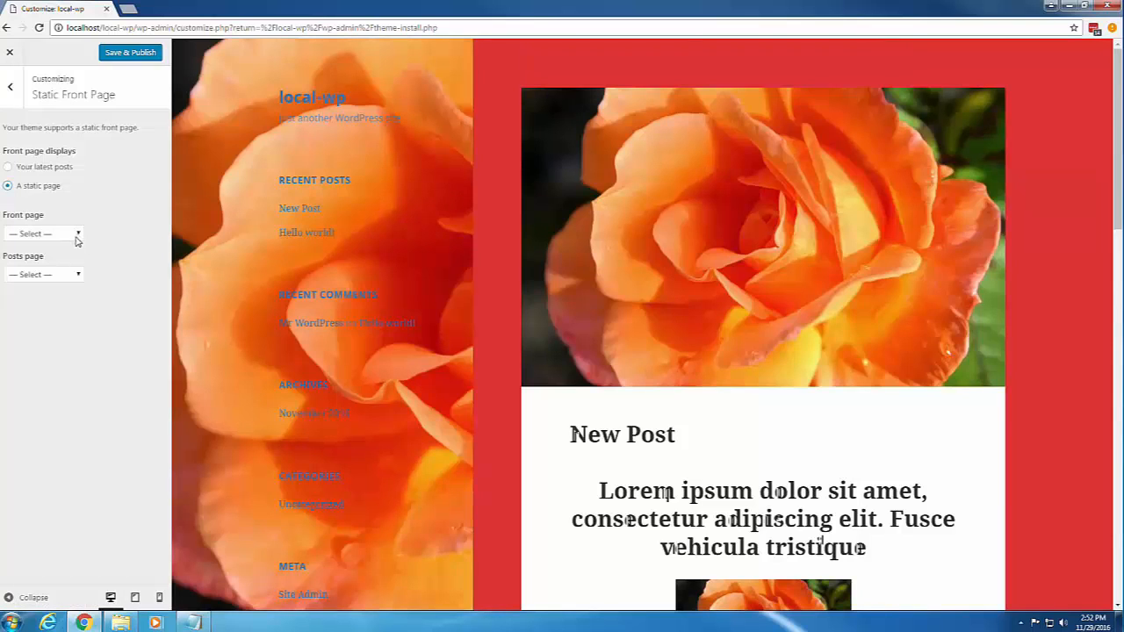
{"action": "left_click", "coordinate": [77, 235]}
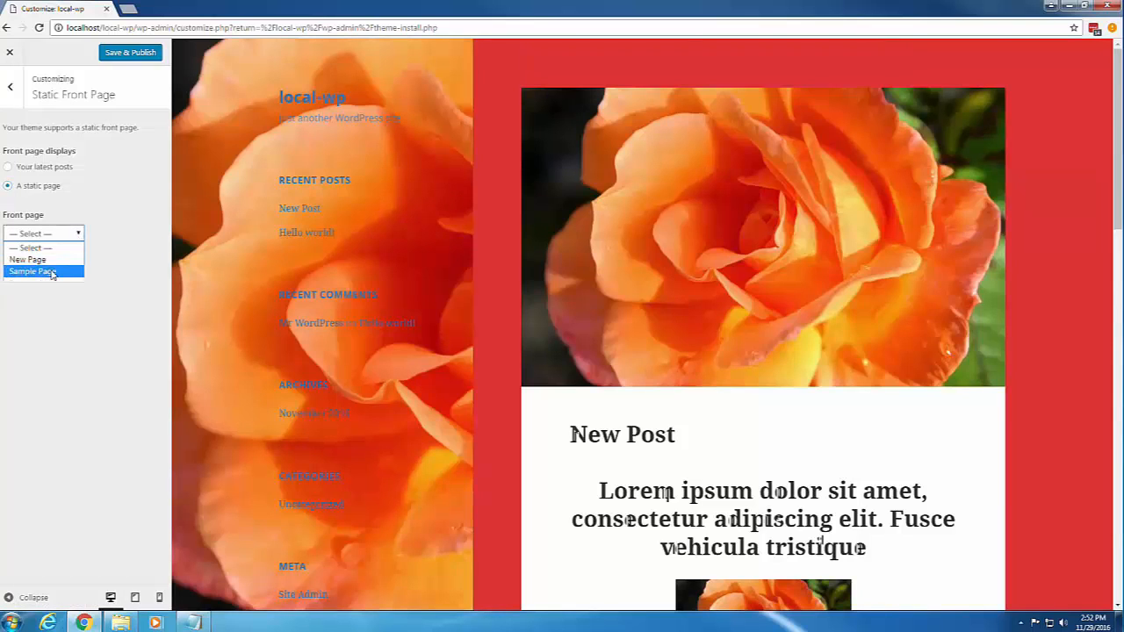
{"action": "left_click", "coordinate": [51, 260]}
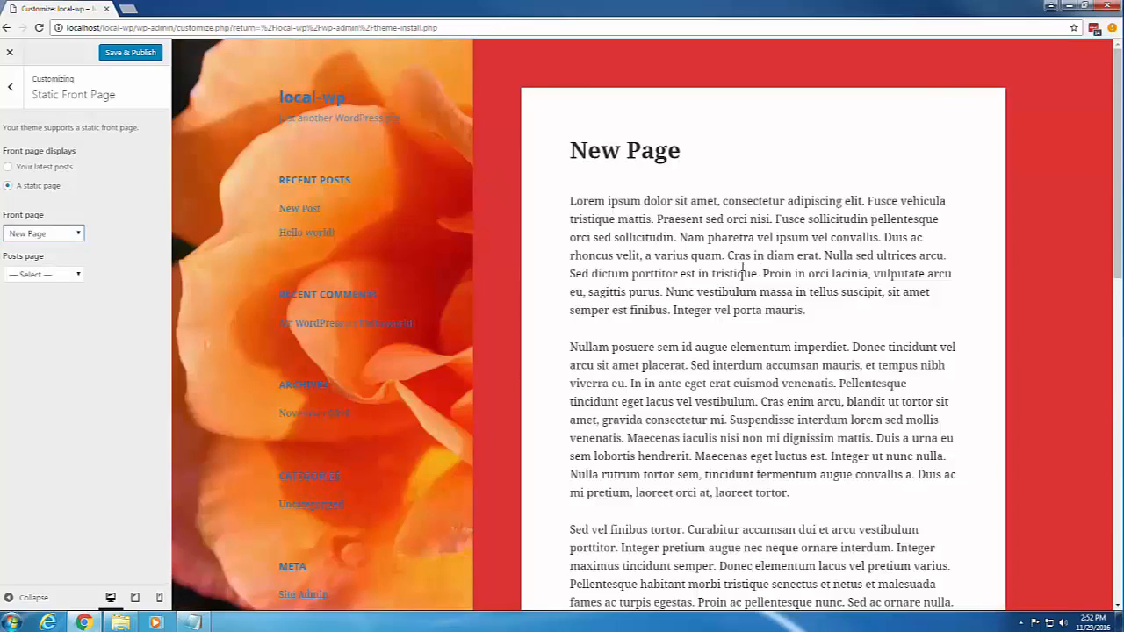
Look through the New Page front page in the site preview down to its footer, and leave the customizer without saving
{"action": "scroll", "coordinate": [742, 266], "scroll_direction": "down", "scroll_amount": 3}
{"action": "scroll", "coordinate": [738, 268], "scroll_direction": "up", "scroll_amount": 3}
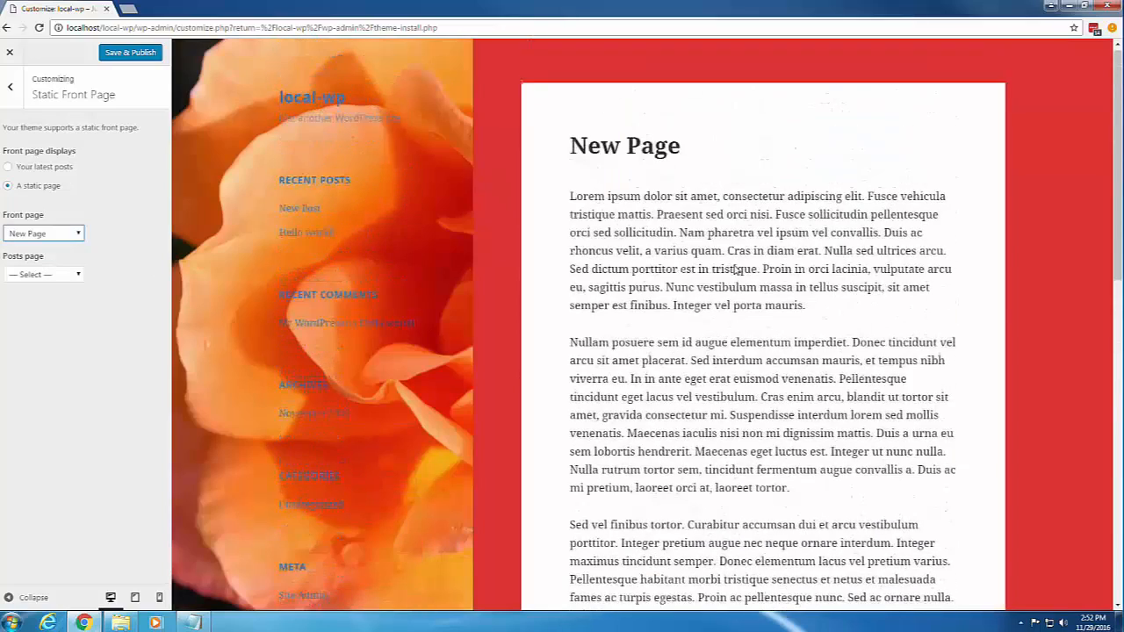
{"action": "scroll", "coordinate": [669, 255], "scroll_direction": "down", "scroll_amount": 10}
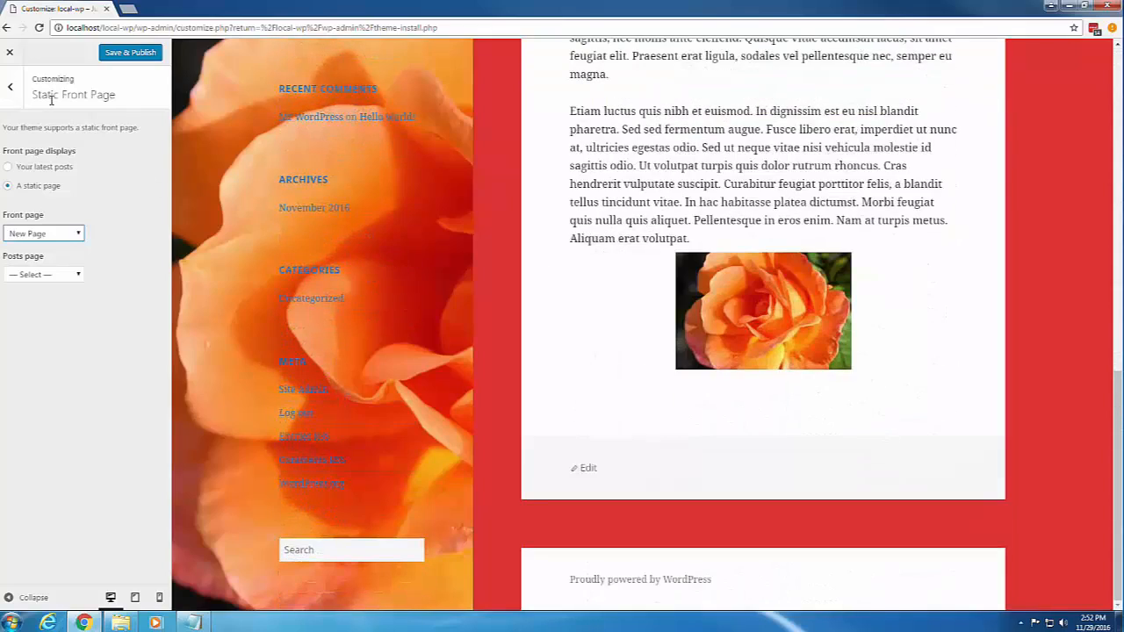
{"action": "left_click", "coordinate": [10, 86]}
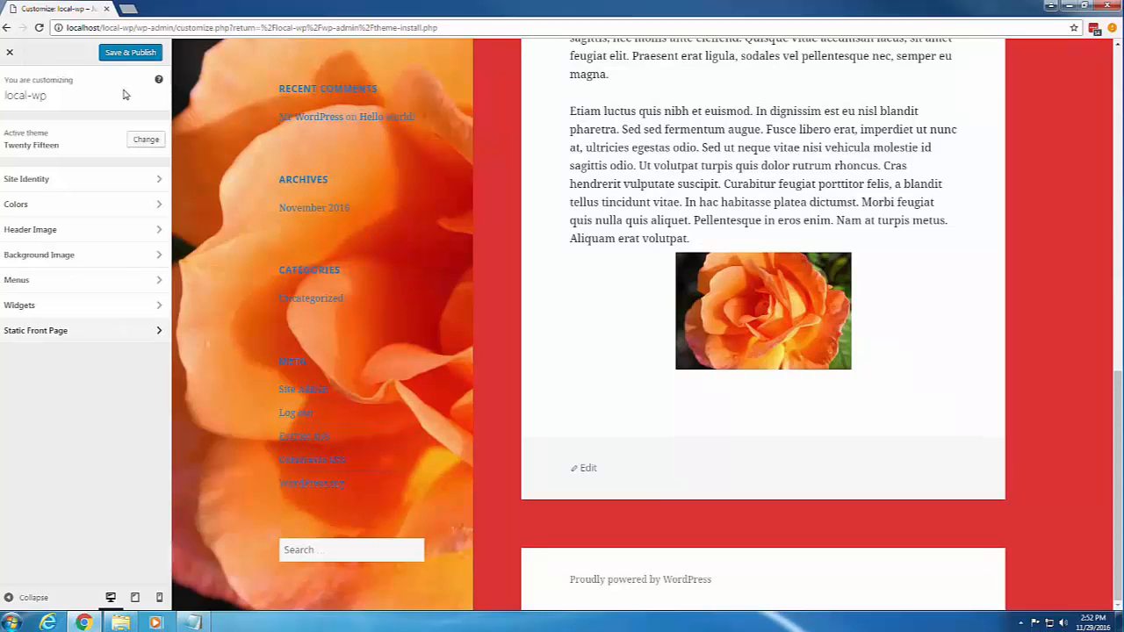
{"action": "left_click", "coordinate": [10, 53]}
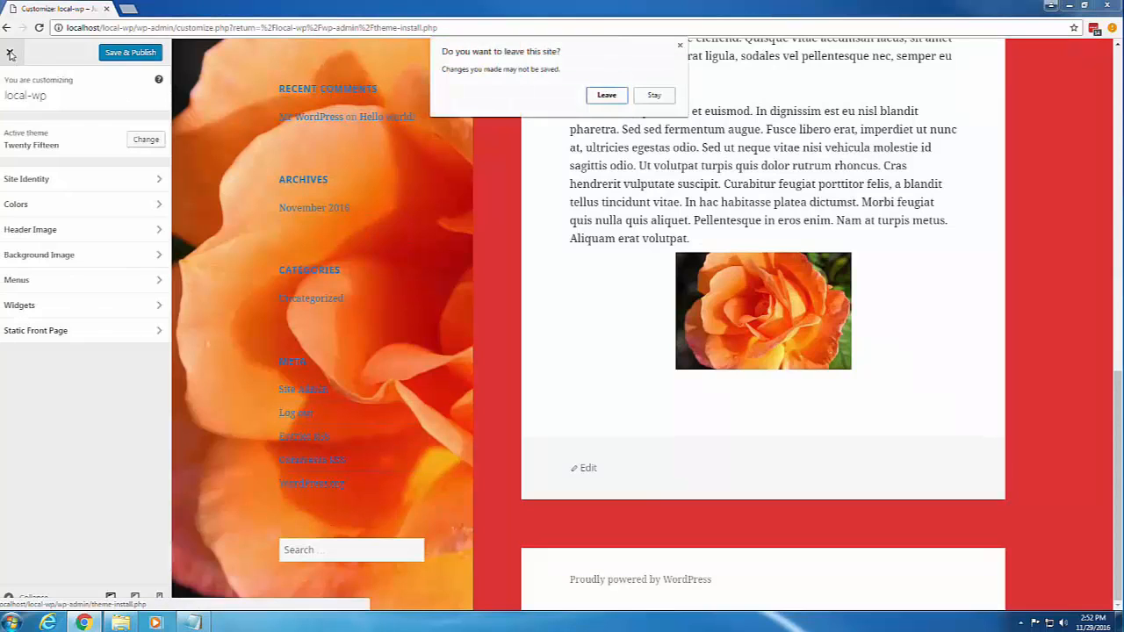
{"action": "left_click", "coordinate": [607, 95]}
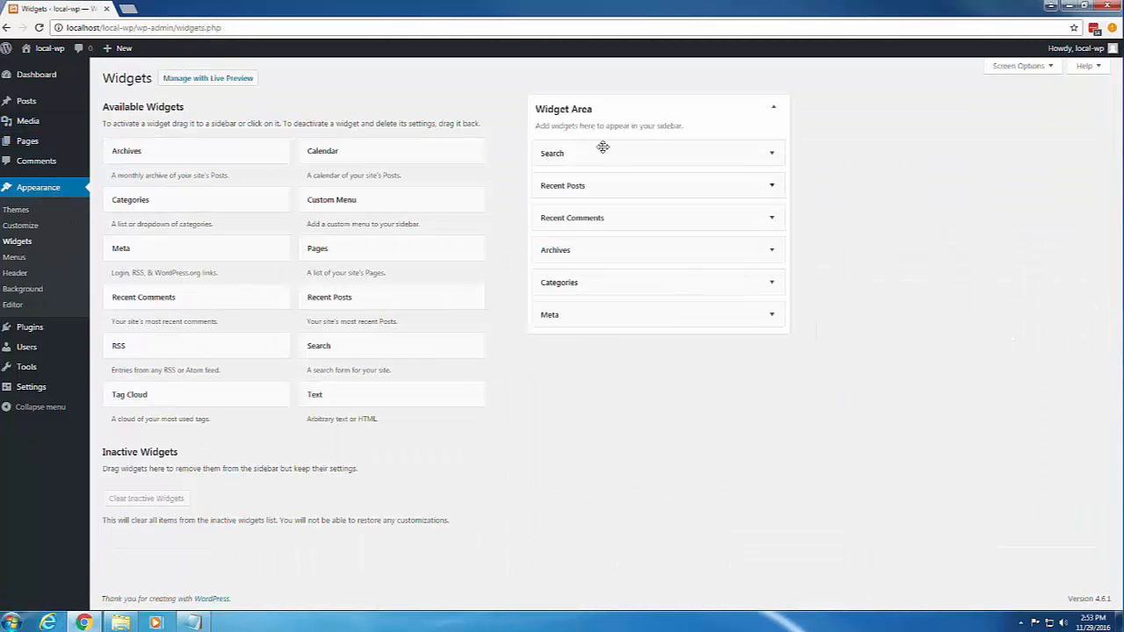
Move the Search widget below Recent Comments in the Widget Area, and check the Recent Comments widget's options
{"action": "left_click_drag", "start_coordinate": [683, 166], "coordinate": [767, 206]}
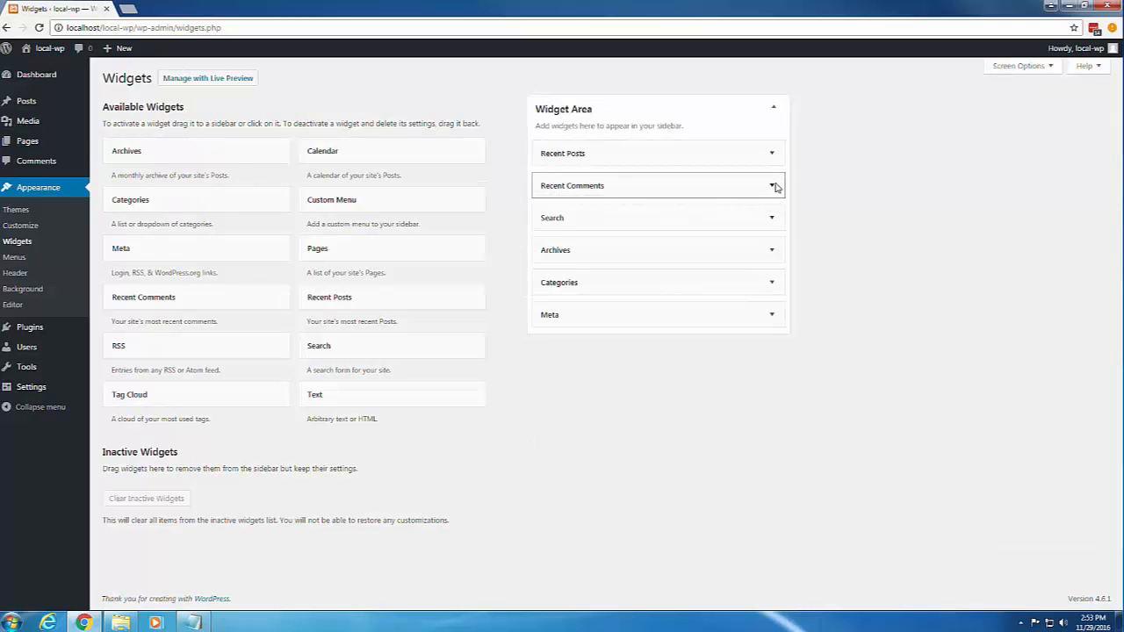
{"action": "left_click", "coordinate": [773, 186]}
{"action": "left_click", "coordinate": [773, 186]}
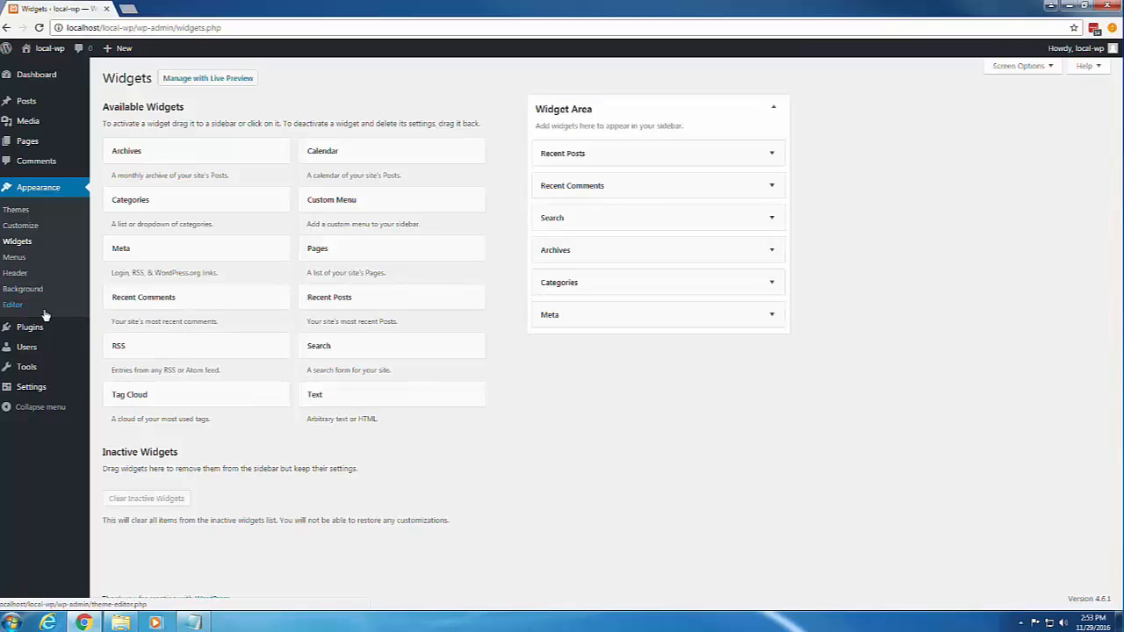
Create a new navigation menu named "main menu"
{"action": "left_click", "coordinate": [11, 258]}
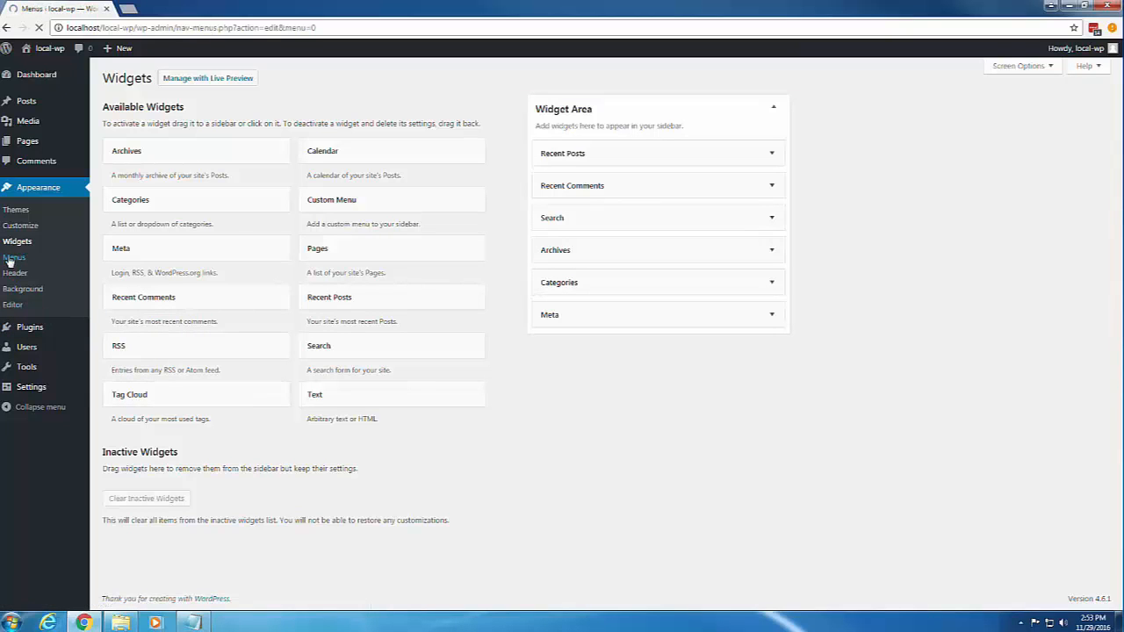
{"action": "left_click", "coordinate": [356, 178]}
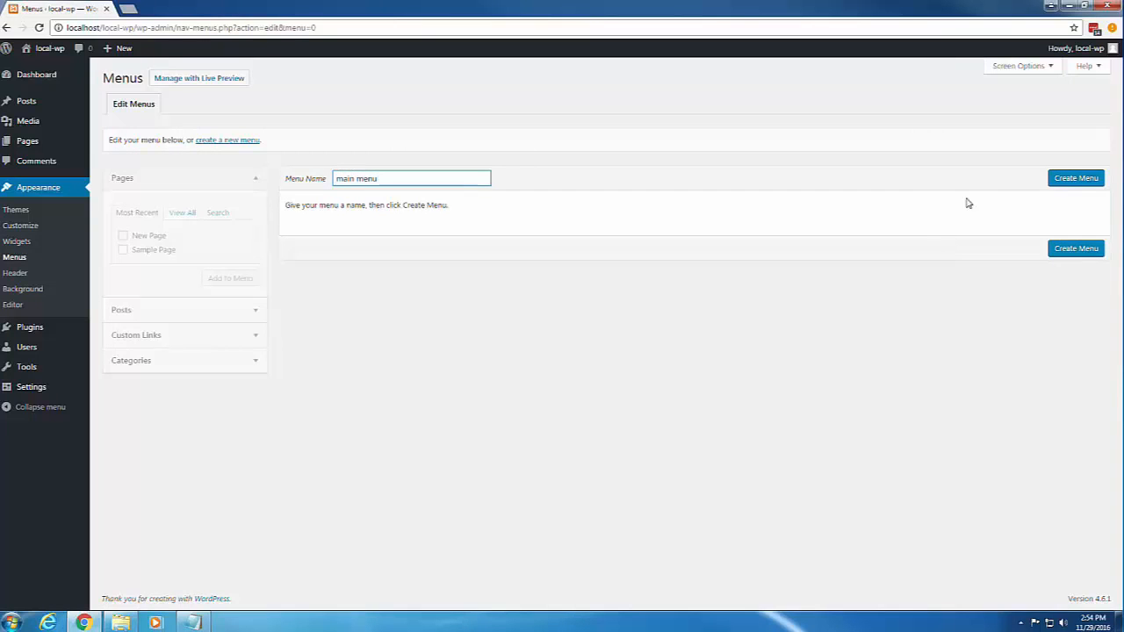
{"action": "left_click", "coordinate": [1068, 180]}
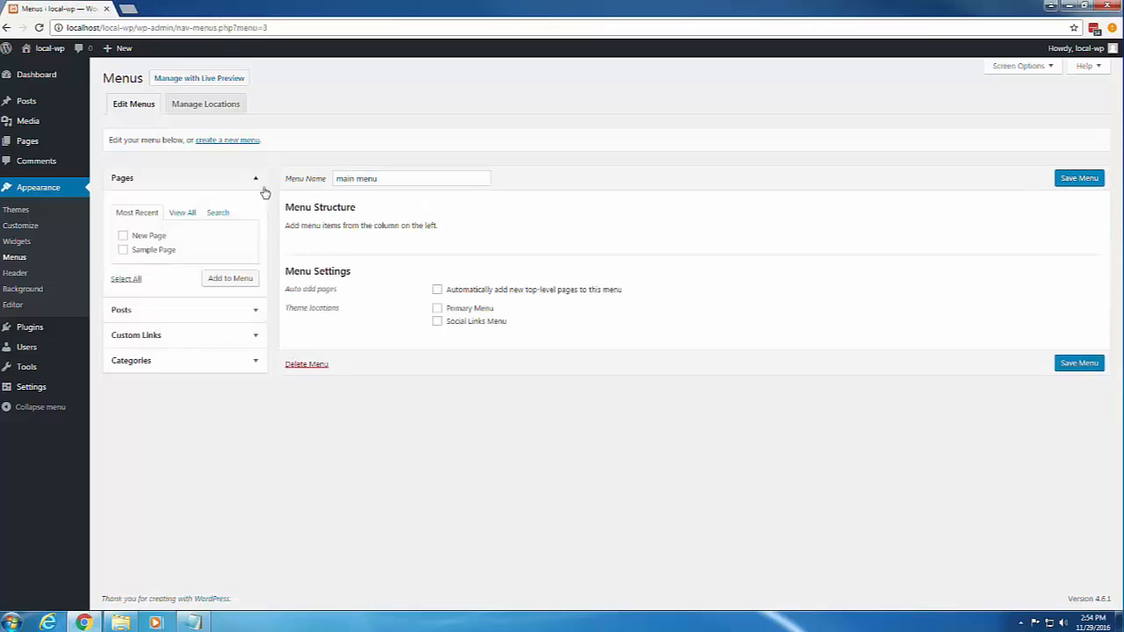
Add New Page and Sample Page to the menu with Sample Page as a sub item of New Page, and save it
{"action": "left_click", "coordinate": [123, 235]}
{"action": "left_click", "coordinate": [123, 250]}
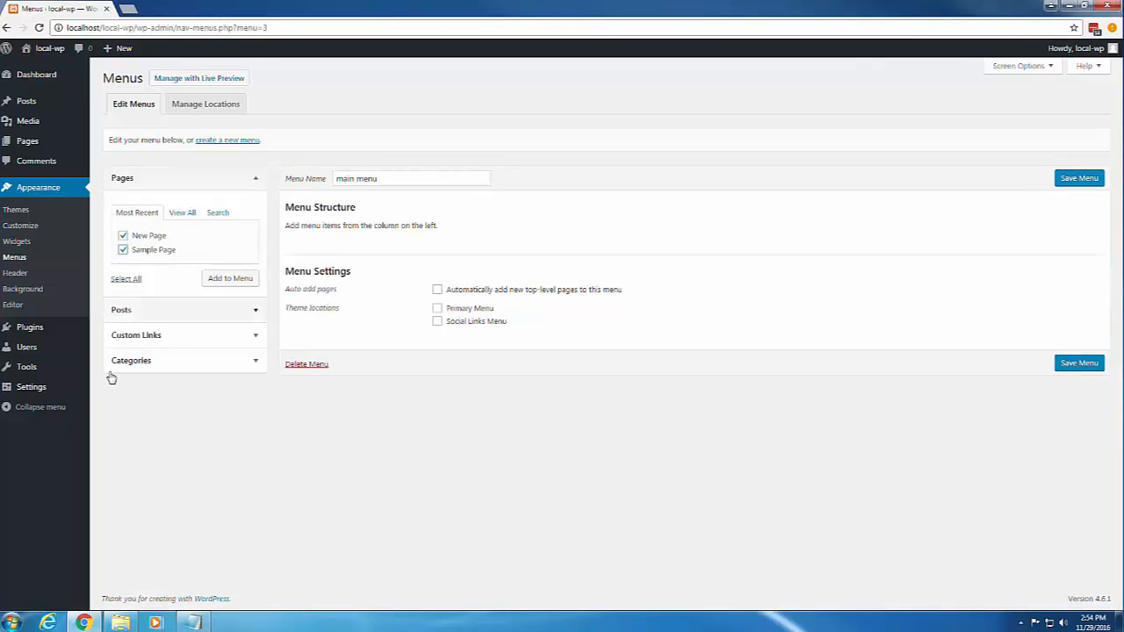
{"action": "left_click", "coordinate": [225, 284]}
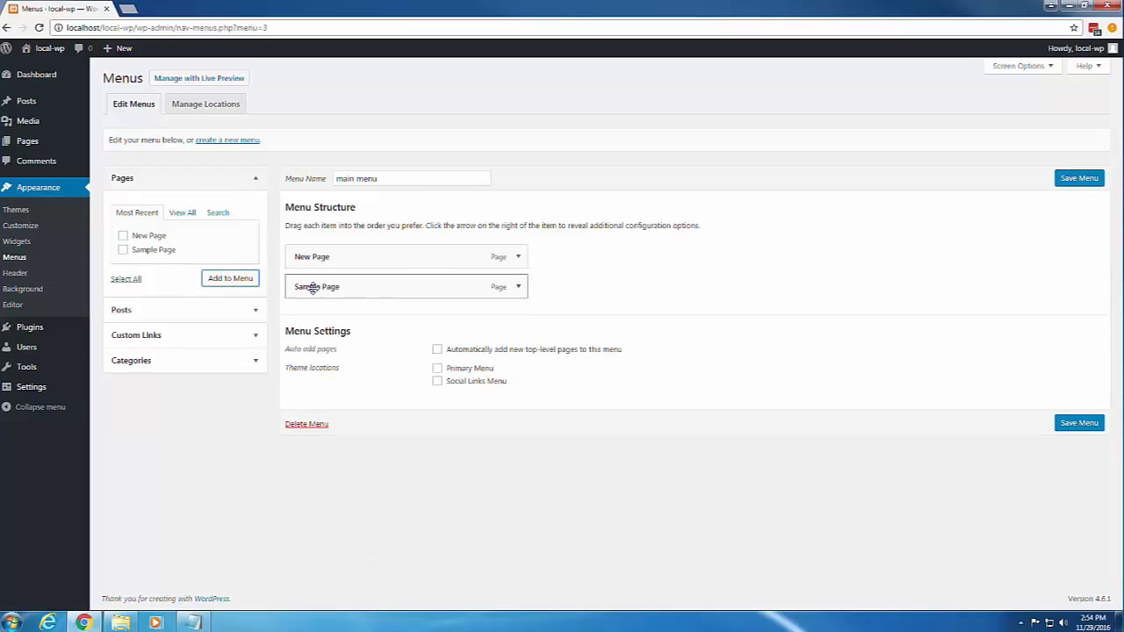
{"action": "left_click_drag", "start_coordinate": [406, 288], "coordinate": [370, 286]}
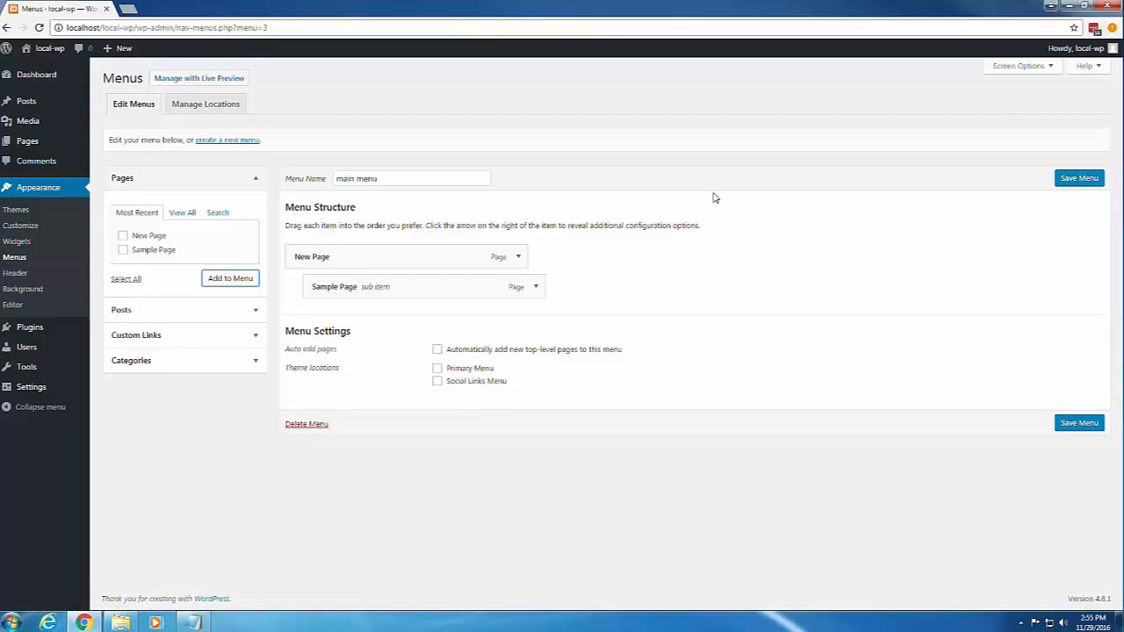
{"action": "left_click", "coordinate": [1079, 178]}
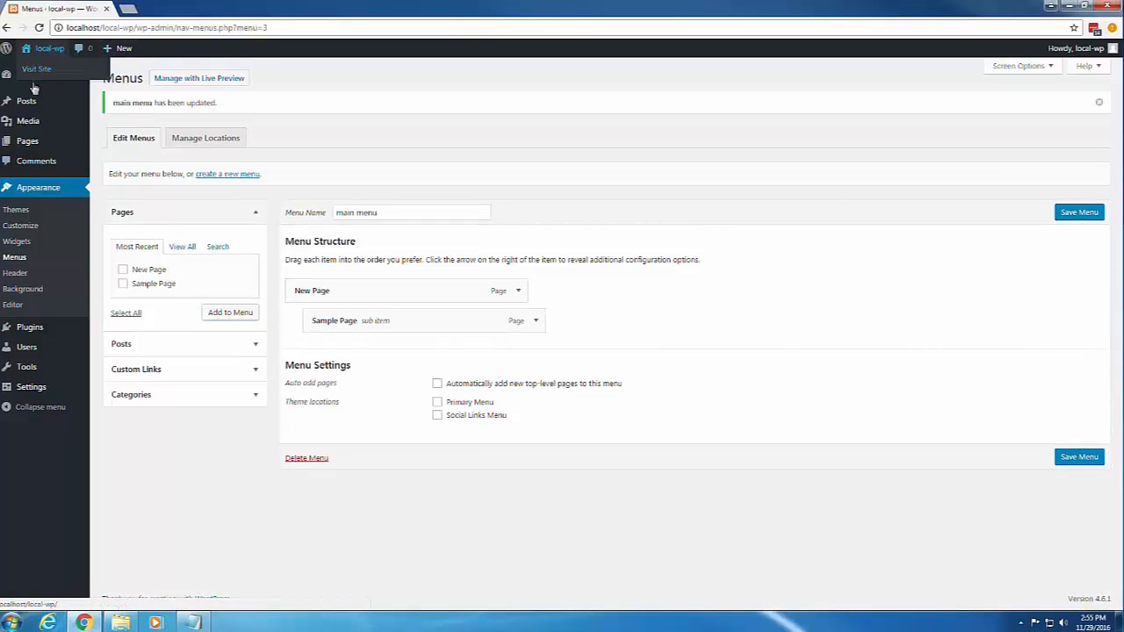
Open the theme's Header Image settings, save and publish the current header, and return to the menu management page
{"action": "left_click", "coordinate": [14, 273]}
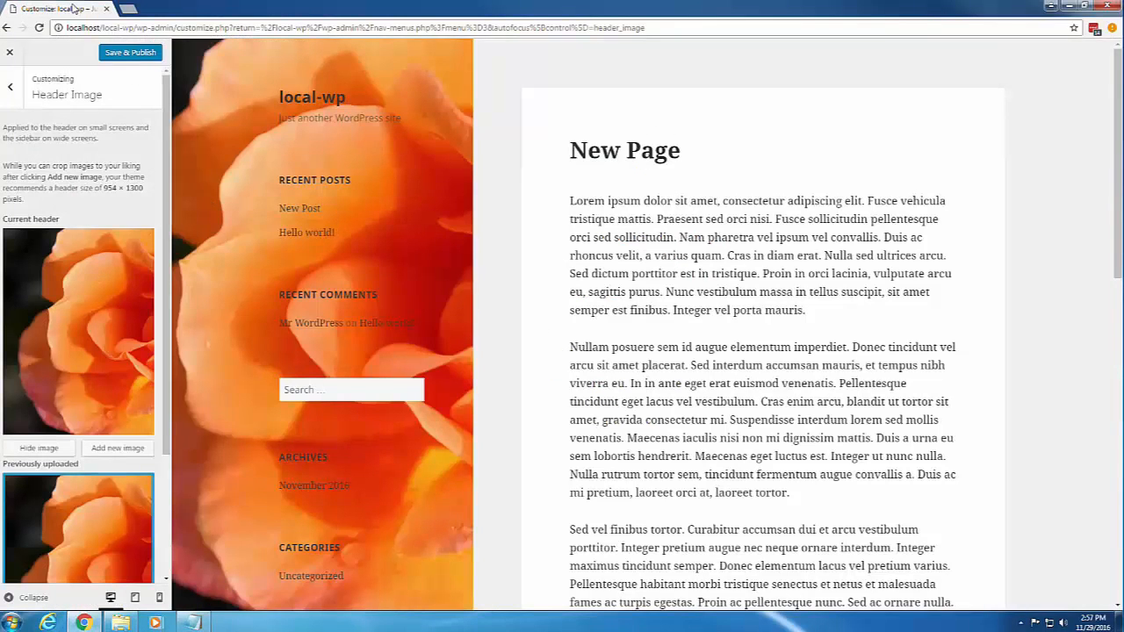
{"action": "left_click", "coordinate": [5, 27]}
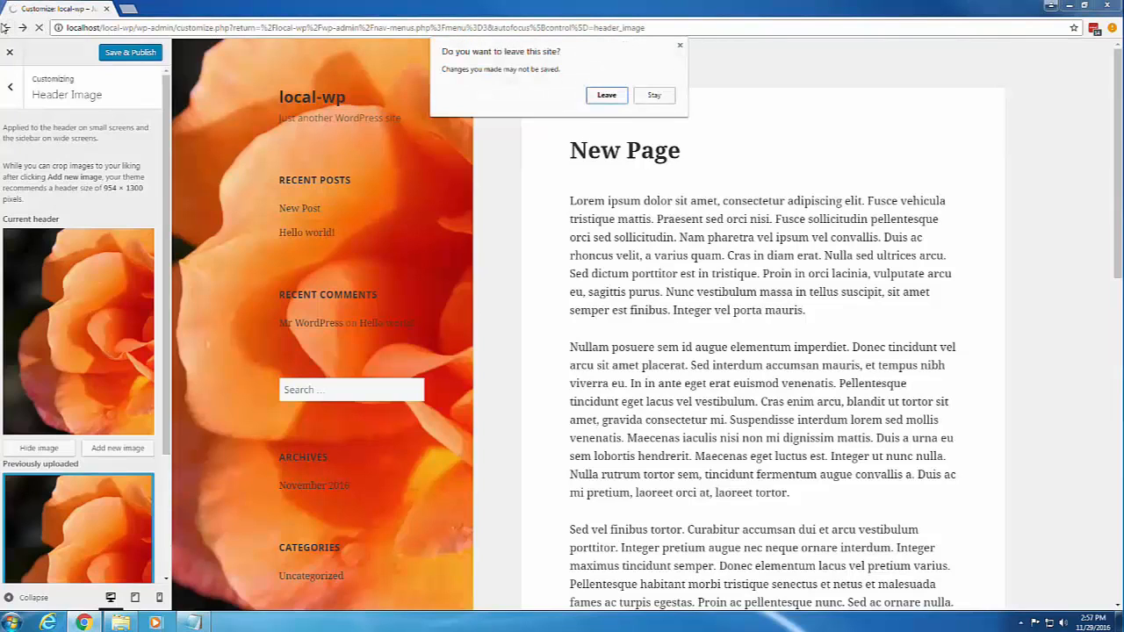
{"action": "left_click", "coordinate": [657, 95]}
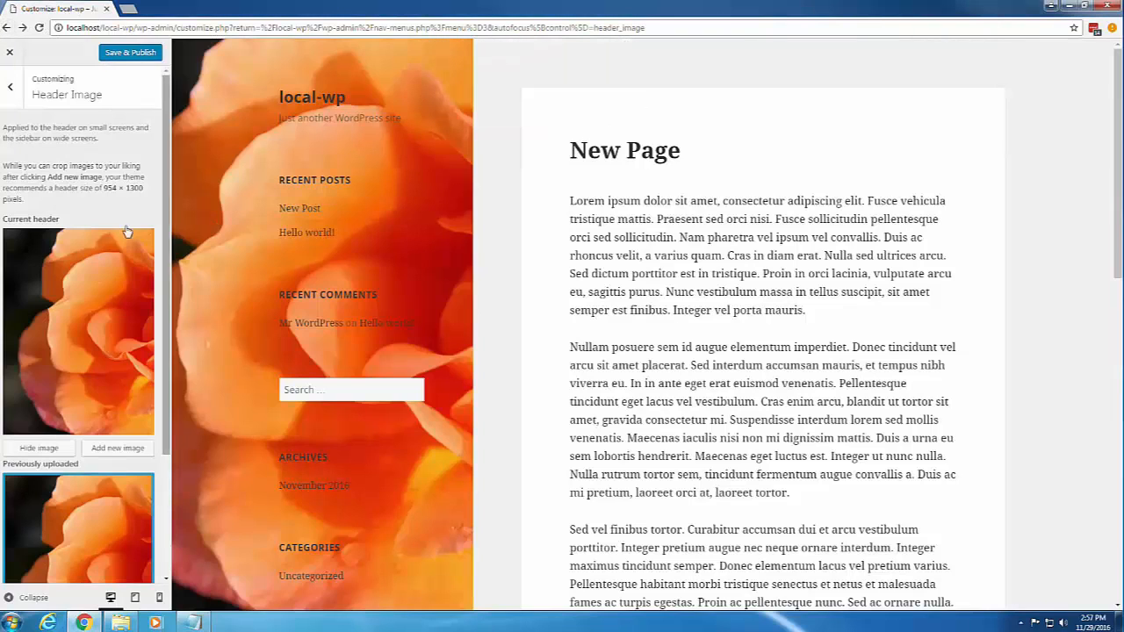
{"action": "left_click", "coordinate": [106, 54]}
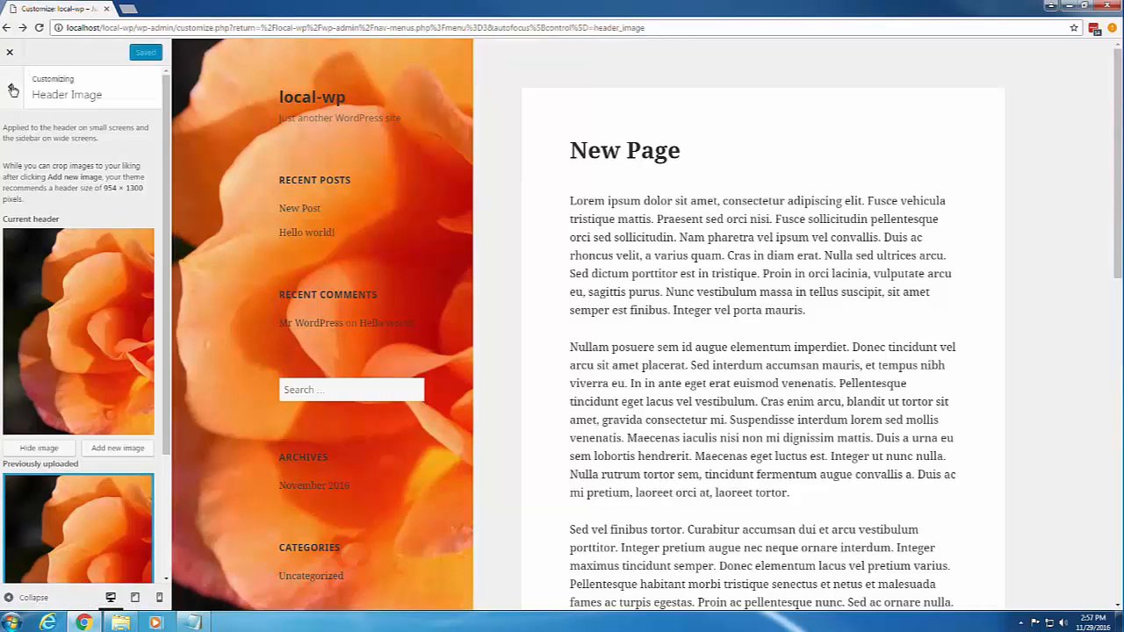
{"action": "left_click", "coordinate": [10, 52]}
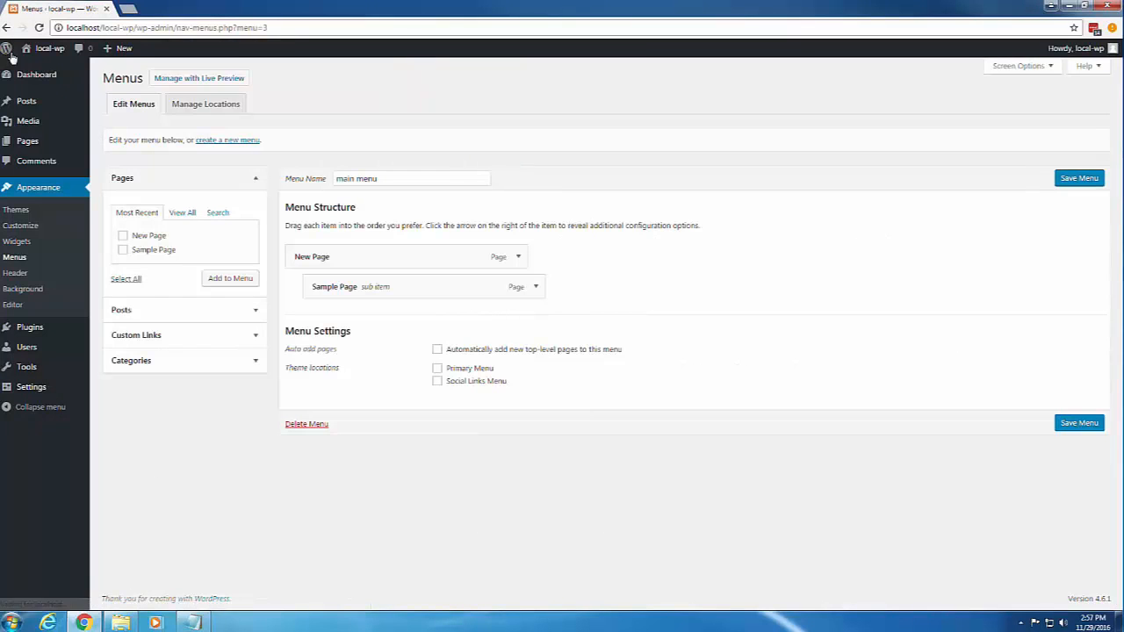
Open the theme file editor and look through the Twenty Fifteen stylesheet (style.css) to its end
{"action": "left_click", "coordinate": [15, 308]}
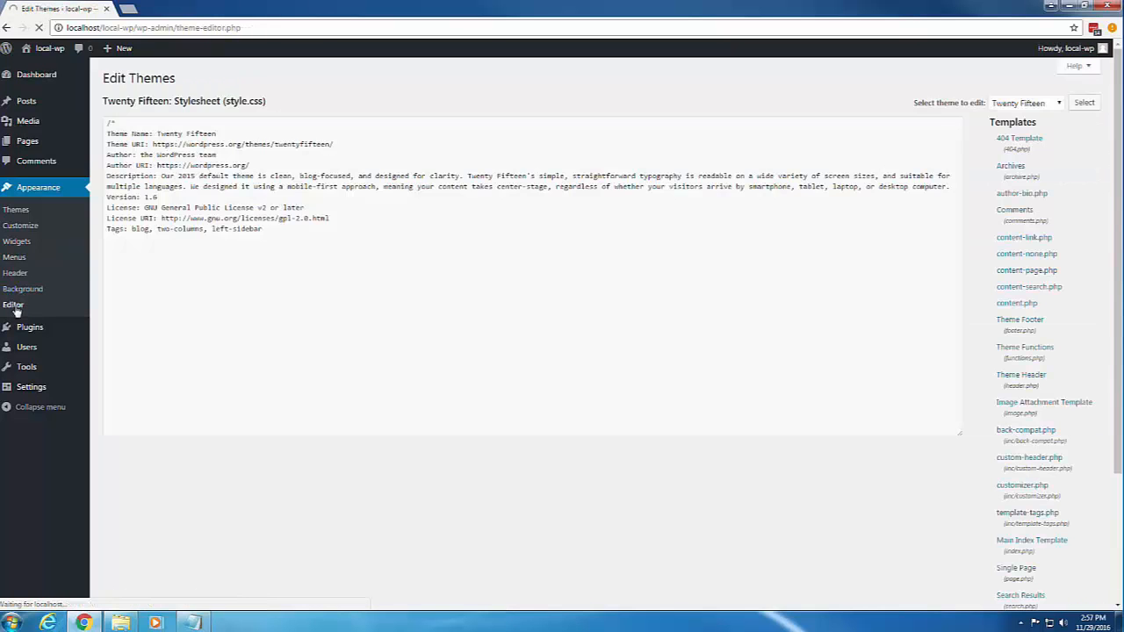
{"action": "scroll", "coordinate": [430, 301], "scroll_direction": "down", "scroll_amount": 12}
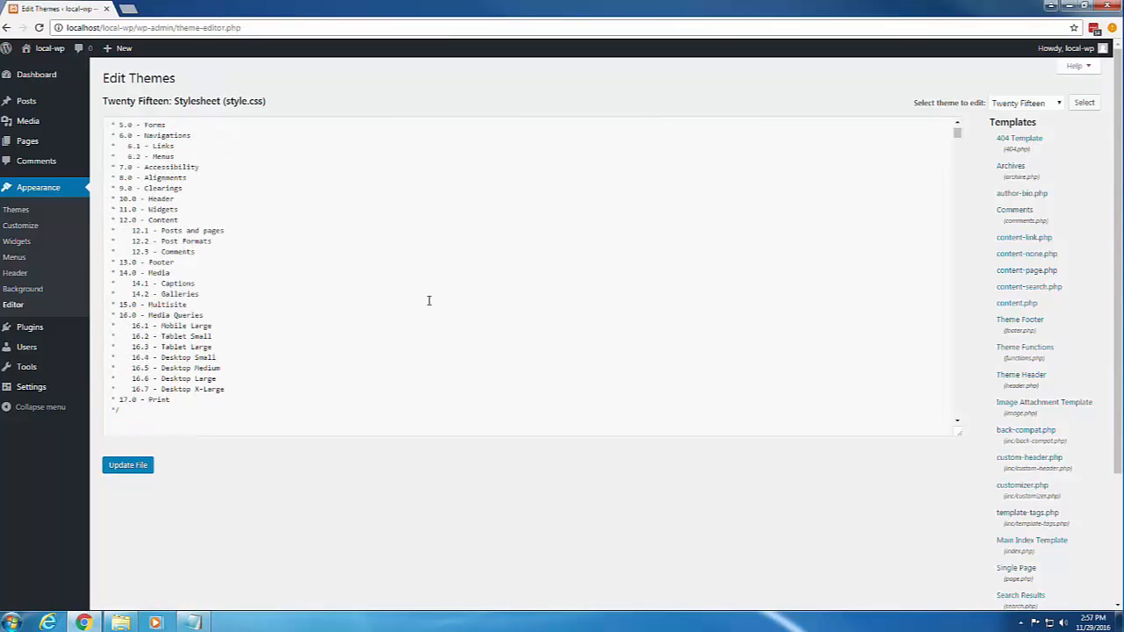
{"action": "scroll", "coordinate": [432, 299], "scroll_direction": "down", "scroll_amount": 15}
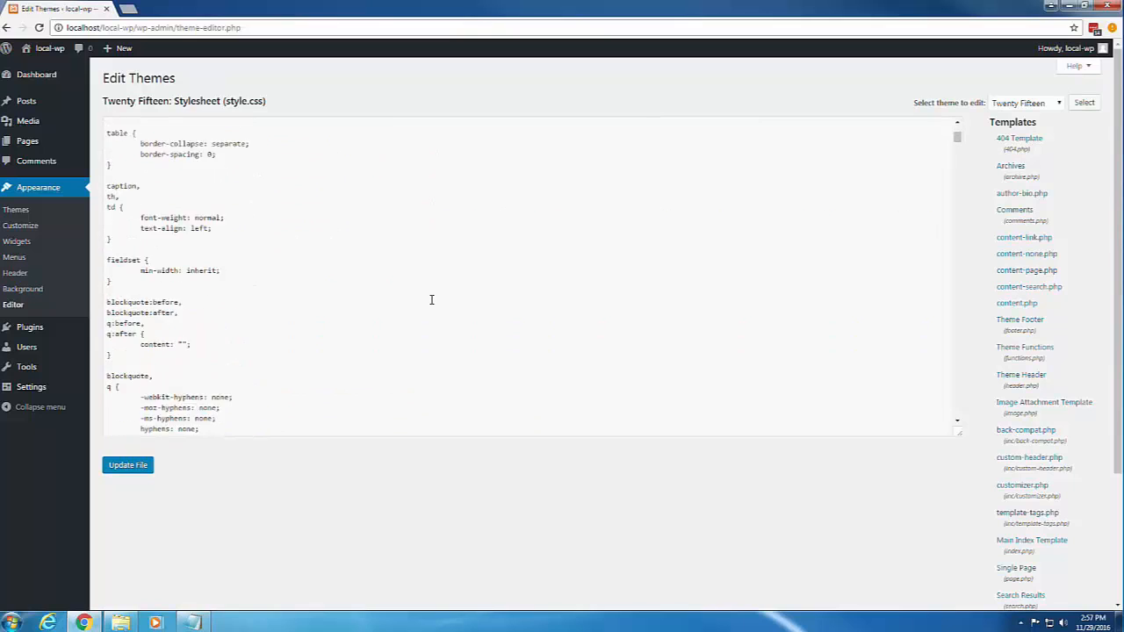
{"action": "scroll", "coordinate": [938, 290], "scroll_direction": "down", "scroll_amount": 6}
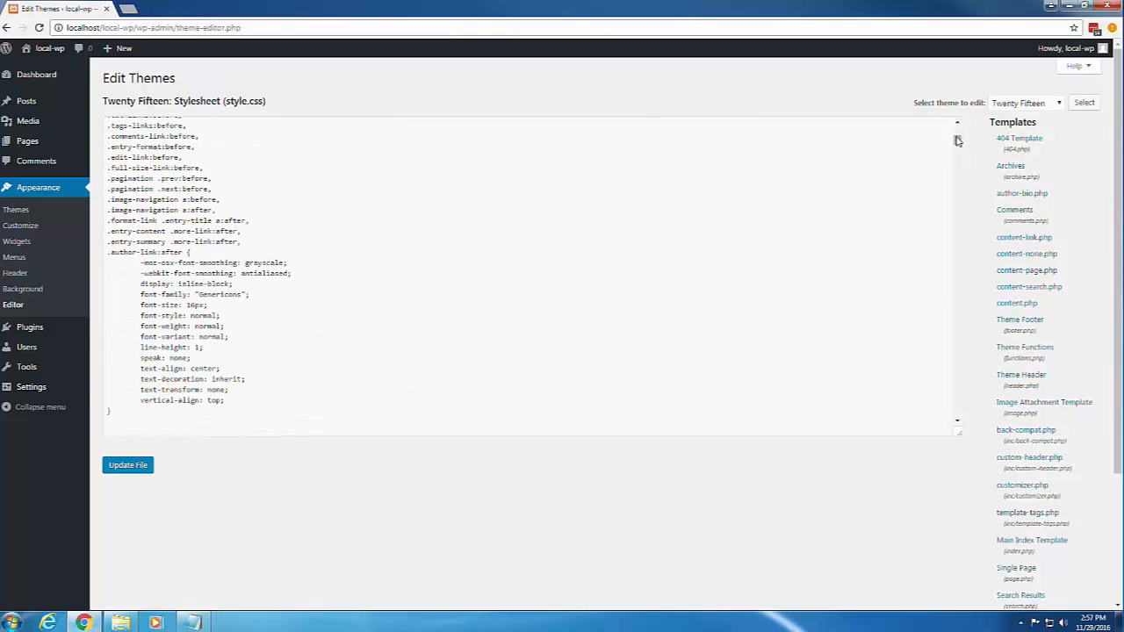
{"action": "left_click_drag", "start_coordinate": [959, 282], "coordinate": [964, 427]}
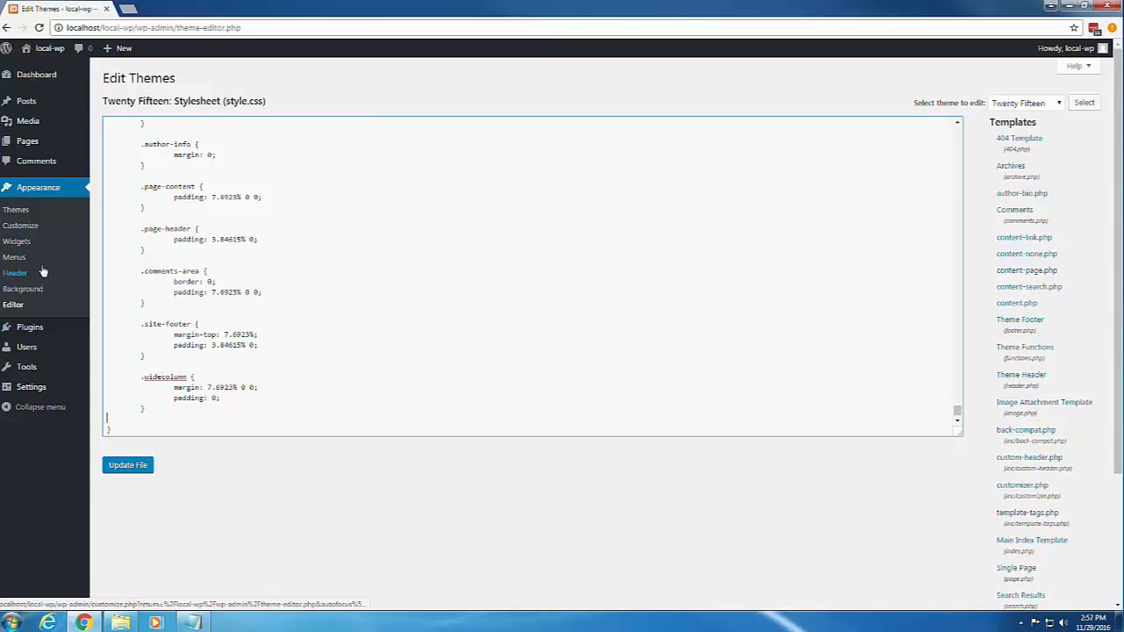
View the installed plugins, search the plugins available to add for "woocommerce", and browse the matching plugins
{"action": "left_click", "coordinate": [28, 329]}
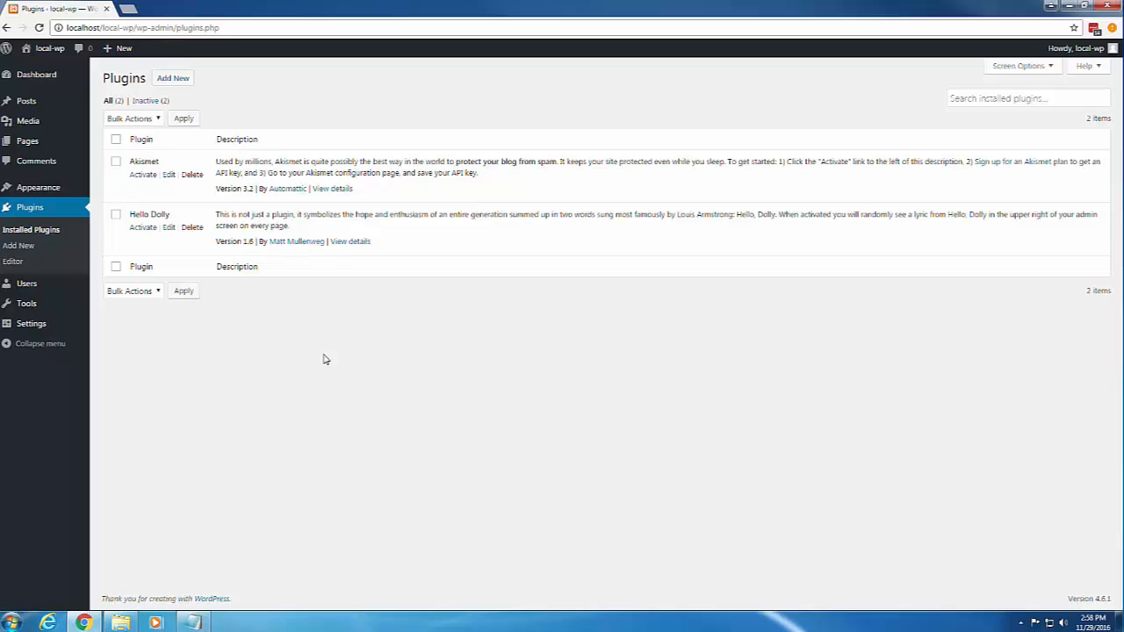
{"action": "left_click", "coordinate": [173, 78]}
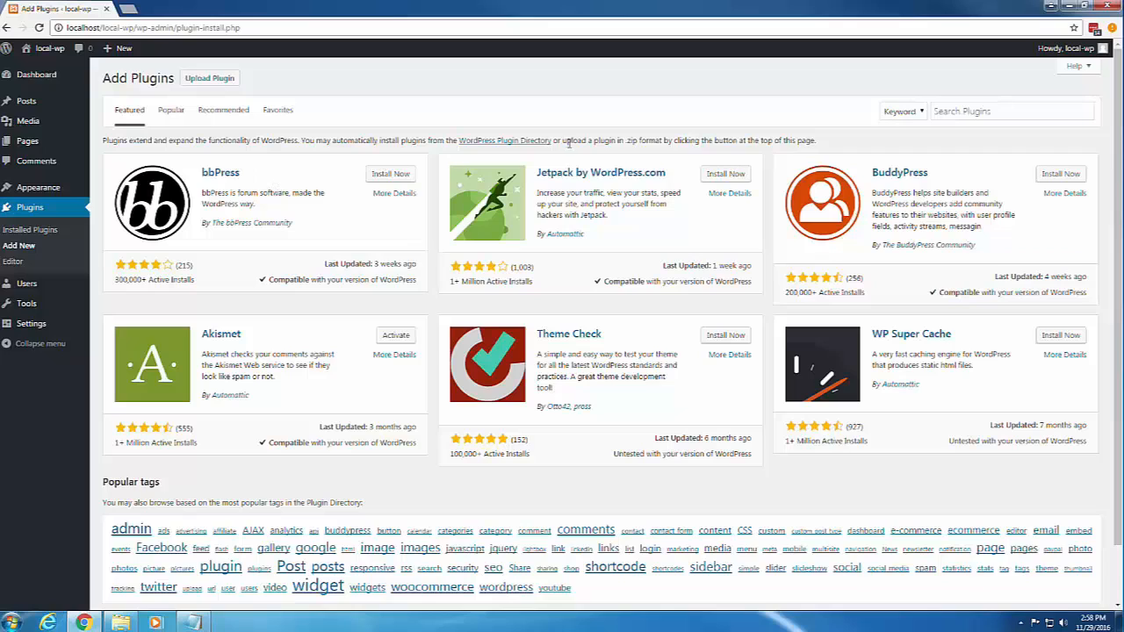
{"action": "left_click", "coordinate": [944, 113]}
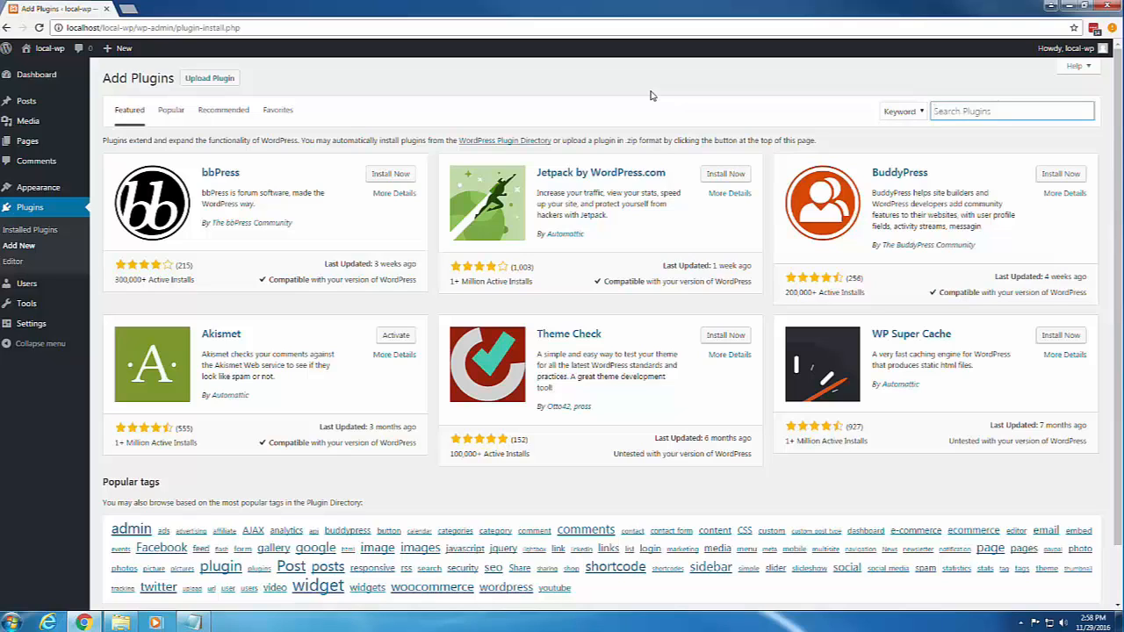
{"action": "type", "text": "woocommerce"}
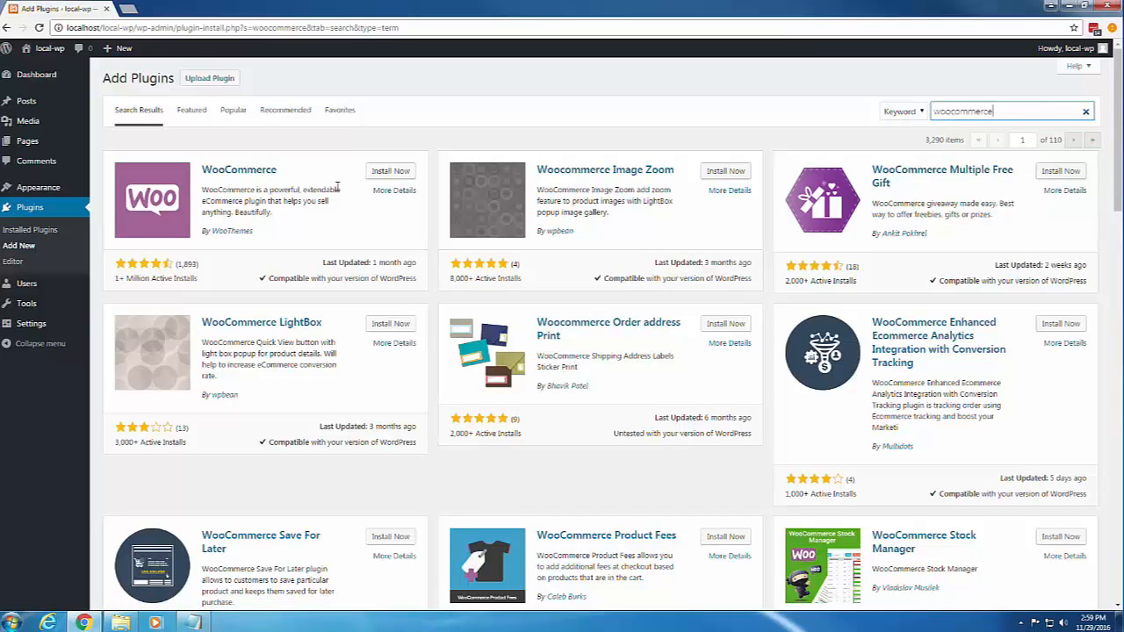
{"action": "scroll", "coordinate": [317, 188], "scroll_direction": "down", "scroll_amount": 1}
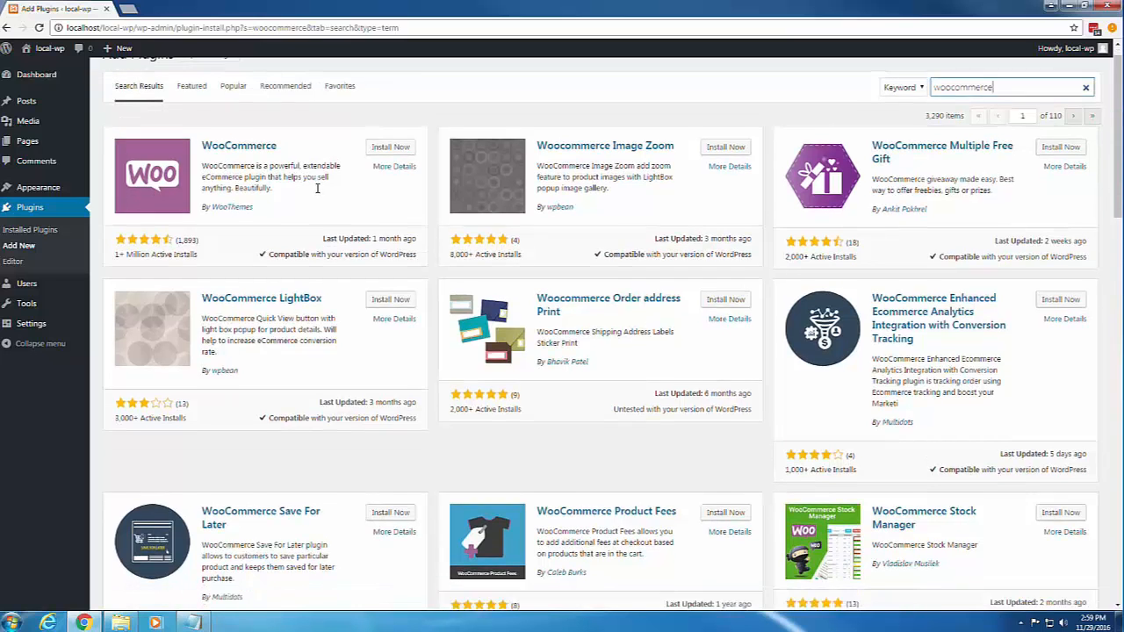
{"action": "scroll", "coordinate": [317, 188], "scroll_direction": "down", "scroll_amount": 2}
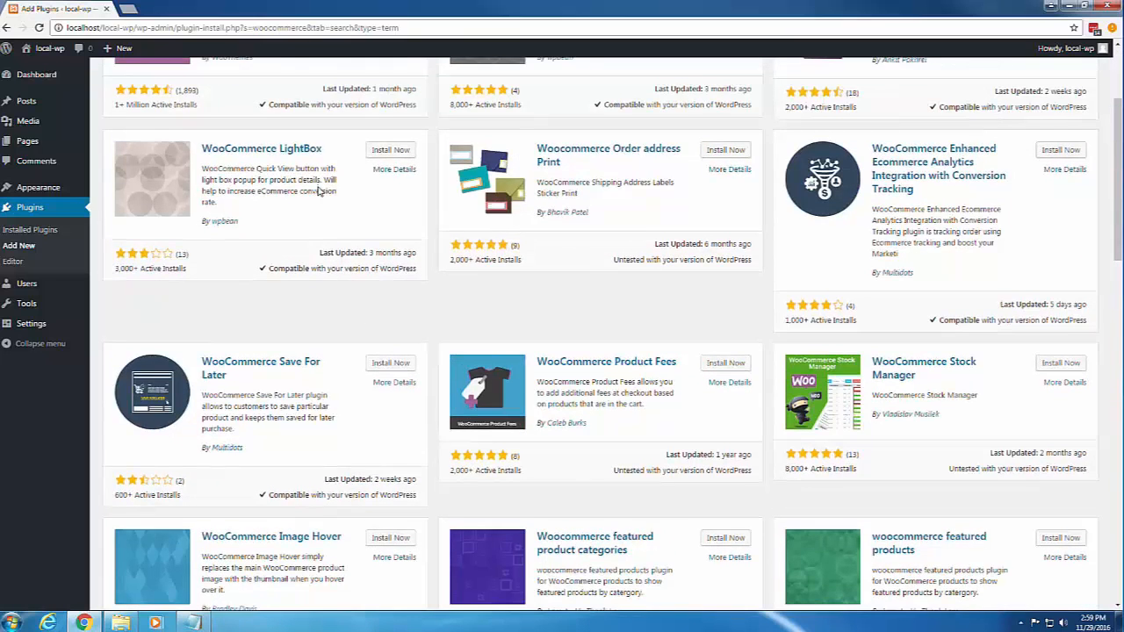
{"action": "scroll", "coordinate": [317, 187], "scroll_direction": "up", "scroll_amount": 3}
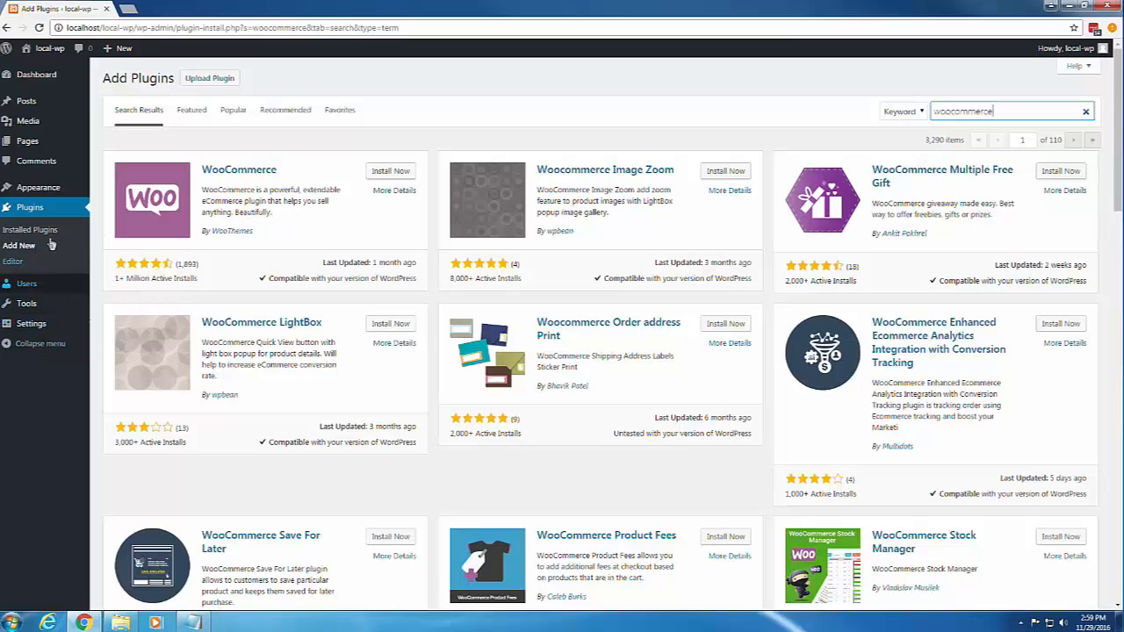
View the users list and open the new user form, showing its generated password and the available roles
{"action": "left_click", "coordinate": [25, 285]}
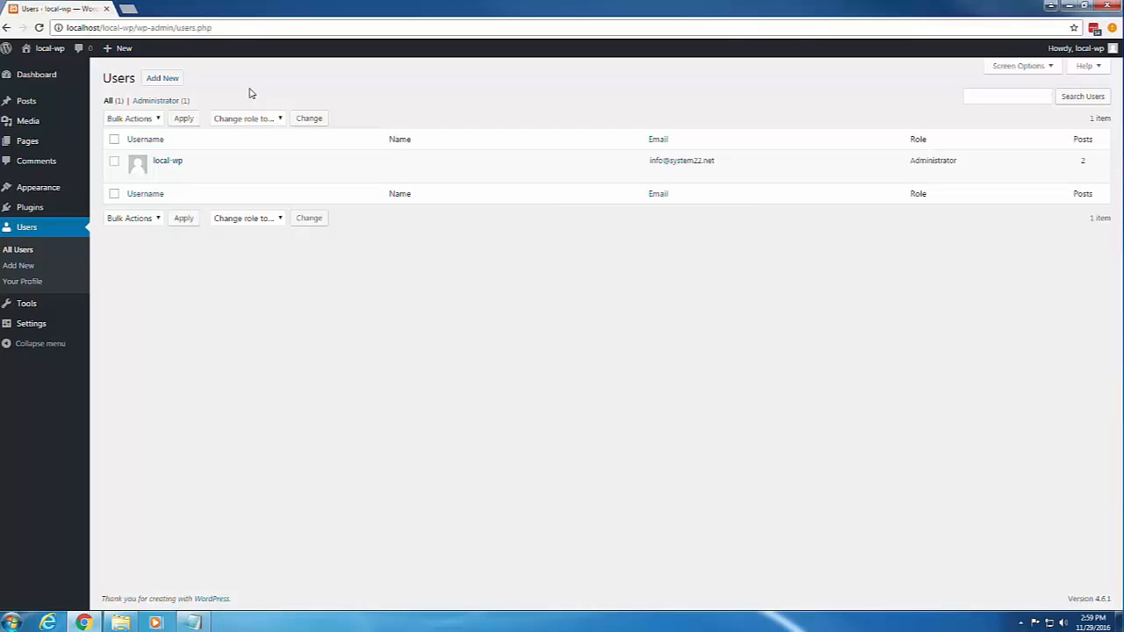
{"action": "left_click", "coordinate": [162, 81]}
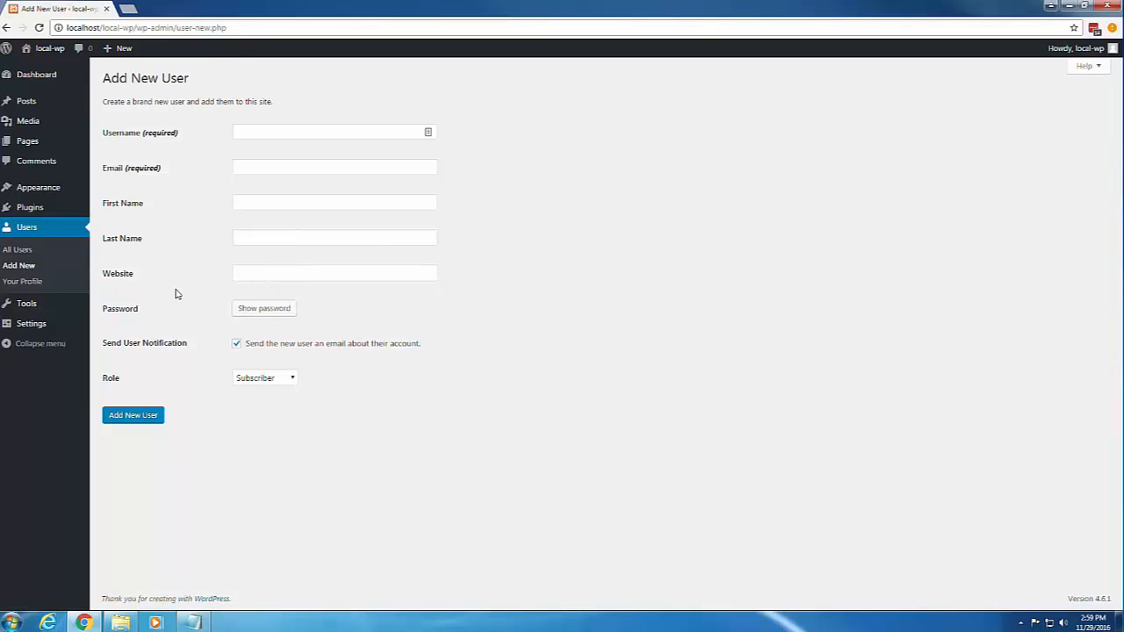
{"action": "left_click", "coordinate": [261, 310]}
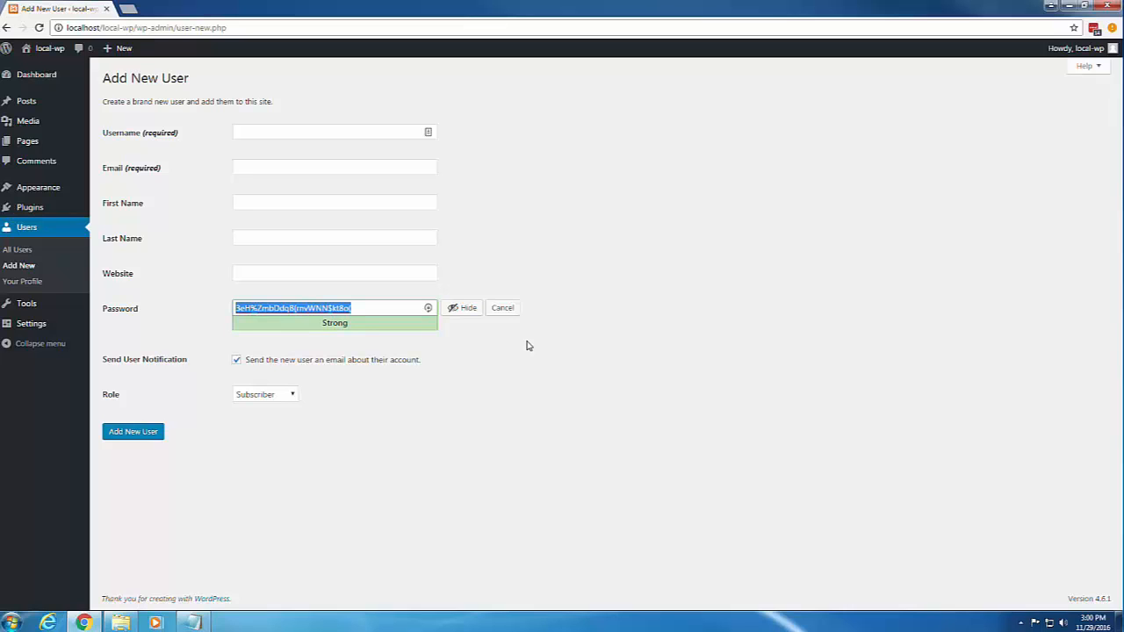
{"action": "left_click", "coordinate": [293, 398]}
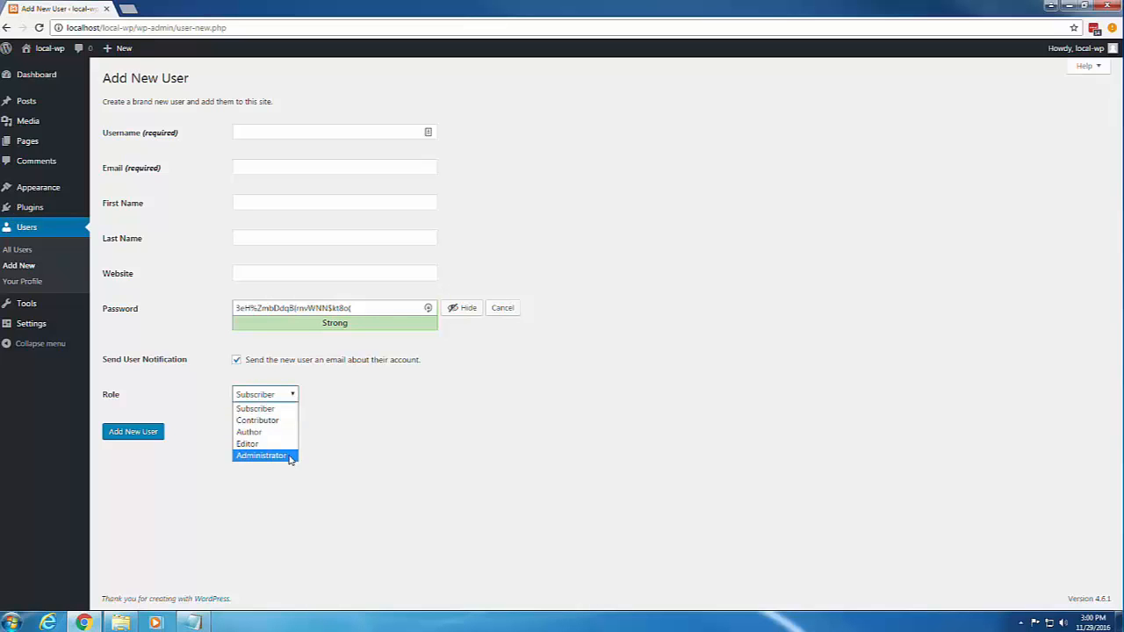
{"action": "left_click", "coordinate": [360, 410]}
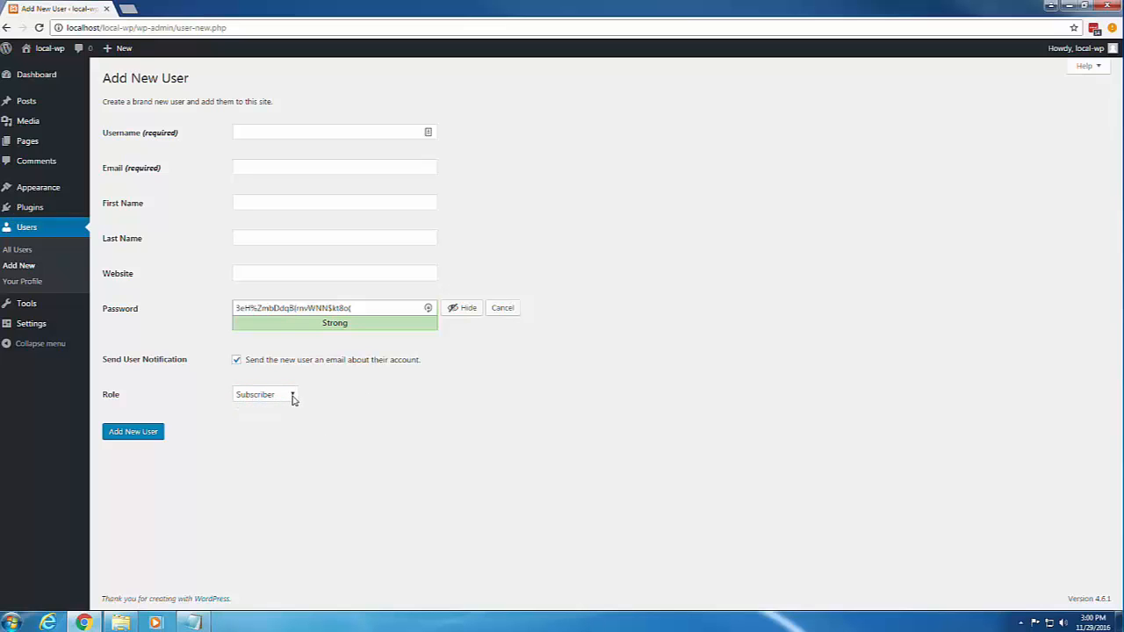
{"action": "left_click", "coordinate": [276, 400]}
{"action": "left_click", "coordinate": [333, 407]}
View the available tools, and look through the General Settings, including the choices for new user default role and timezone
{"action": "mouse_move", "coordinate": [27, 307]}
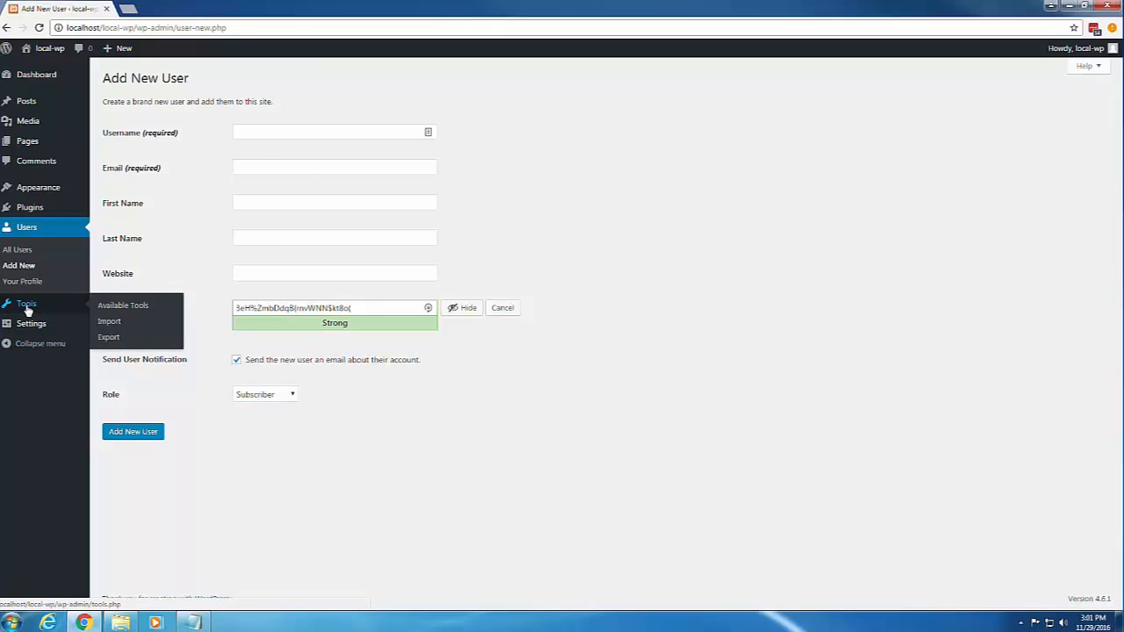
{"action": "left_click", "coordinate": [27, 307]}
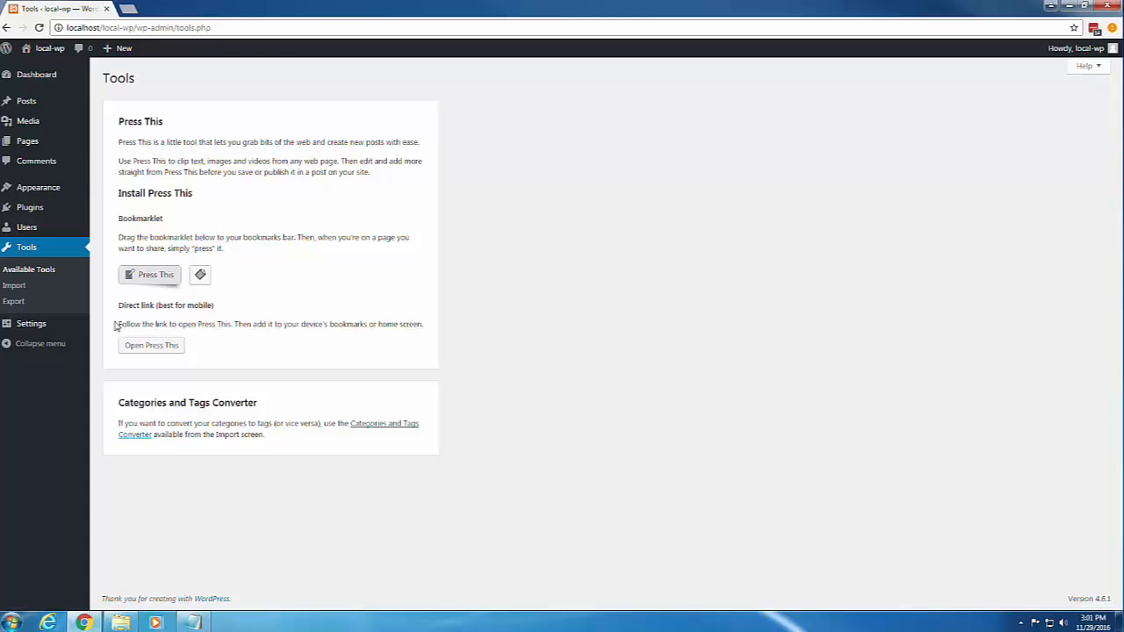
{"action": "mouse_move", "coordinate": [43, 328]}
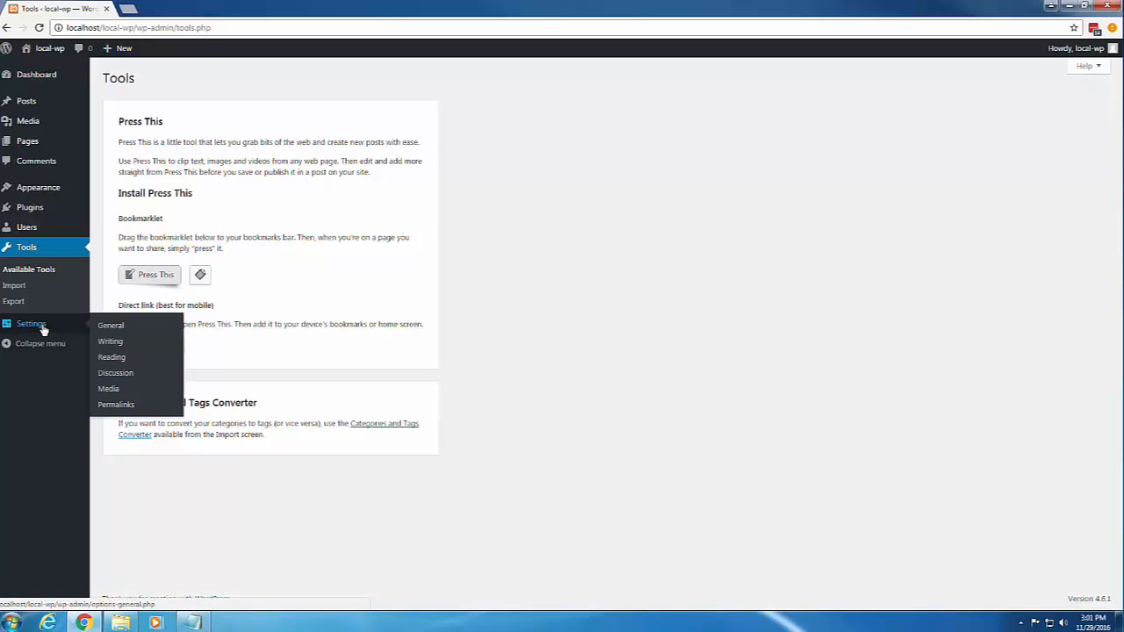
{"action": "left_click", "coordinate": [43, 327]}
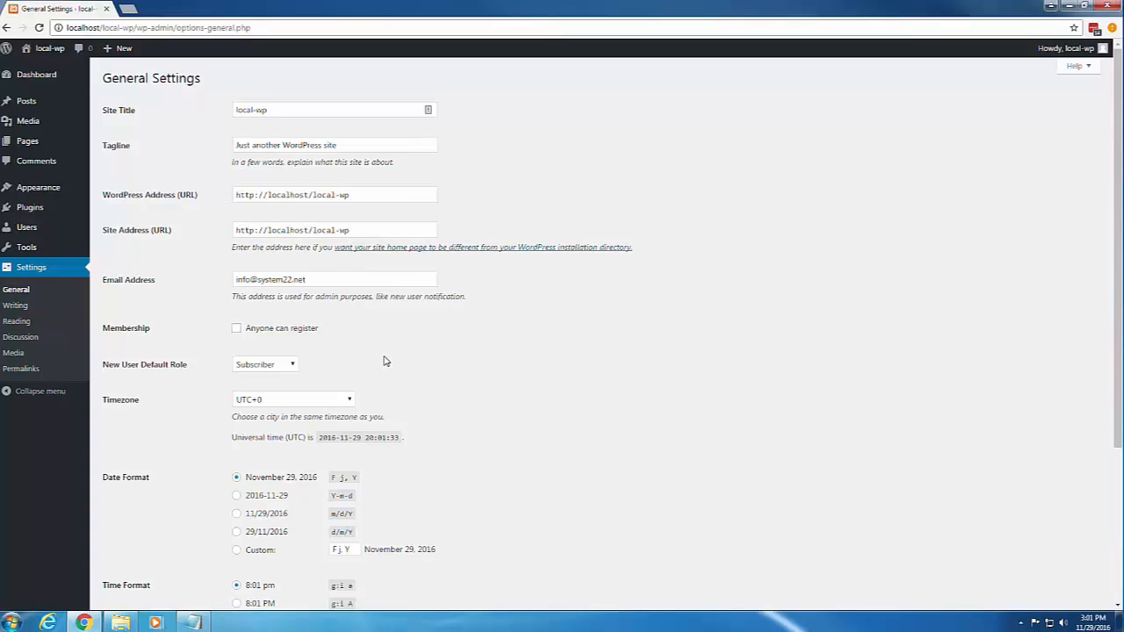
{"action": "scroll", "coordinate": [334, 347], "scroll_direction": "down", "scroll_amount": 1}
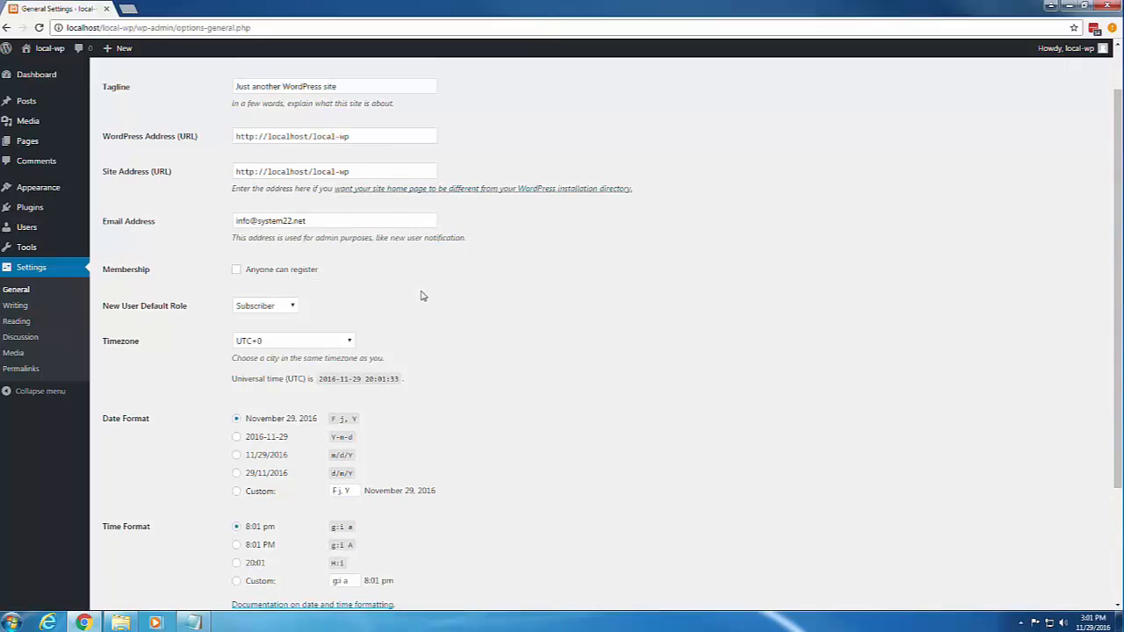
{"action": "scroll", "coordinate": [430, 282], "scroll_direction": "down", "scroll_amount": 1}
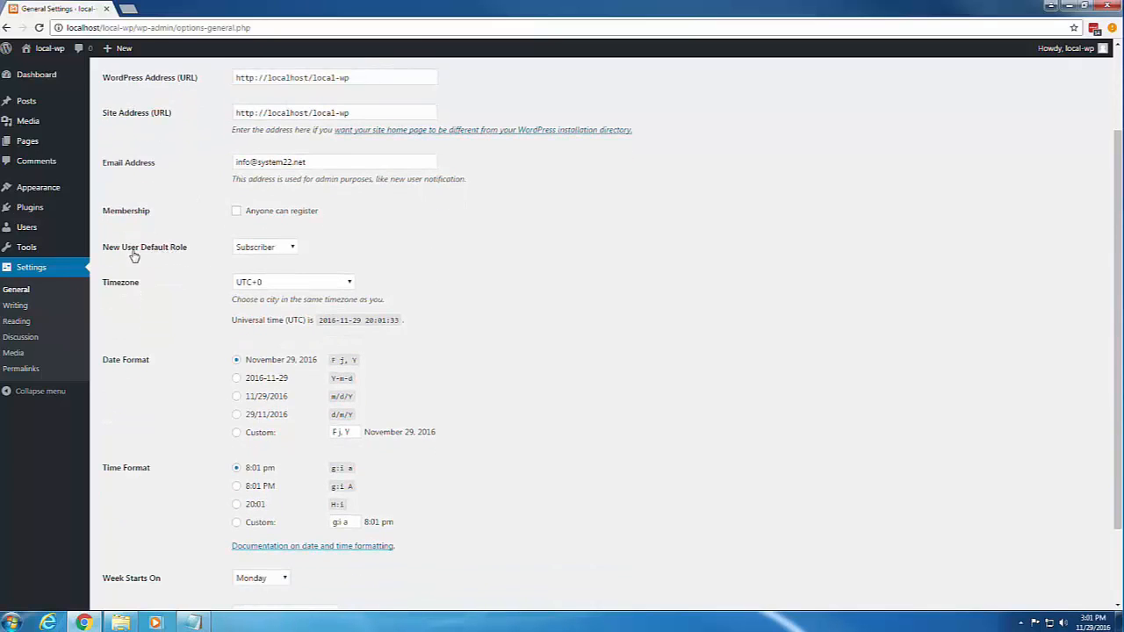
{"action": "left_click", "coordinate": [293, 252]}
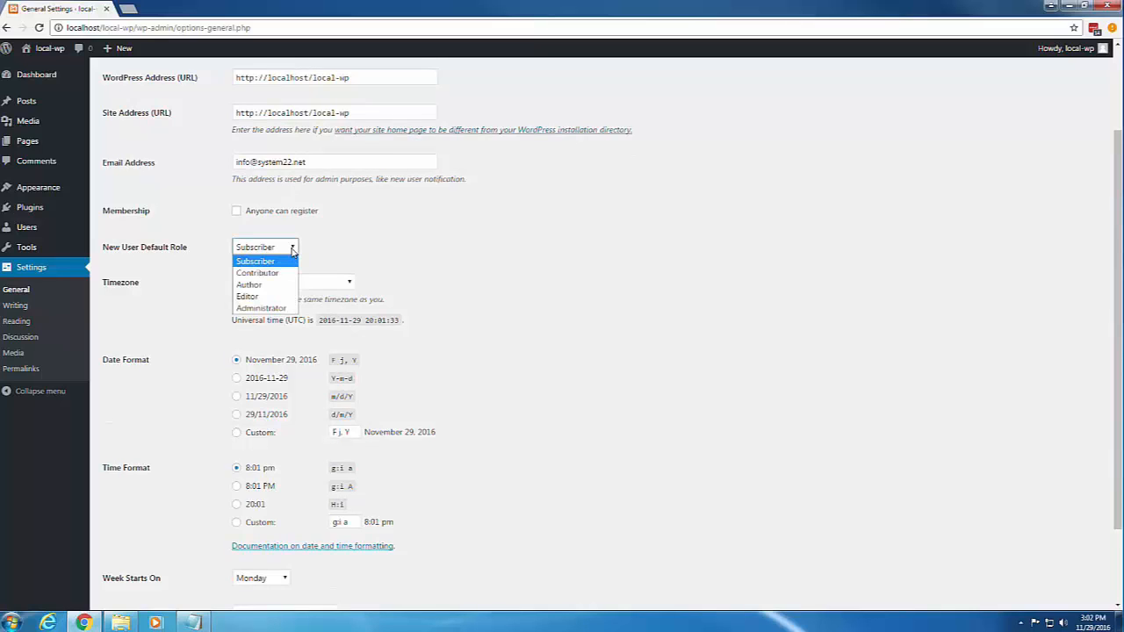
{"action": "left_click", "coordinate": [294, 252]}
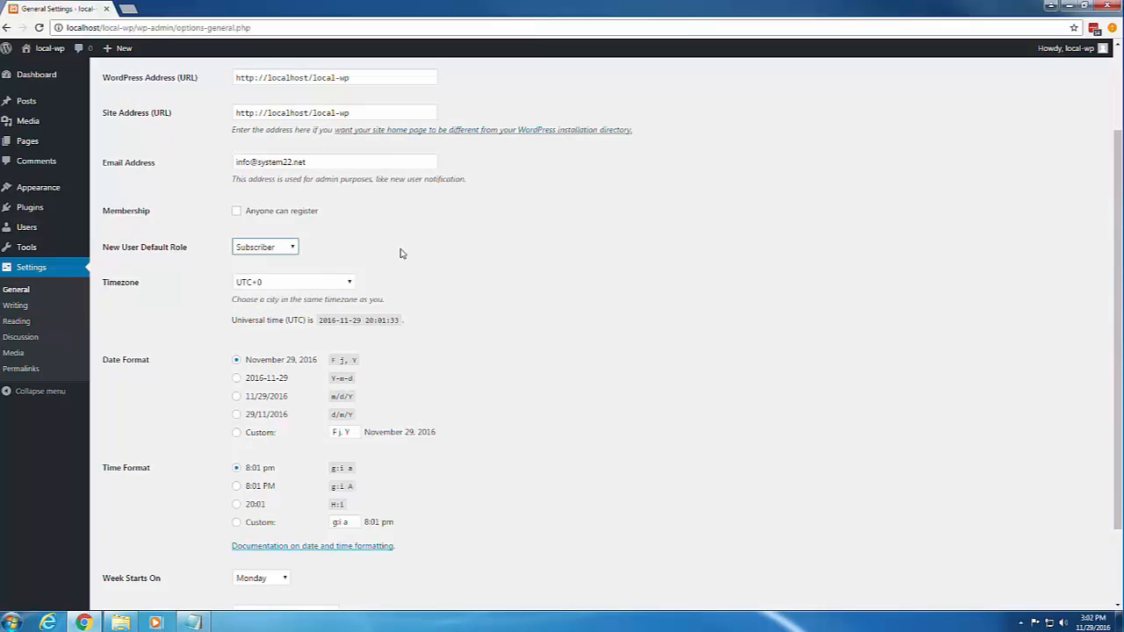
{"action": "left_click", "coordinate": [350, 284]}
{"action": "left_click", "coordinate": [351, 284]}
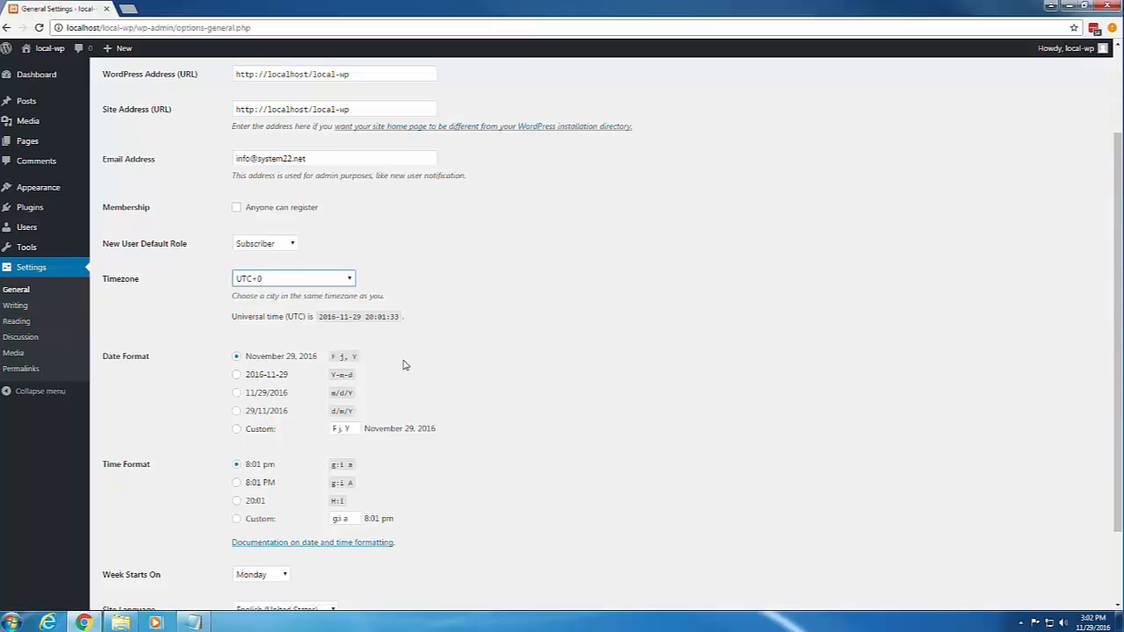
{"action": "scroll", "coordinate": [333, 351], "scroll_direction": "down", "scroll_amount": 1}
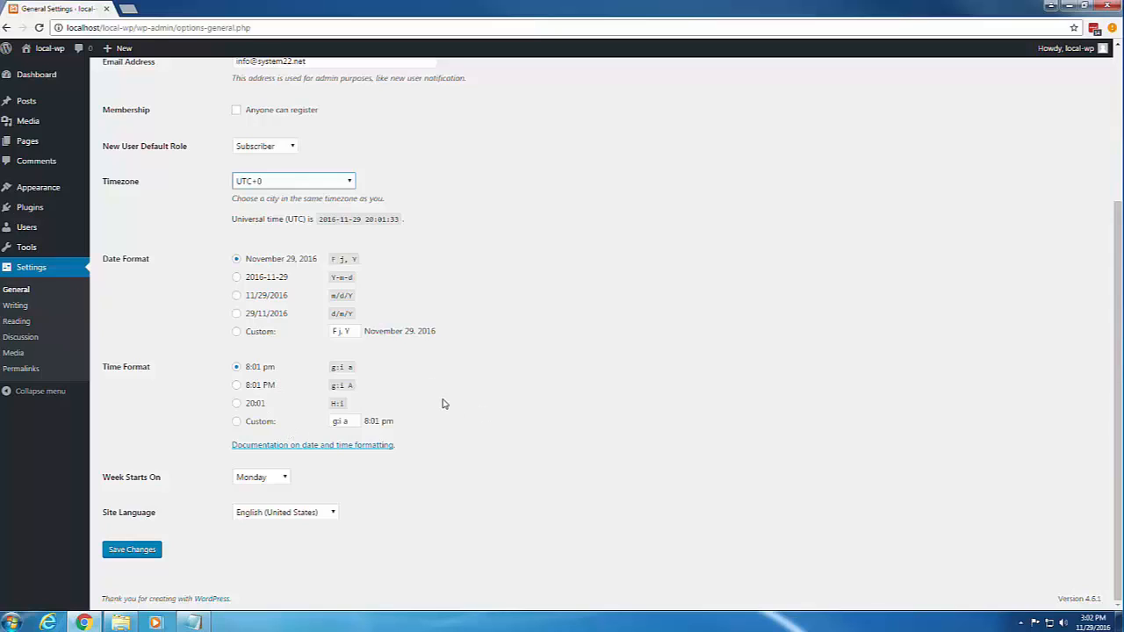
{"action": "left_click", "coordinate": [456, 468]}
Look through the Writing Settings, checking the choices for default post category, post format and mail category
{"action": "left_click", "coordinate": [15, 306]}
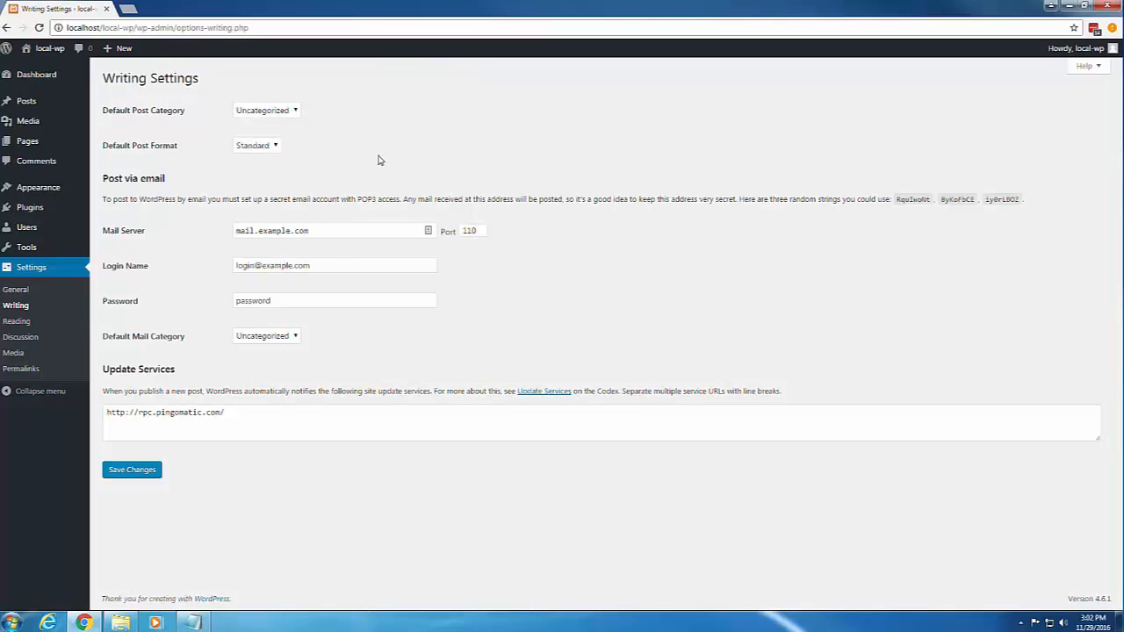
{"action": "left_click", "coordinate": [298, 112]}
{"action": "left_click", "coordinate": [298, 111]}
{"action": "left_click", "coordinate": [275, 147]}
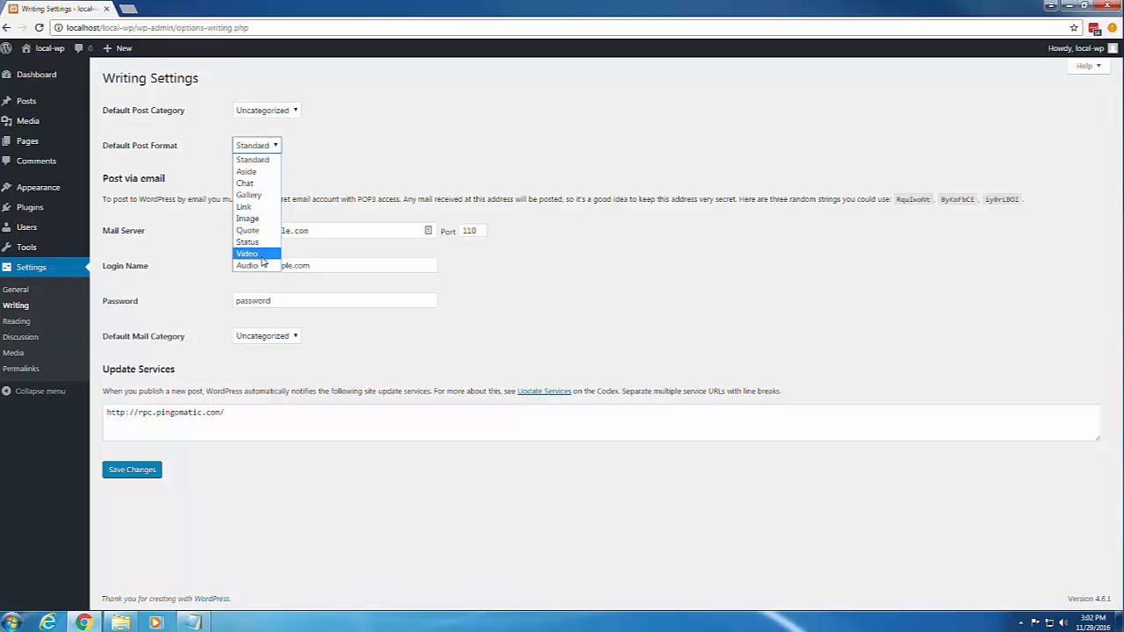
{"action": "left_click", "coordinate": [365, 162]}
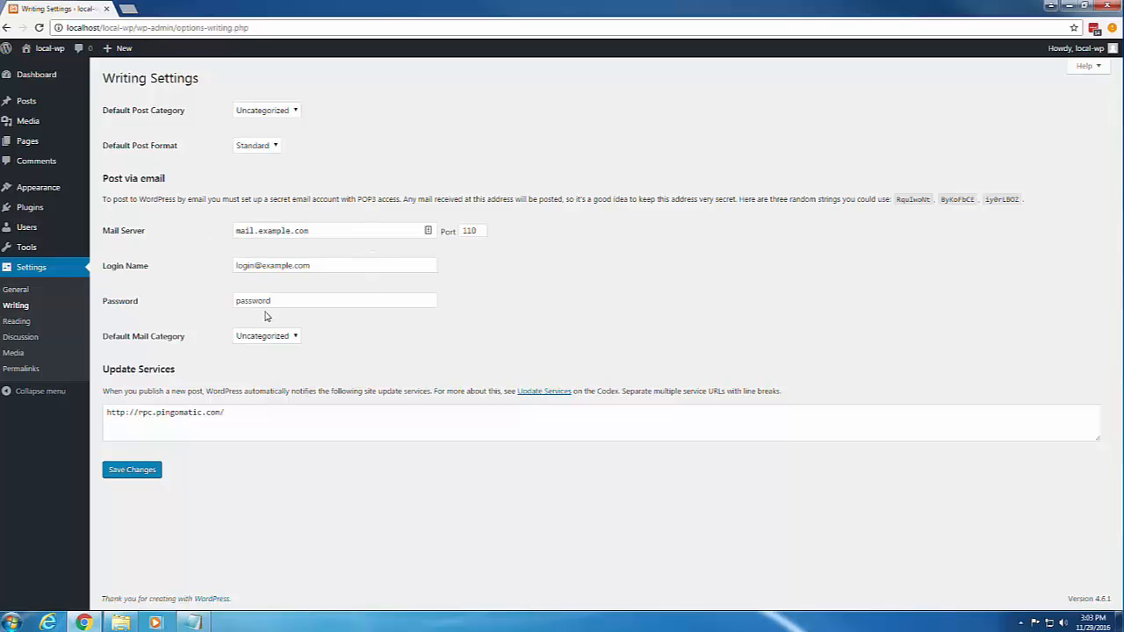
{"action": "left_click", "coordinate": [295, 338]}
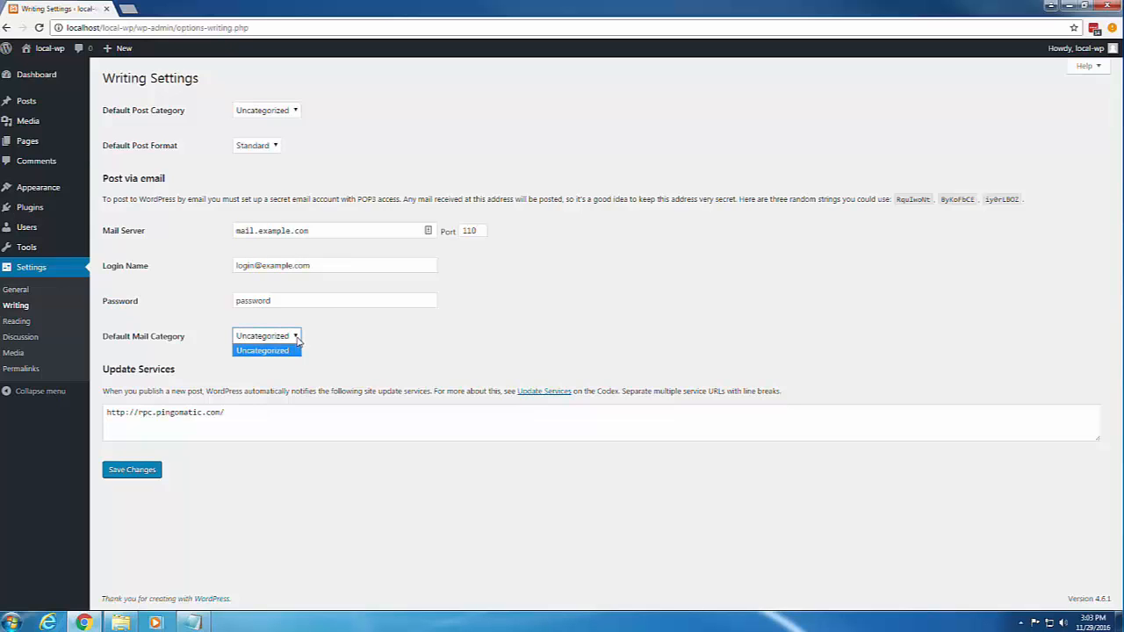
{"action": "left_click", "coordinate": [297, 339]}
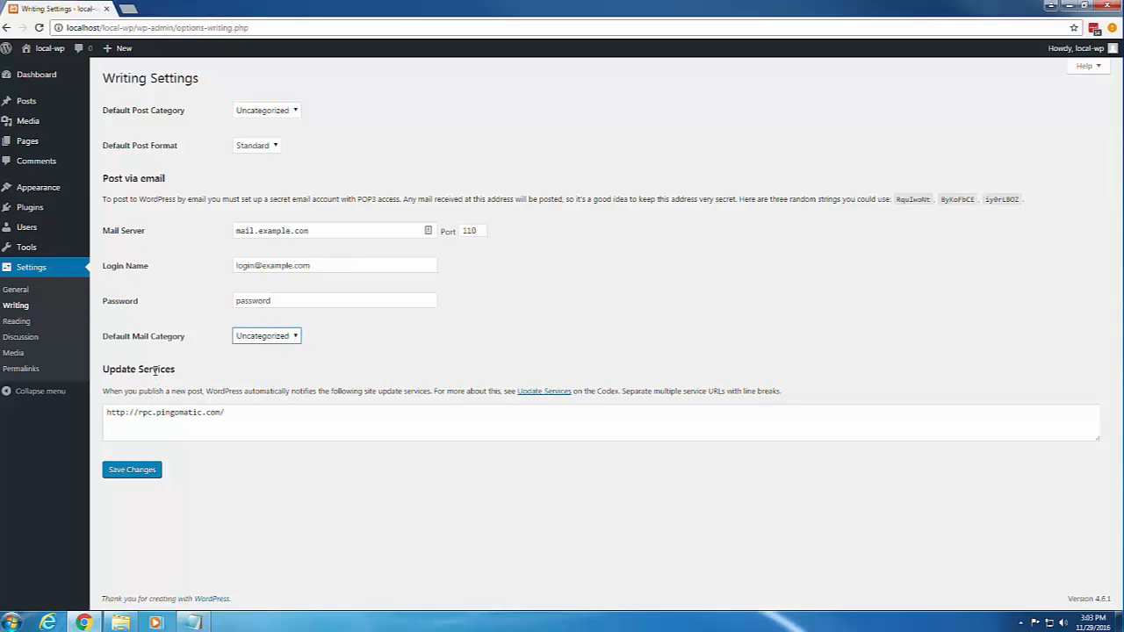
Open the Reading settings, and look through the Discussion Settings down to the avatar options
{"action": "left_click", "coordinate": [27, 322]}
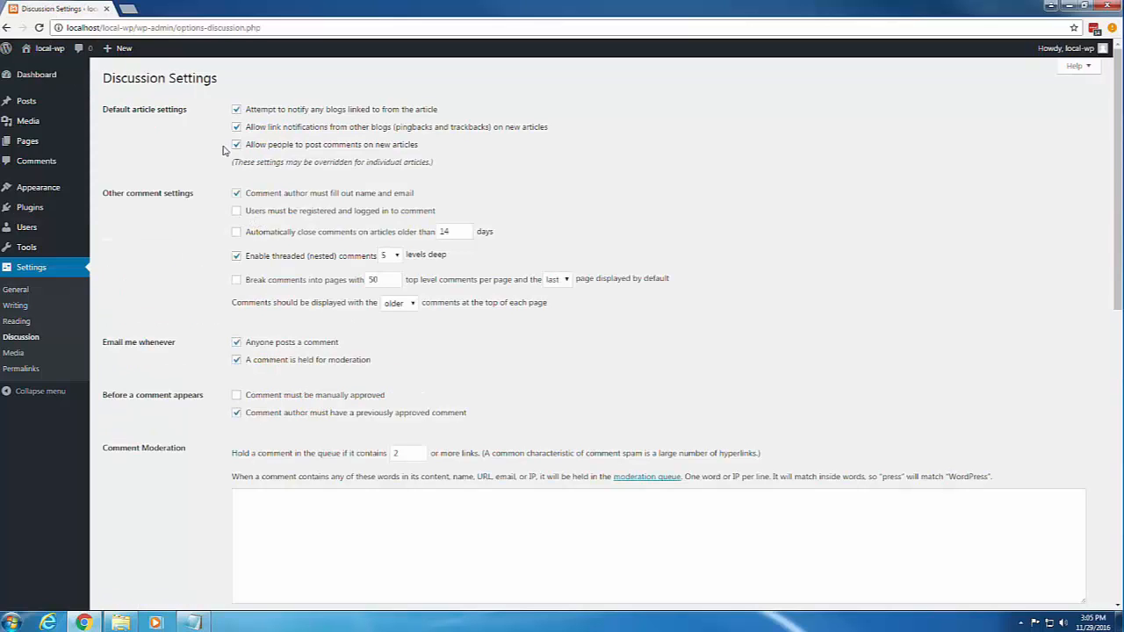
{"action": "left_click", "coordinate": [237, 193]}
{"action": "scroll", "coordinate": [214, 329], "scroll_direction": "down", "scroll_amount": 2}
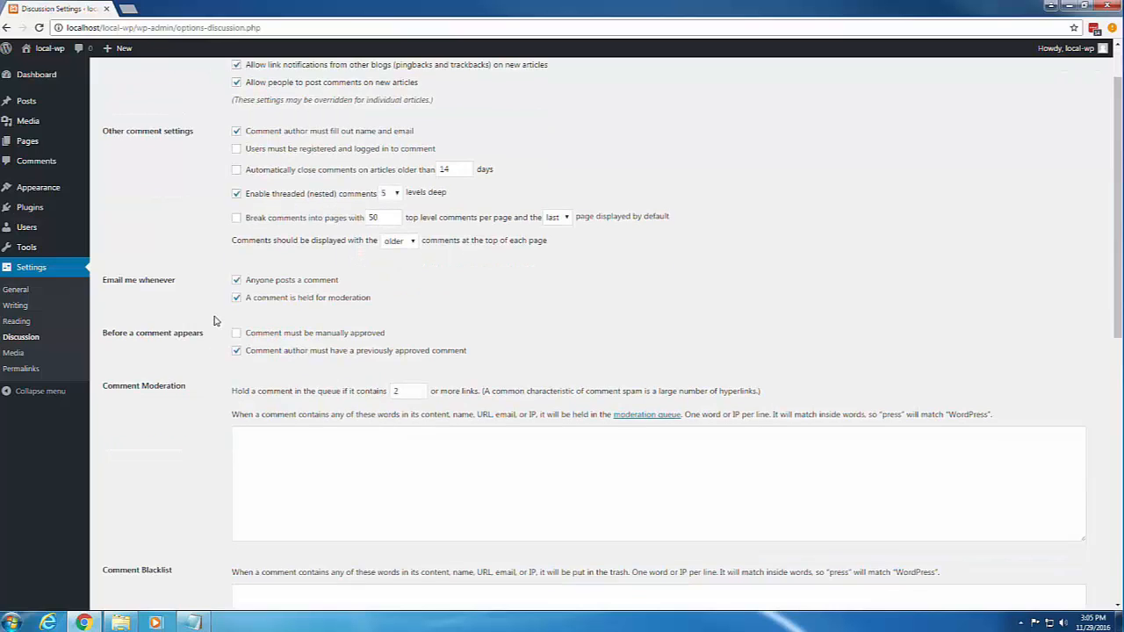
{"action": "scroll", "coordinate": [213, 320], "scroll_direction": "down", "scroll_amount": 2}
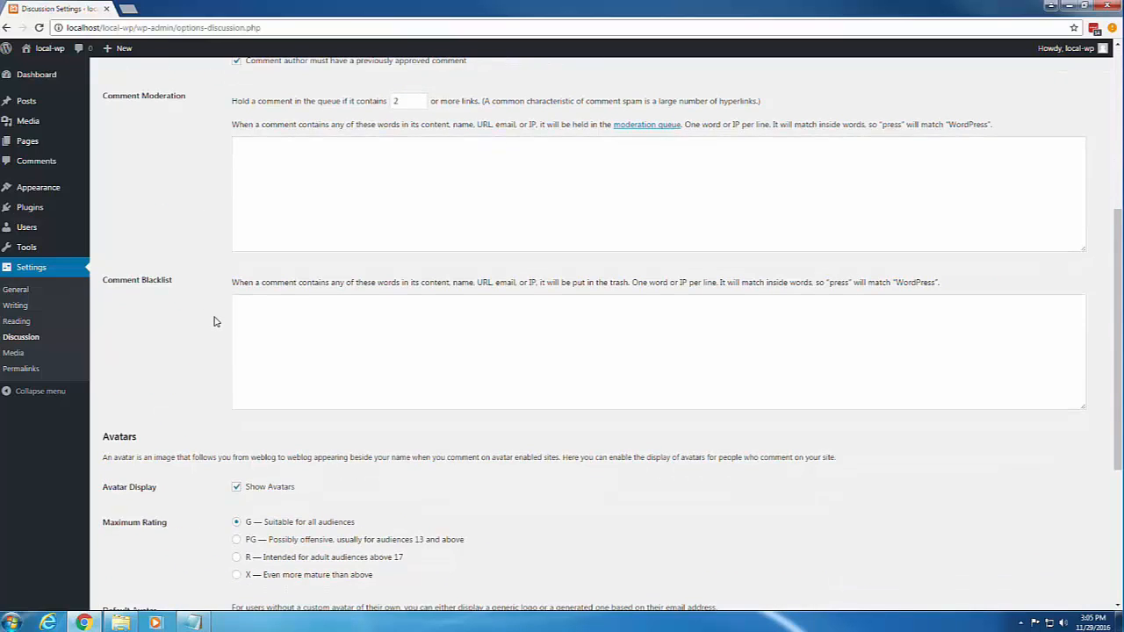
{"action": "scroll", "coordinate": [214, 321], "scroll_direction": "down", "scroll_amount": 1}
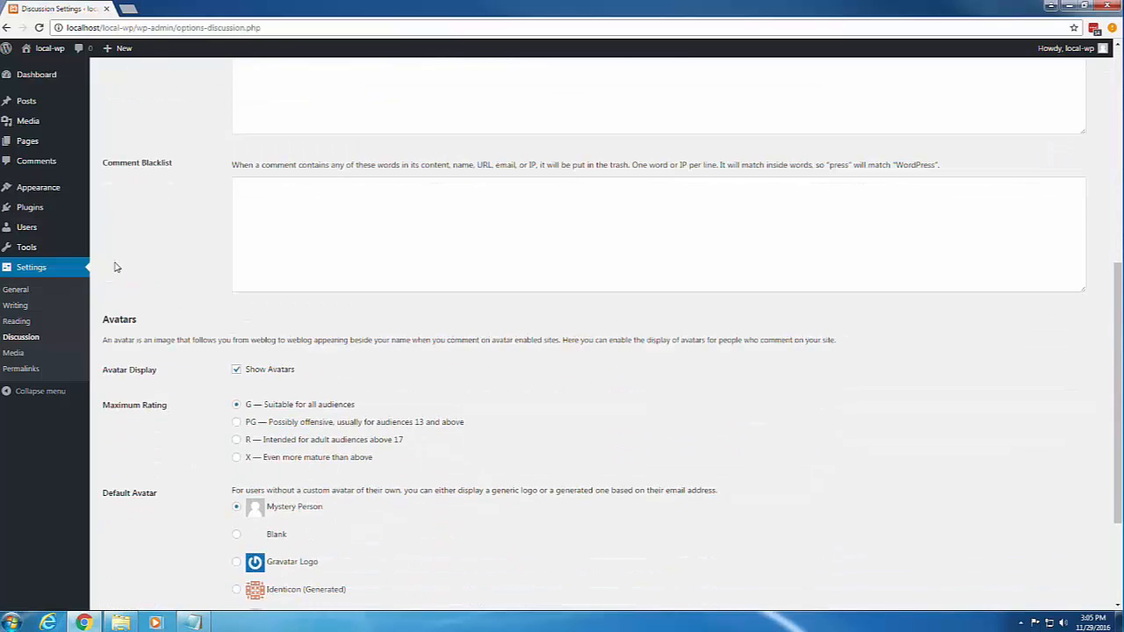
View the image sizes in the Media Settings and the URL structures in the Permalink Settings
{"action": "left_click", "coordinate": [16, 353]}
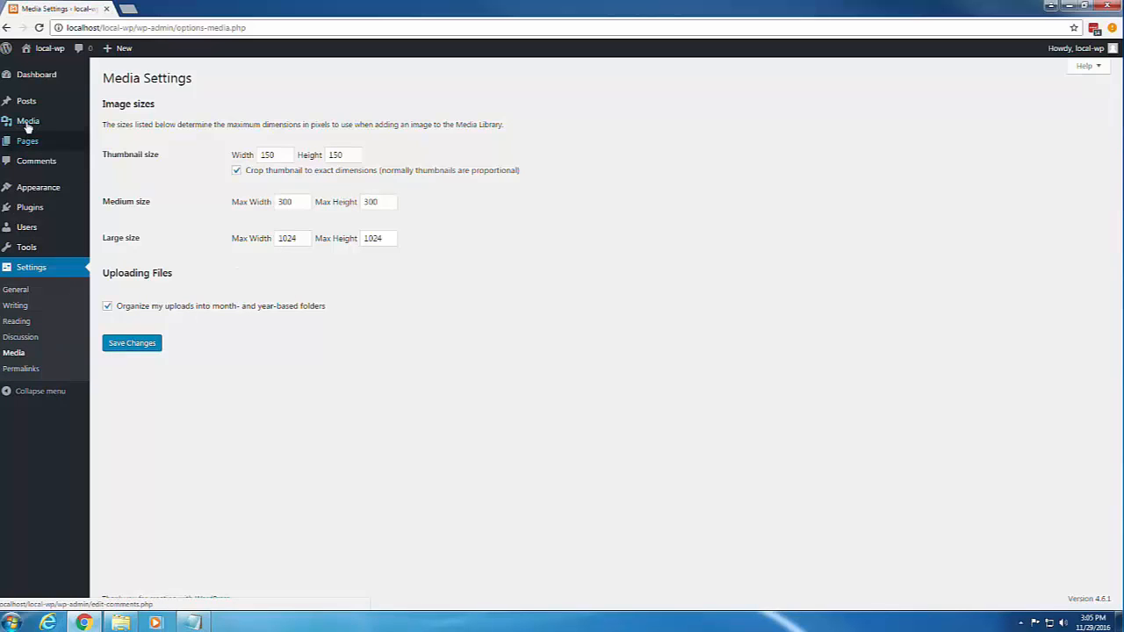
{"action": "mouse_move", "coordinate": [27, 128]}
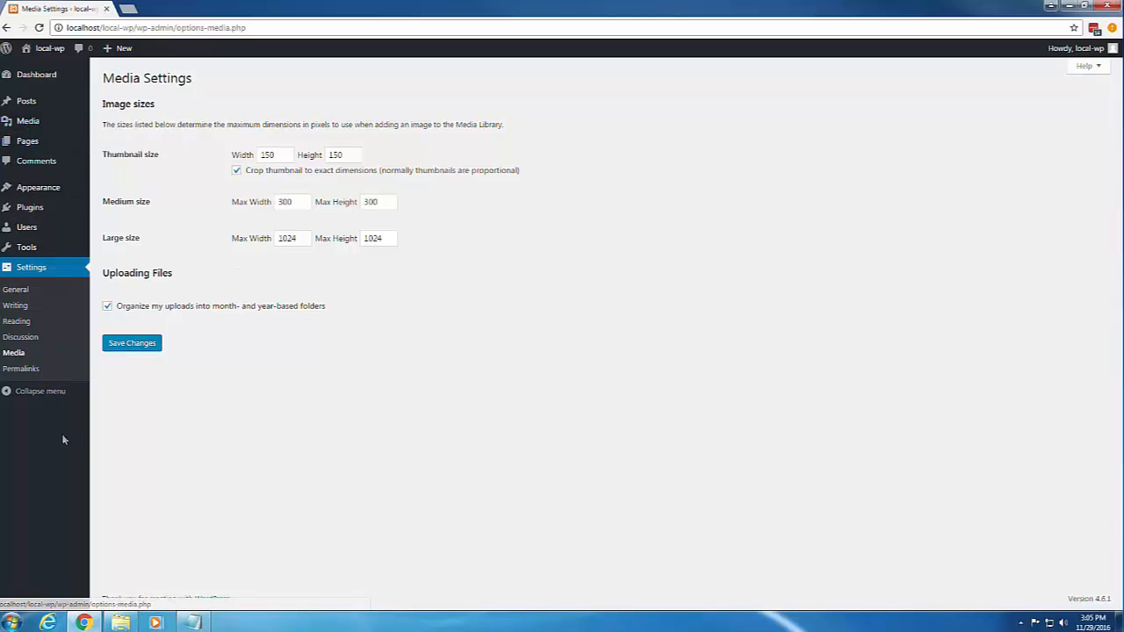
{"action": "left_click", "coordinate": [24, 372]}
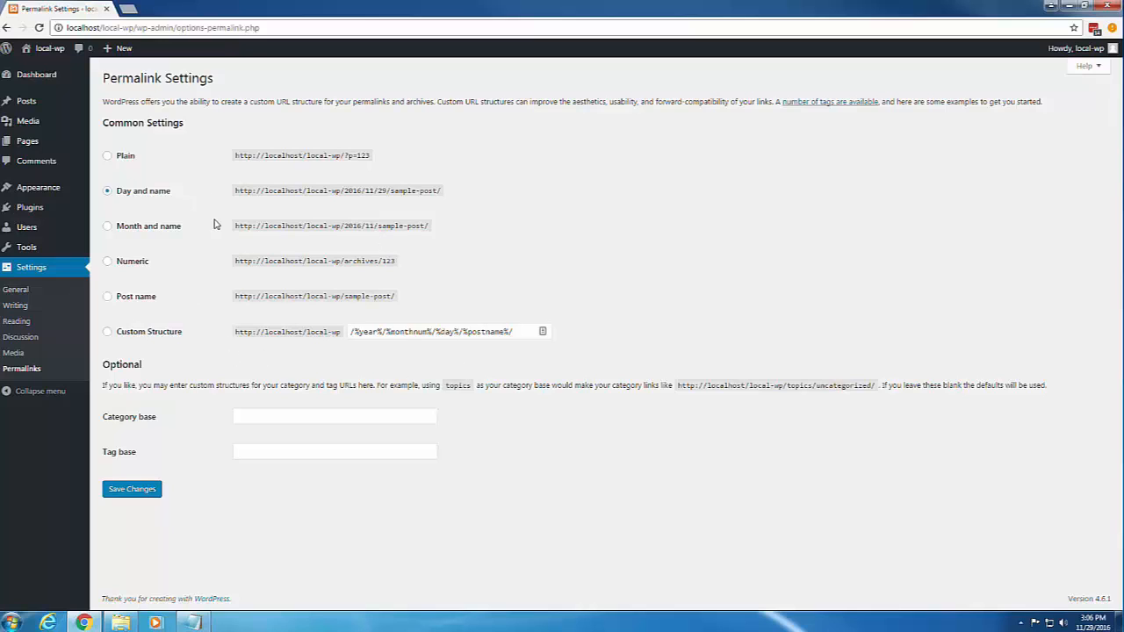
Collapse the admin menu and expand it again
{"action": "left_click", "coordinate": [7, 394]}
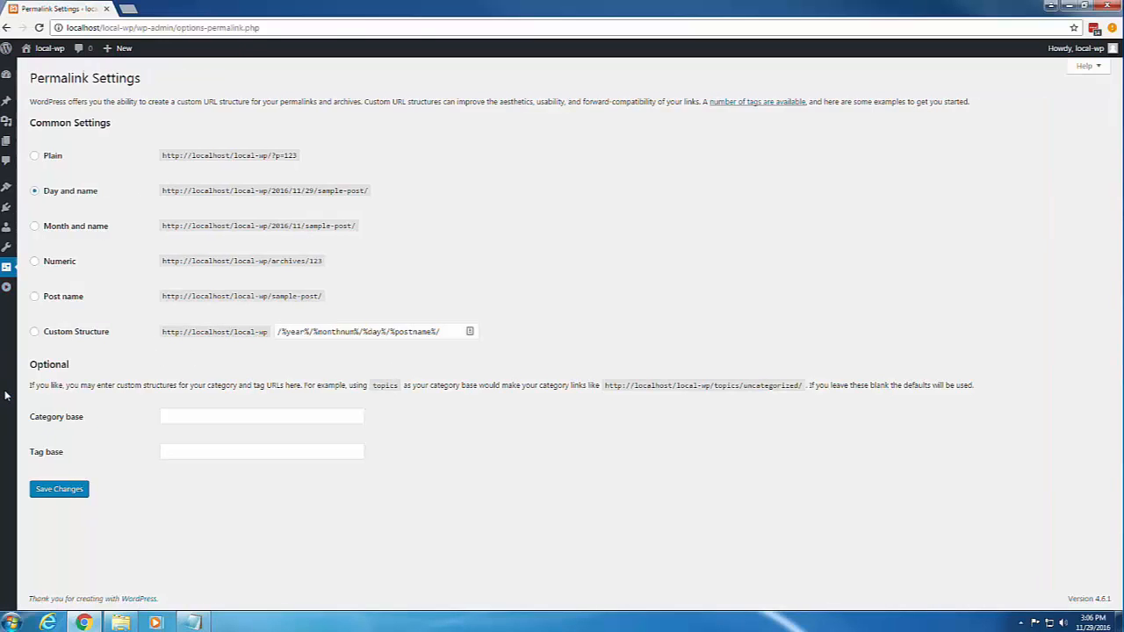
{"action": "left_click", "coordinate": [7, 290]}
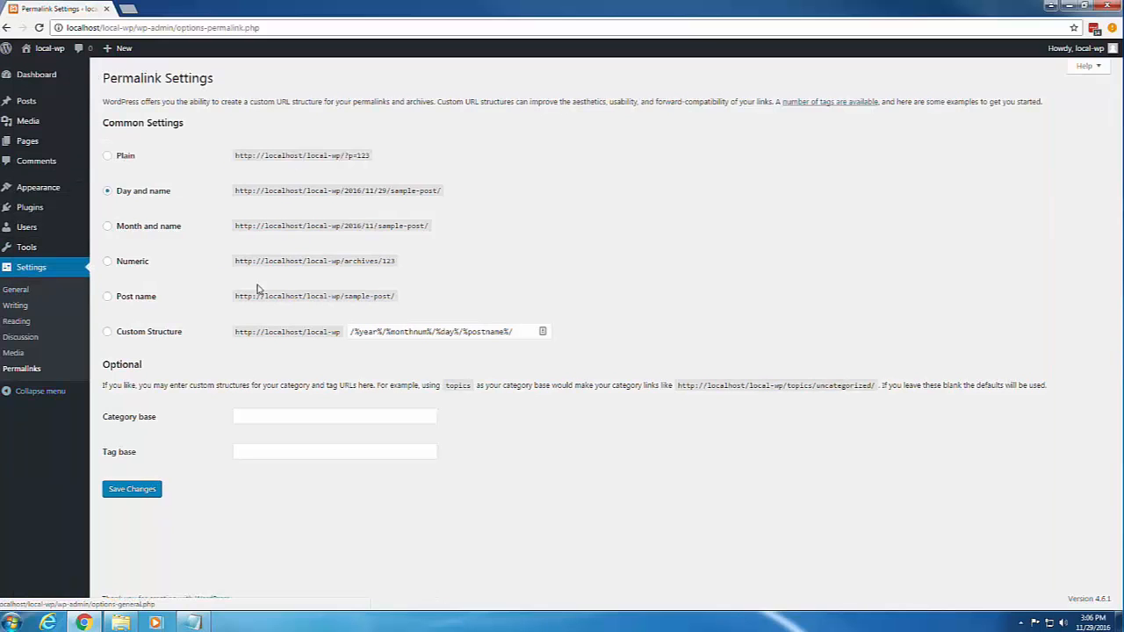